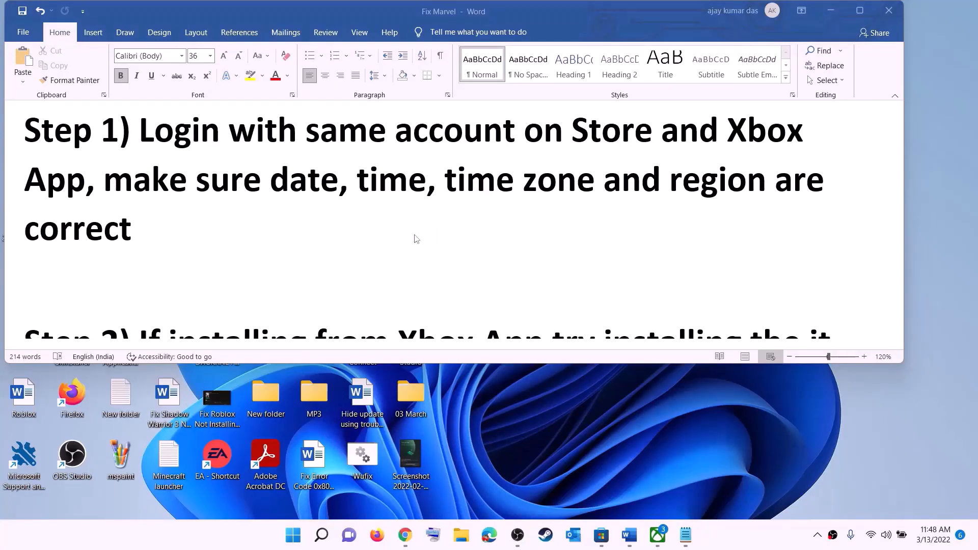
# Step: Sign out of the Microsoft Store account, then sign back in with the listed account and enter the Windows Hello PIN
pyautogui.click(601, 535)
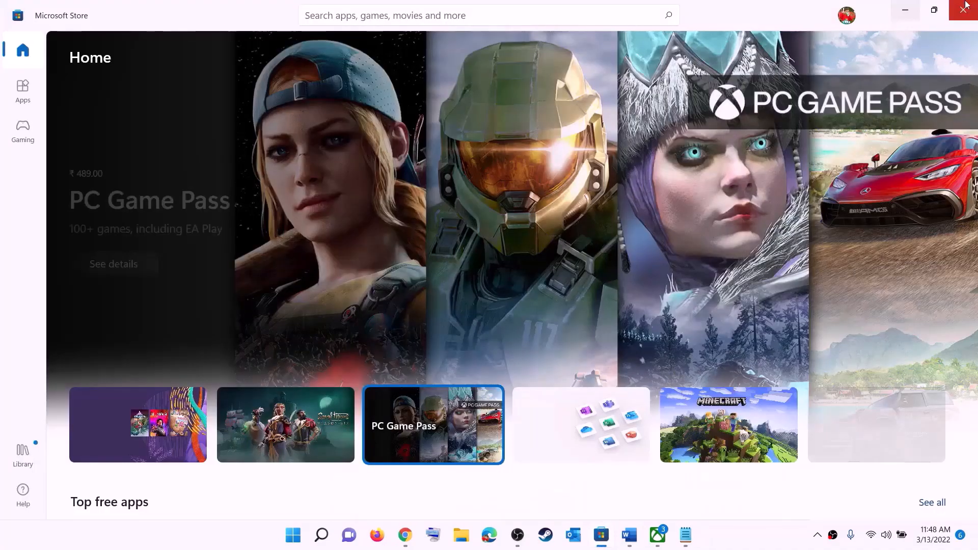
pyautogui.click(847, 15)
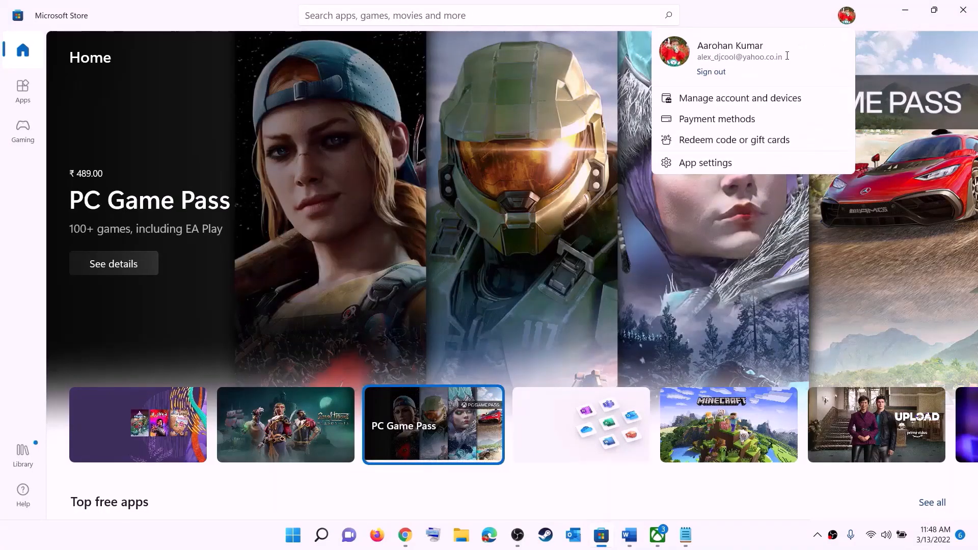
pyautogui.click(712, 72)
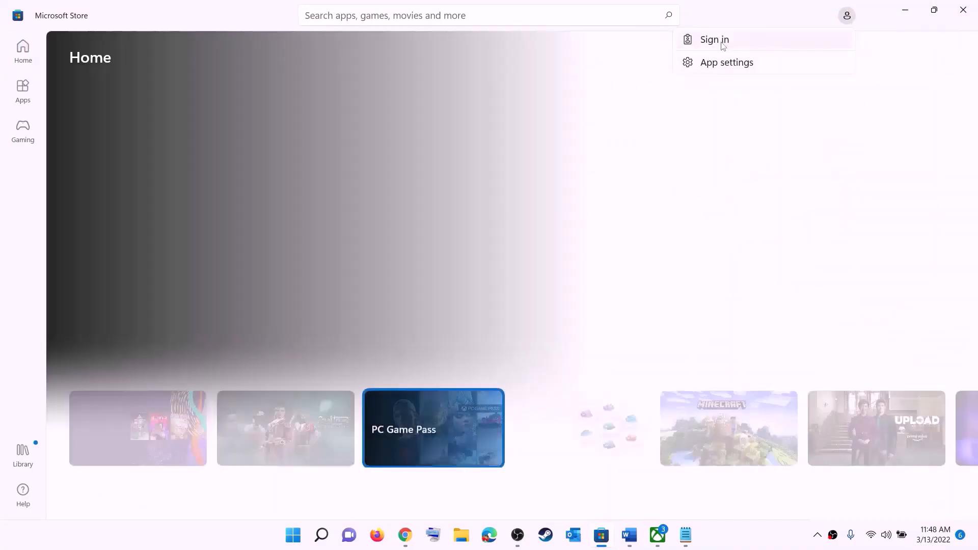
pyautogui.click(836, 41)
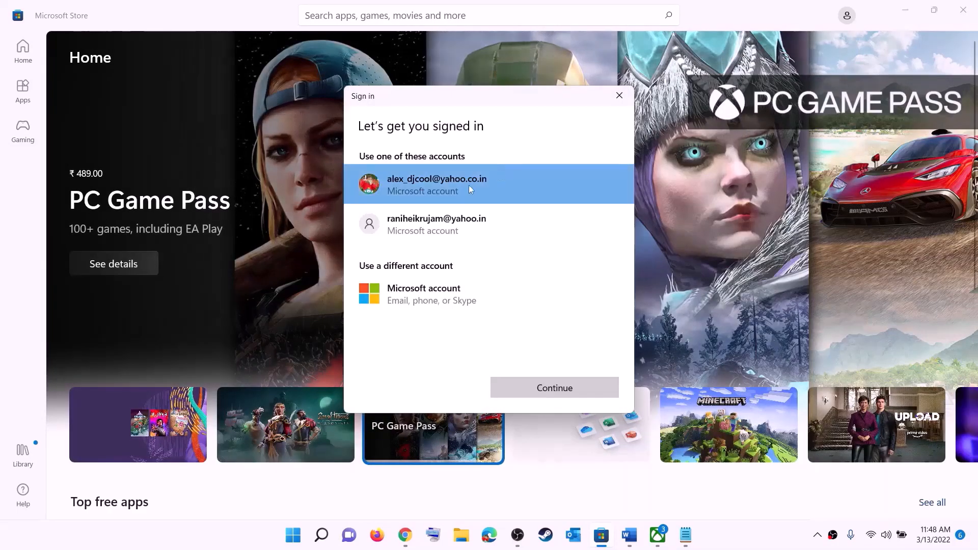
pyautogui.click(531, 390)
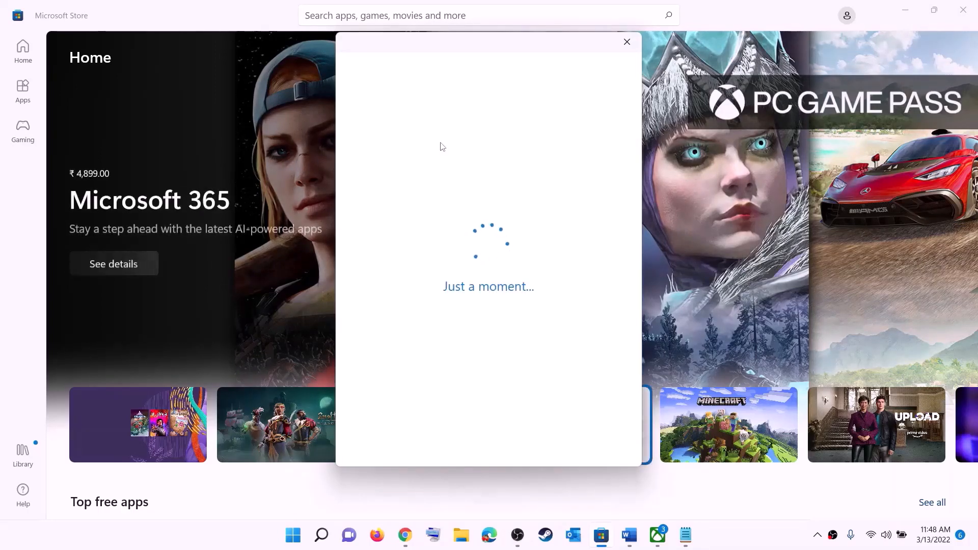
pyautogui.write('1')
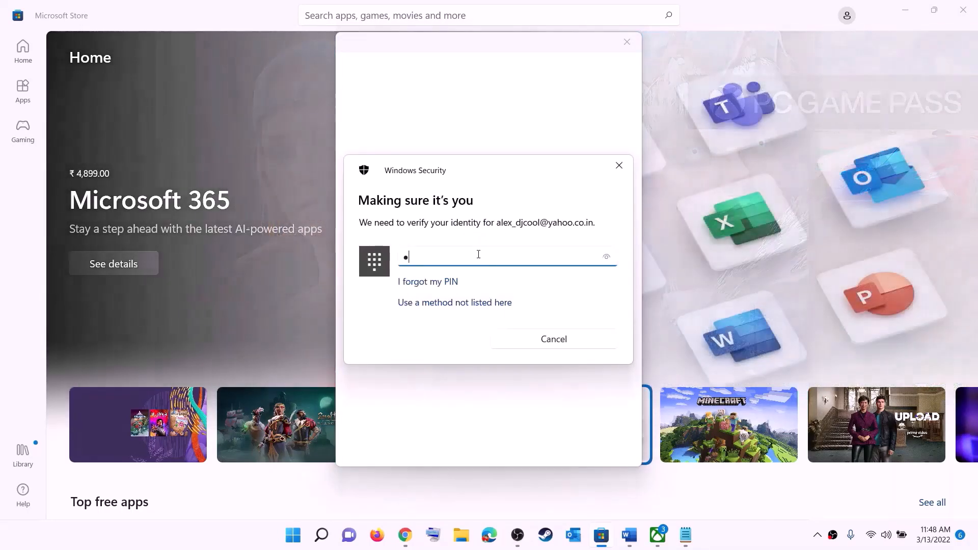
pyautogui.write('234')
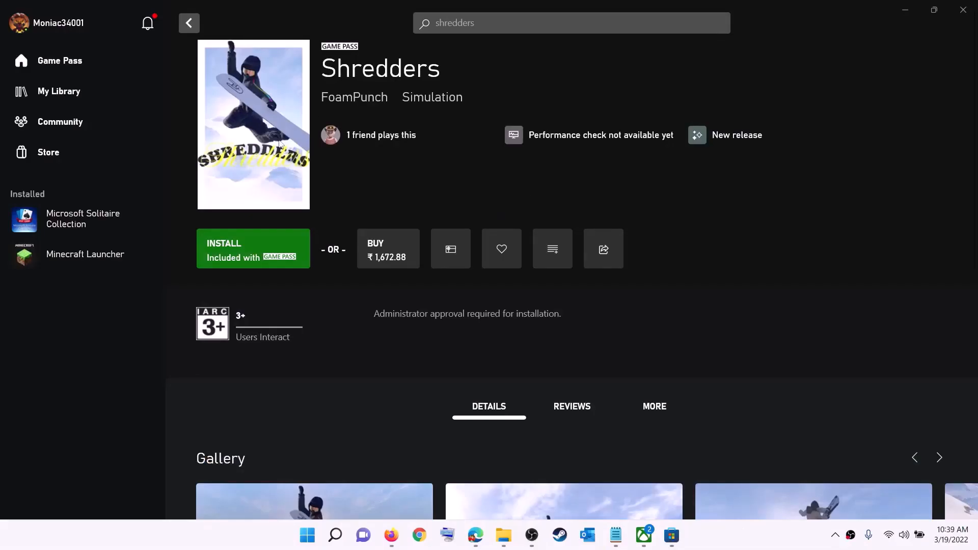
# Step: Sign out of the Xbox app profile and begin signing back in
pyautogui.click(59, 26)
pyautogui.click(54, 216)
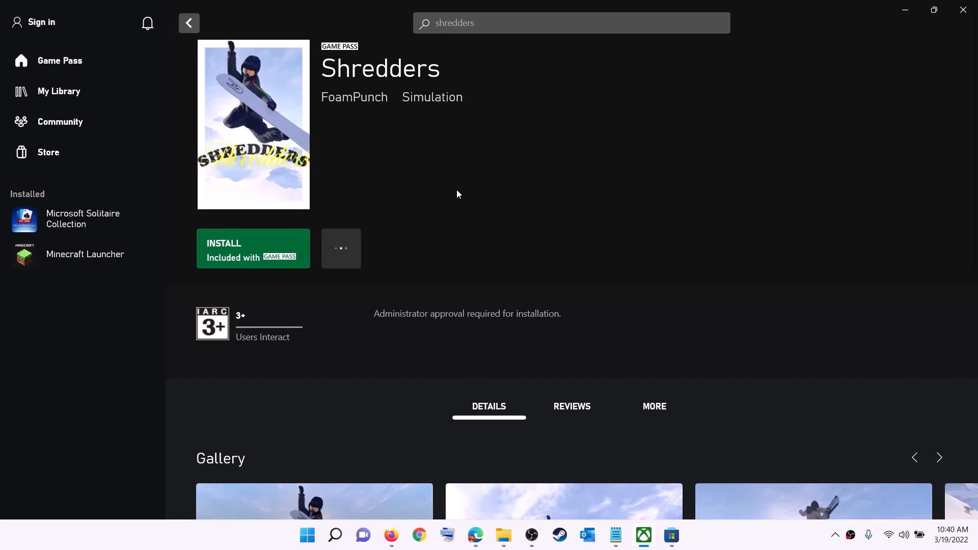
pyautogui.click(45, 23)
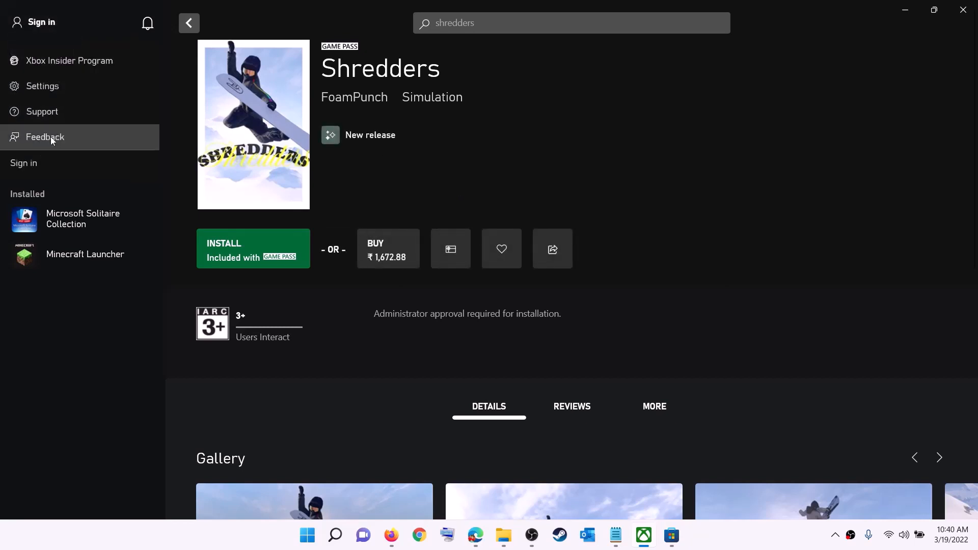
pyautogui.click(35, 164)
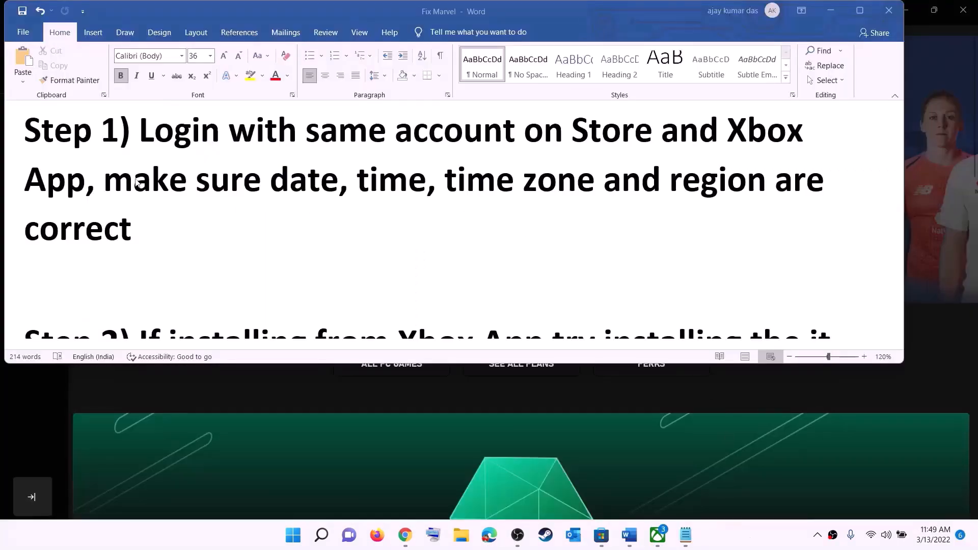
# Step: Highlight the date, time and region instructions in Step 1 of the guide
pyautogui.click(137, 182)
pyautogui.moveTo(165, 182); pyautogui.dragTo(744, 209)
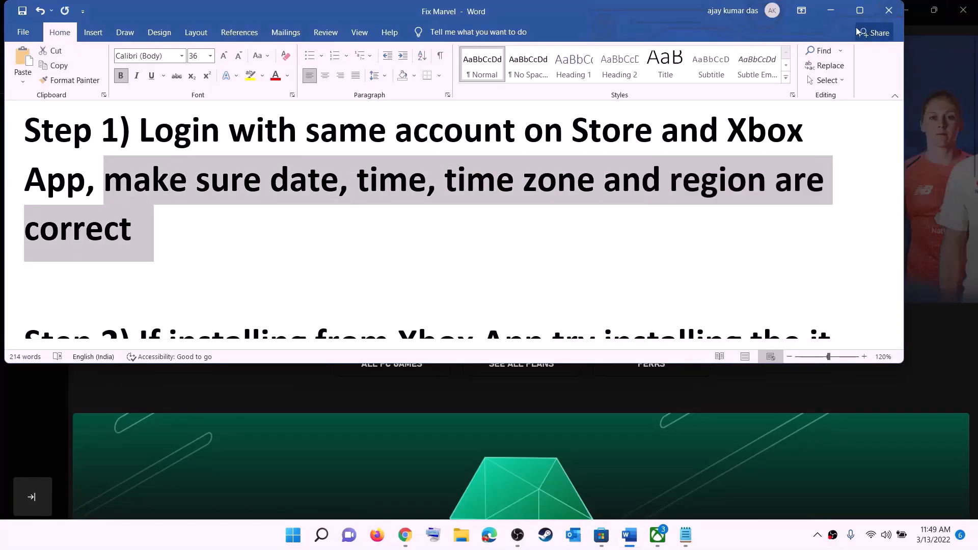
pyautogui.click(831, 10)
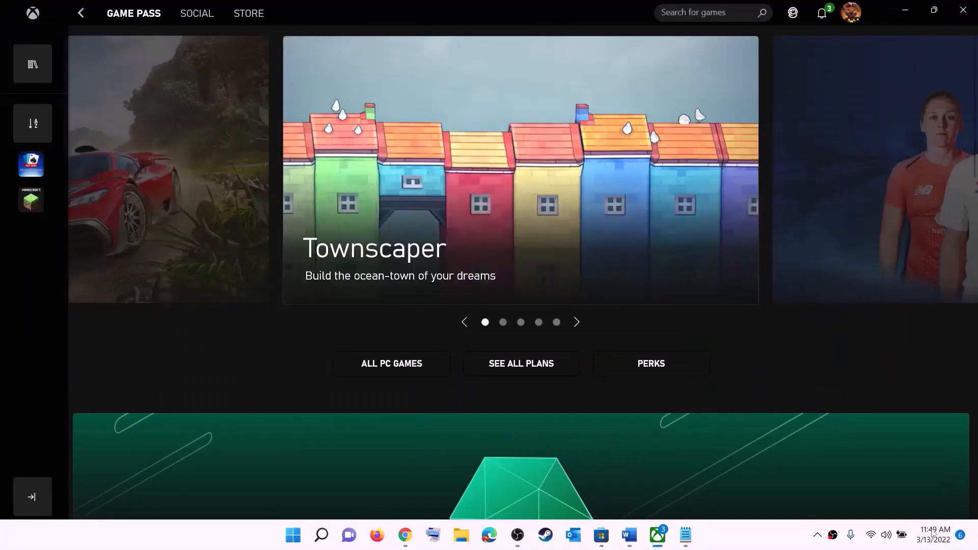
# Step: Keep the current UTC+05:30 time zone and sync the clock with the time server
pyautogui.rightClick(930, 542)
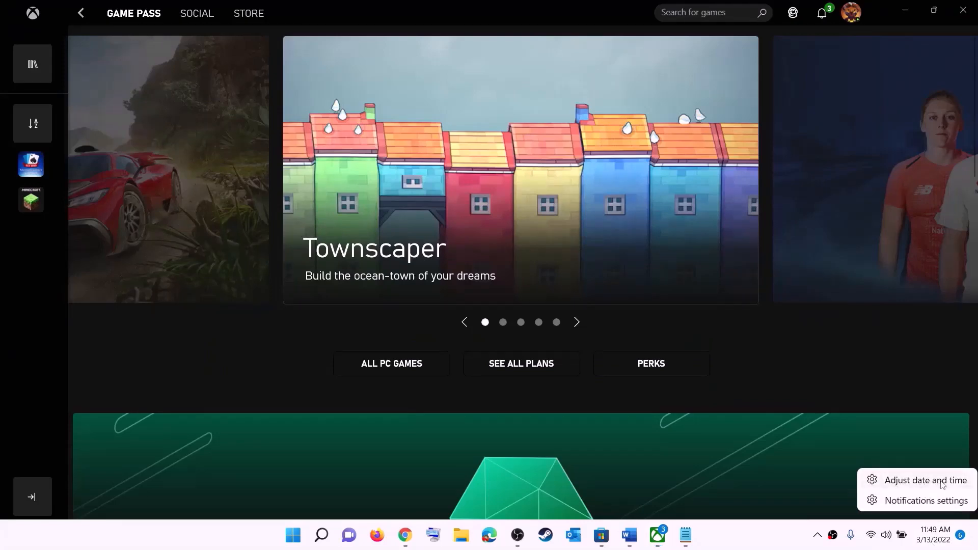
pyautogui.click(942, 484)
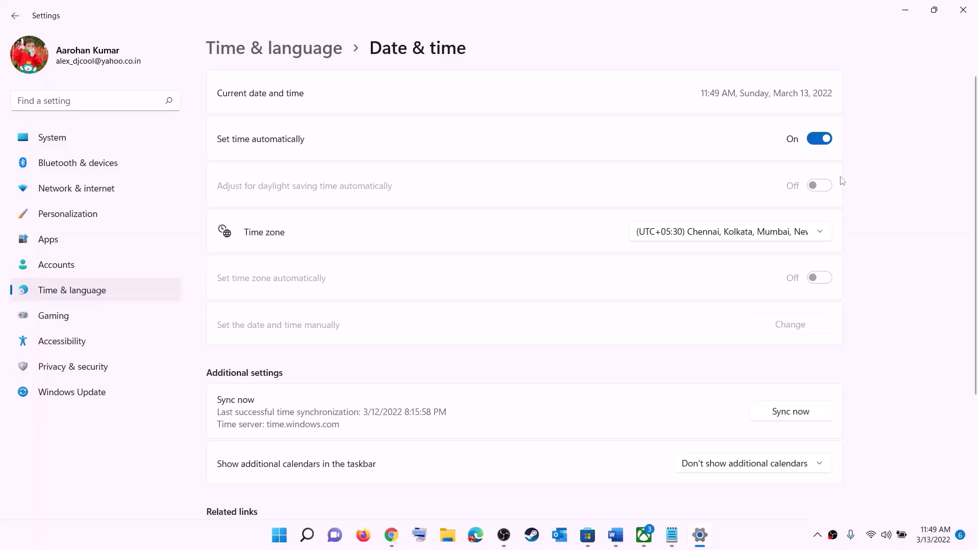
pyautogui.click(724, 235)
pyautogui.click(745, 230)
pyautogui.click(807, 417)
# Step: Confirm India as the country or region in Language & region, then close Settings
pyautogui.click(74, 291)
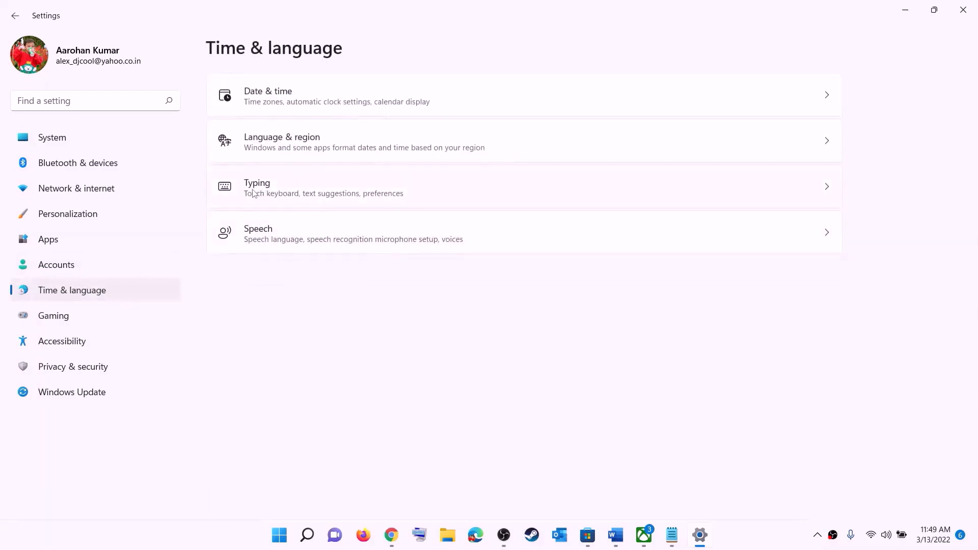
pyautogui.click(278, 153)
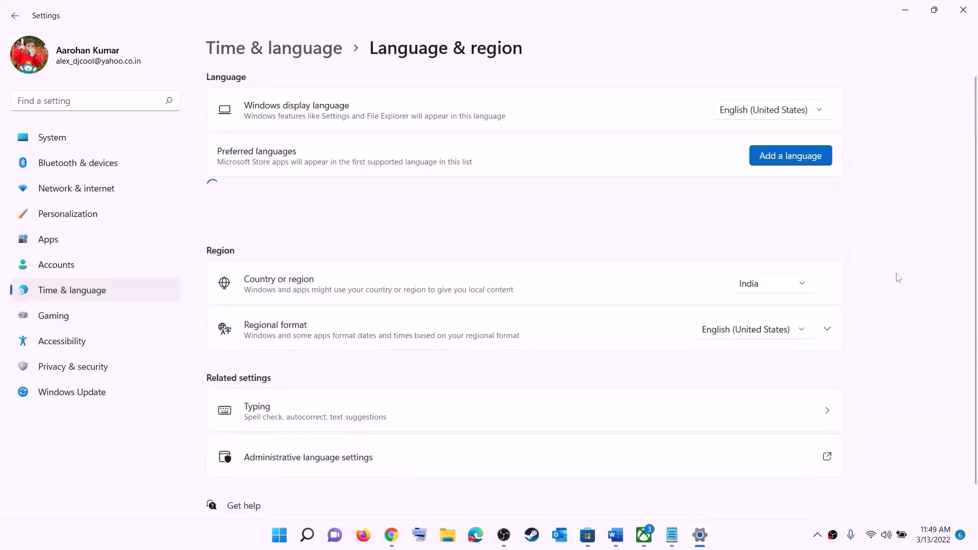
pyautogui.click(798, 285)
pyautogui.click(943, 190)
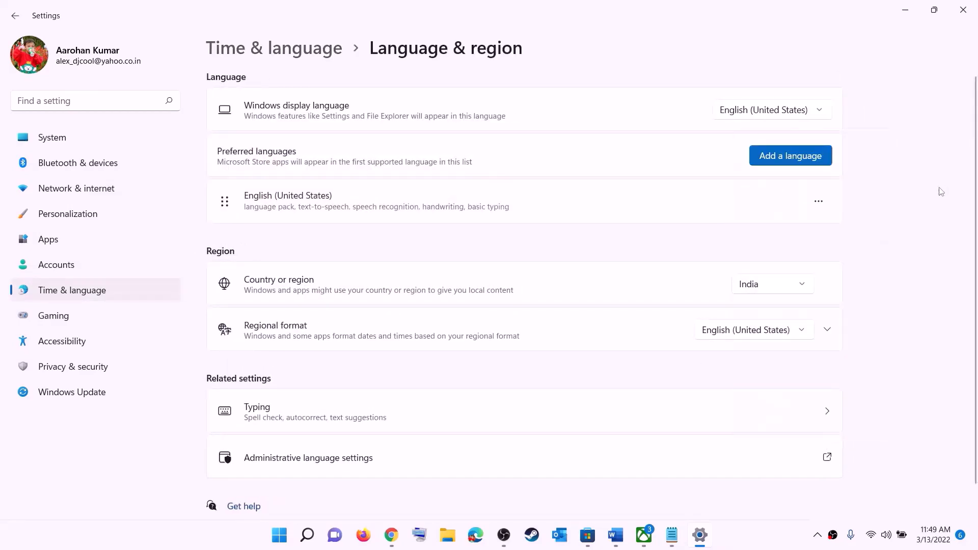
pyautogui.click(963, 9)
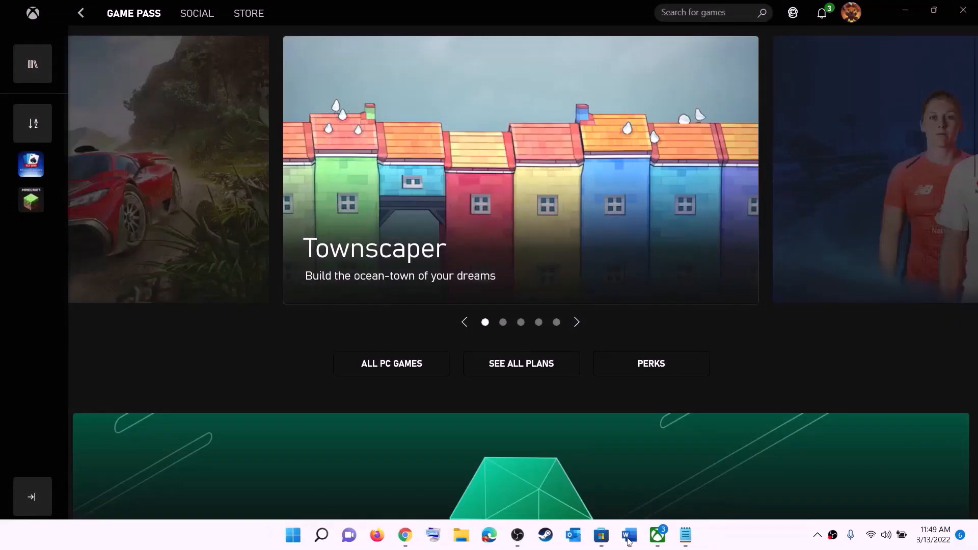
# Step: Highlight the Xbox App and Microsoft Store library instructions in Step 2 of the guide
pyautogui.click(629, 536)
pyautogui.scroll(-2, 199, 224)
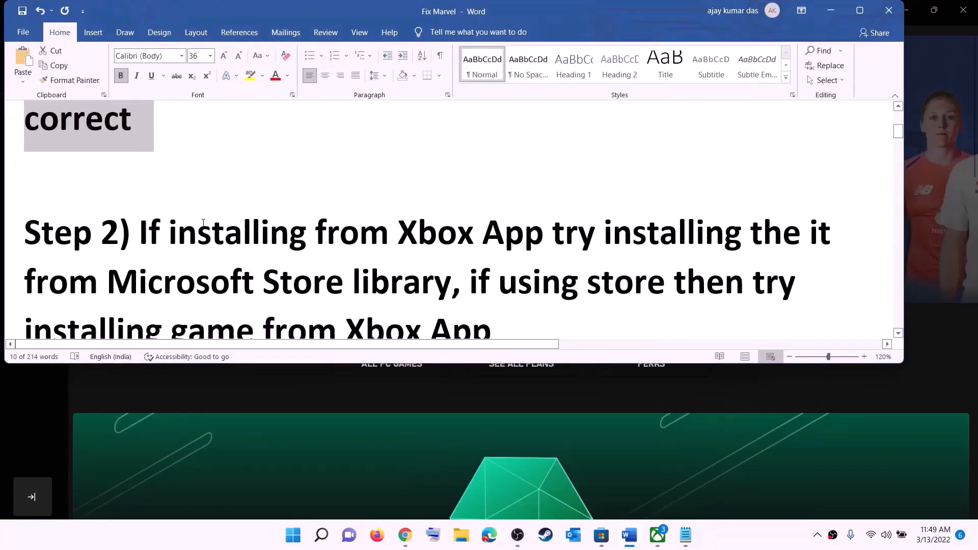
pyautogui.scroll(-1, 204, 224)
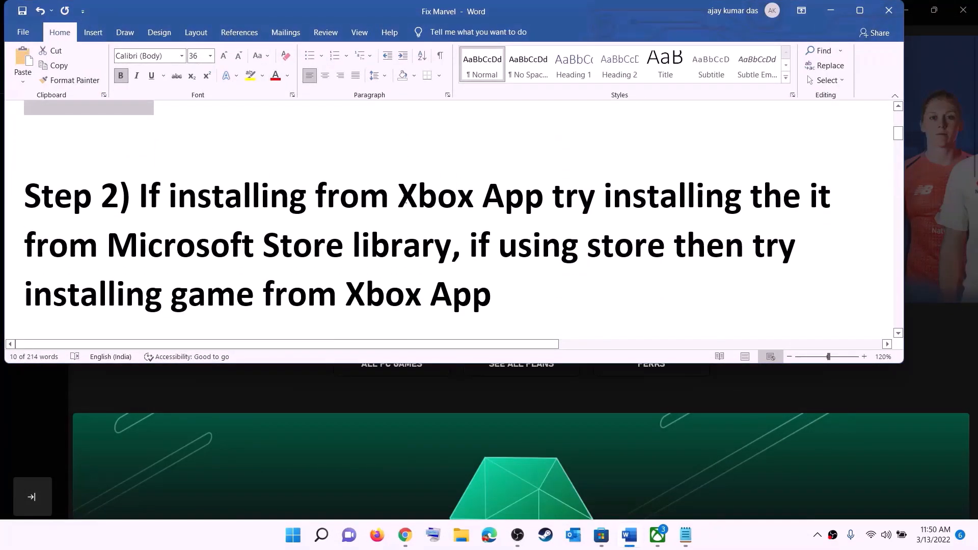
pyautogui.moveTo(401, 196); pyautogui.dragTo(451, 246)
pyautogui.click(595, 196)
# Step: Review the 33 pending updates and downloads in the Microsoft Store Library
pyautogui.click(599, 540)
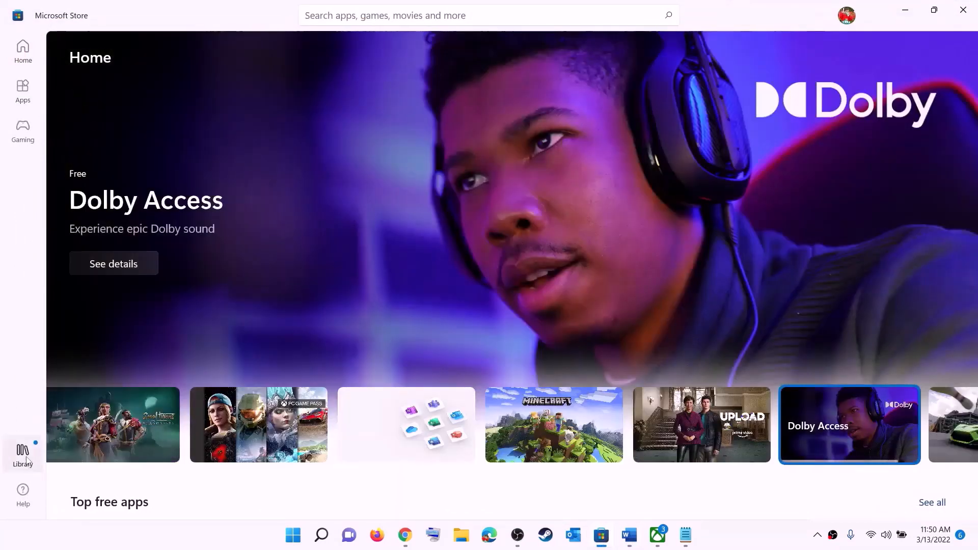
pyautogui.click(28, 462)
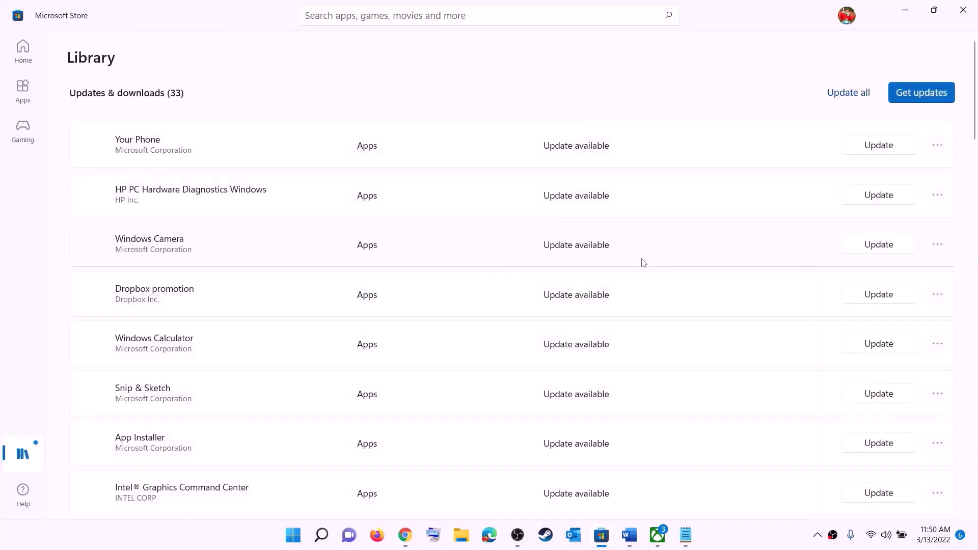
pyautogui.scroll(-1, 669, 321)
pyautogui.scroll(-6, 670, 321)
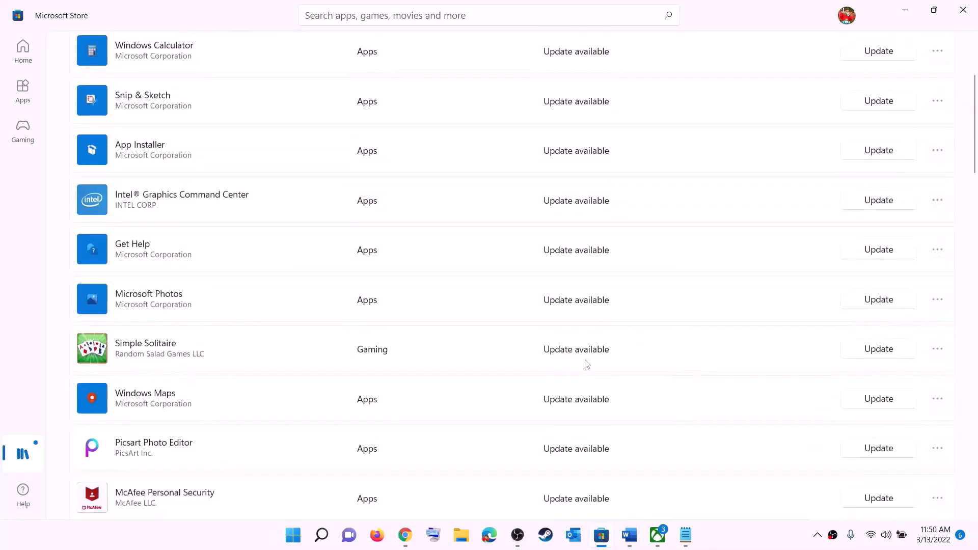
pyautogui.scroll(7, 585, 402)
pyautogui.scroll(-15, 592, 348)
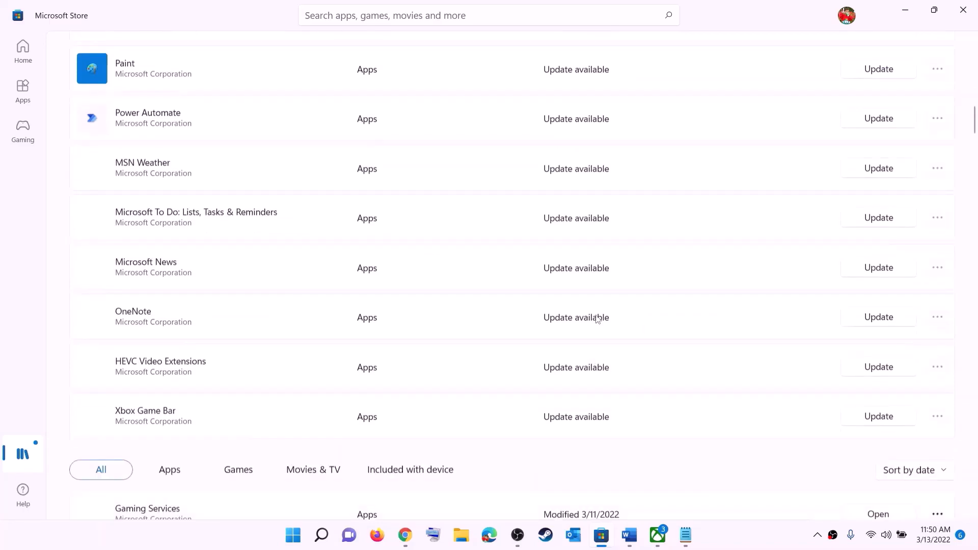
pyautogui.scroll(15, 594, 316)
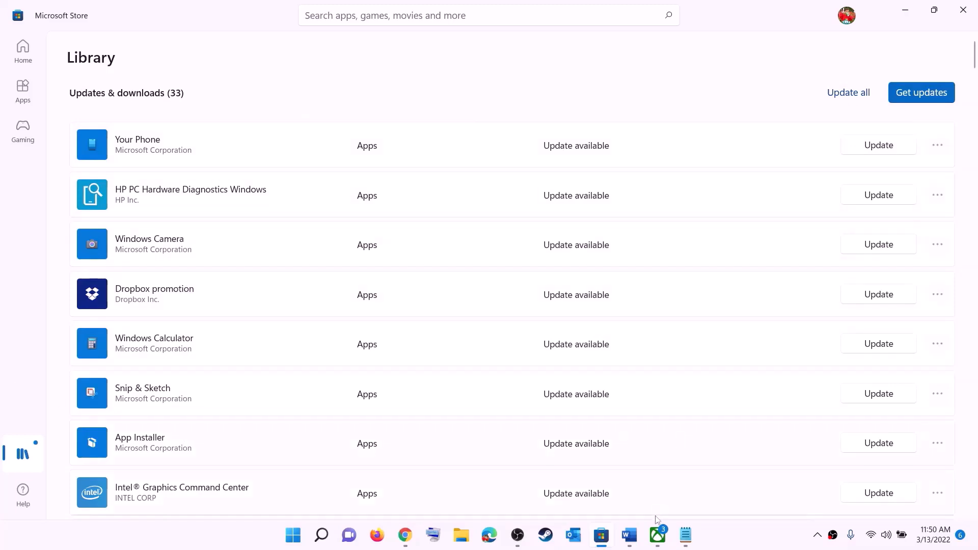
pyautogui.click(630, 535)
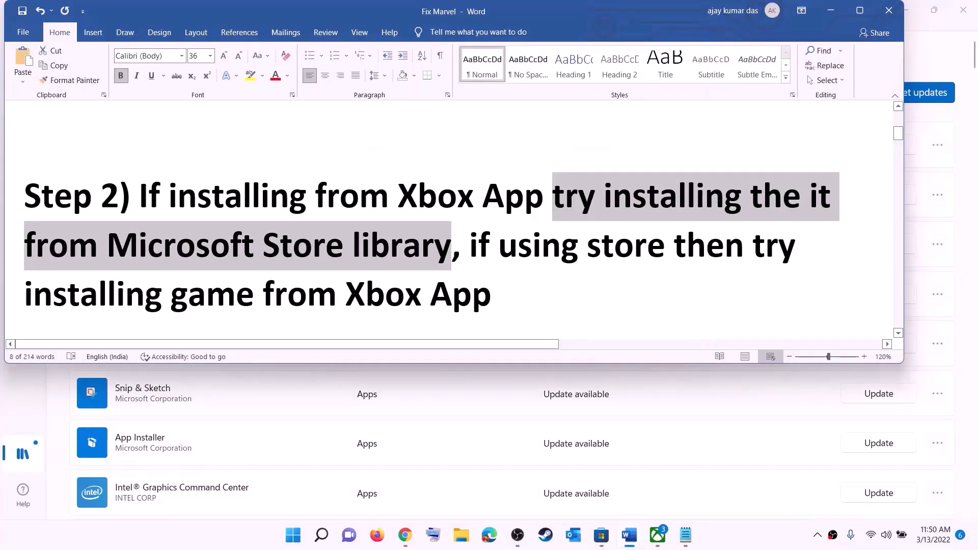
# Step: Highlight Step 2's note about installing games from the Xbox app and check the Xbox app search
pyautogui.click(498, 249)
pyautogui.moveTo(498, 248); pyautogui.dragTo(671, 248)
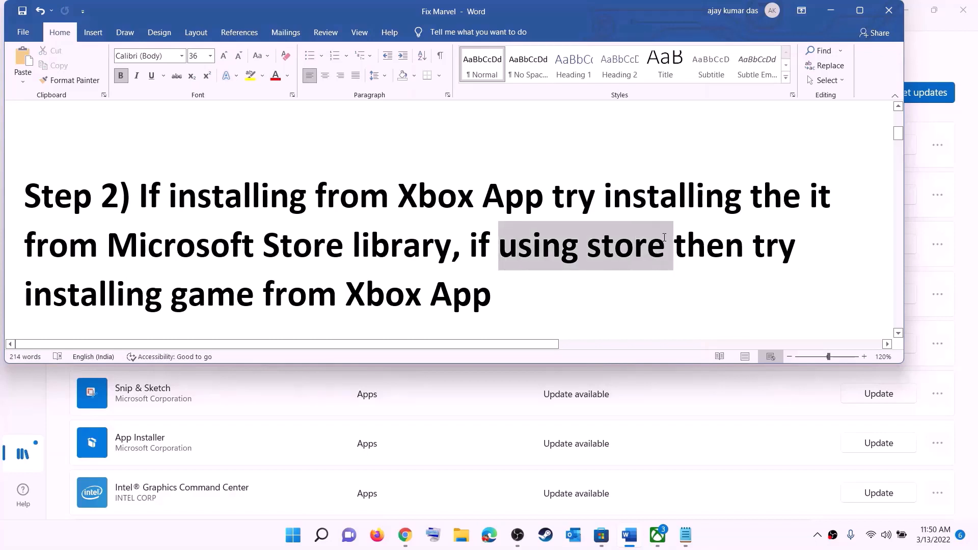
pyautogui.moveTo(153, 282); pyautogui.dragTo(505, 292)
pyautogui.click(657, 535)
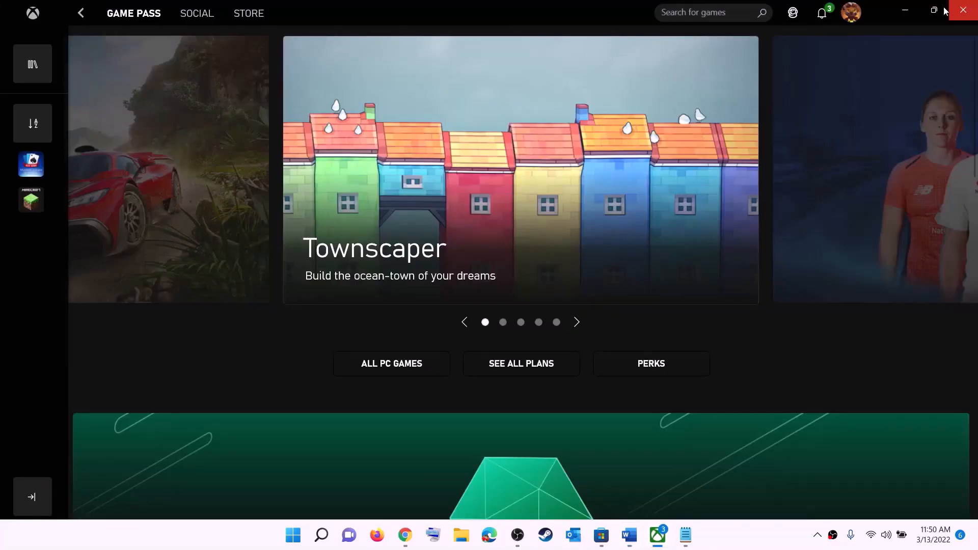
pyautogui.click(686, 12)
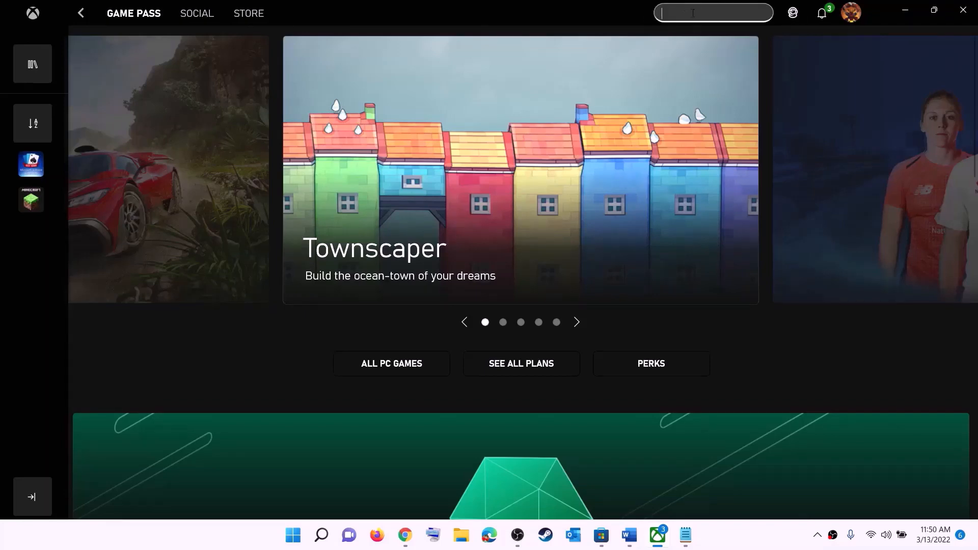
pyautogui.click(905, 10)
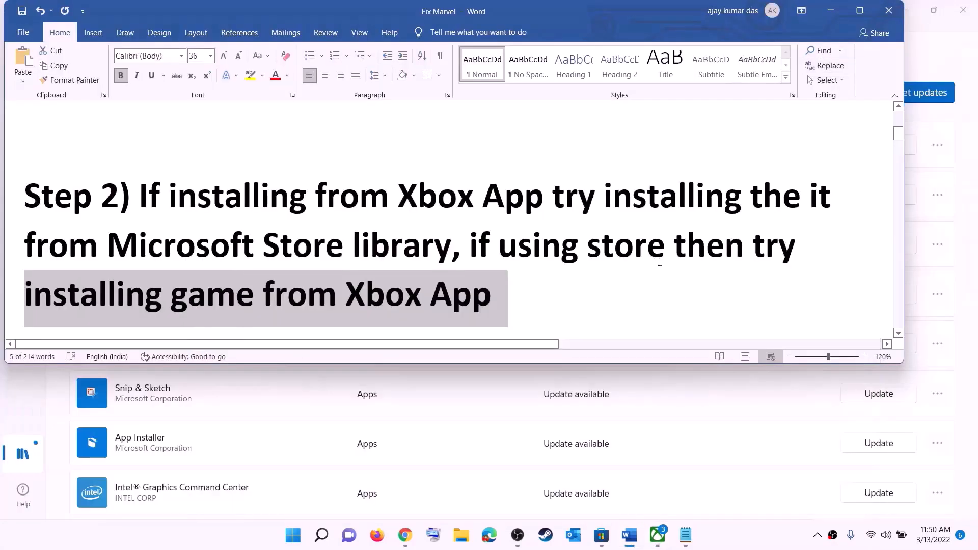
# Step: Copy the Step 3 Get-AppxPackage PowerShell command from the guide
pyautogui.click(517, 244)
pyautogui.scroll(-5, 302, 267)
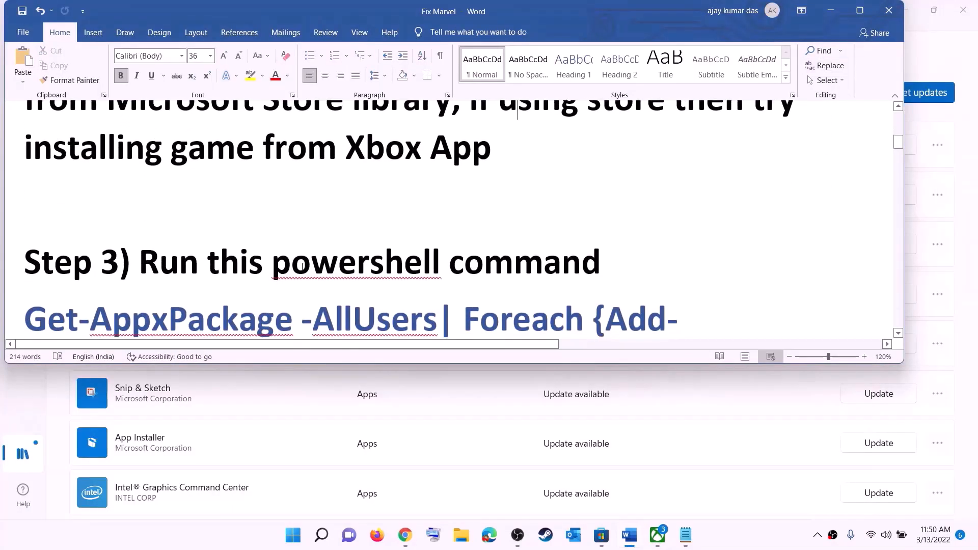
pyautogui.scroll(-1, 310, 241)
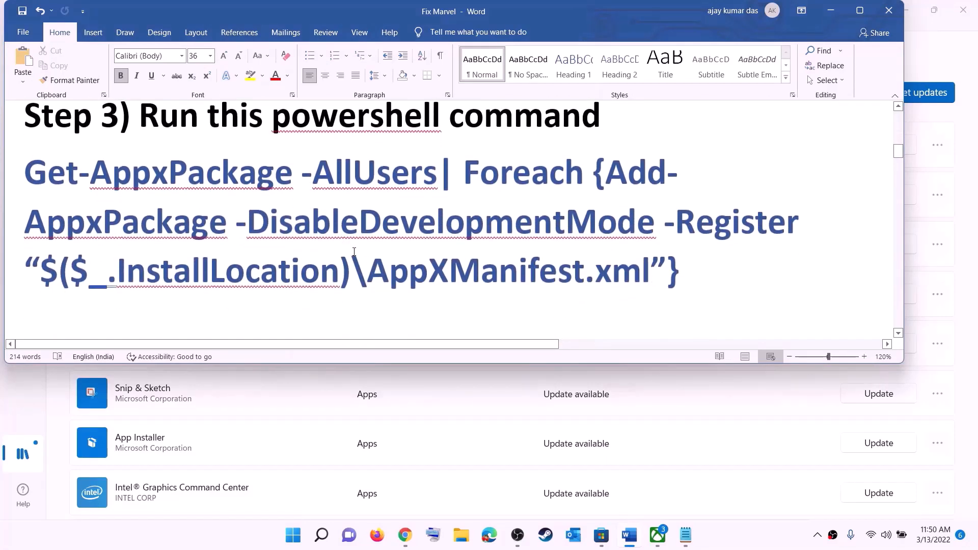
pyautogui.moveTo(683, 273); pyautogui.dragTo(24, 173)
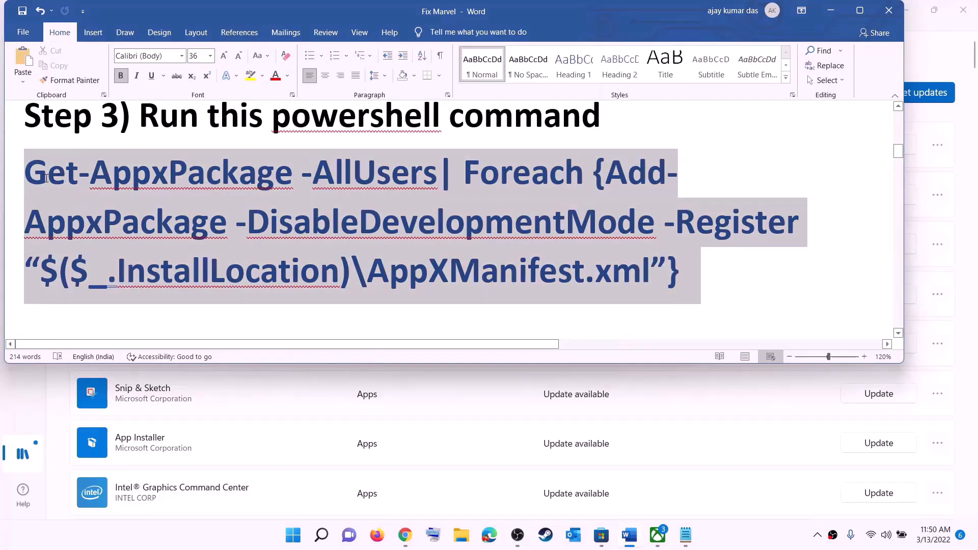
pyautogui.rightClick(136, 199)
pyautogui.click(168, 224)
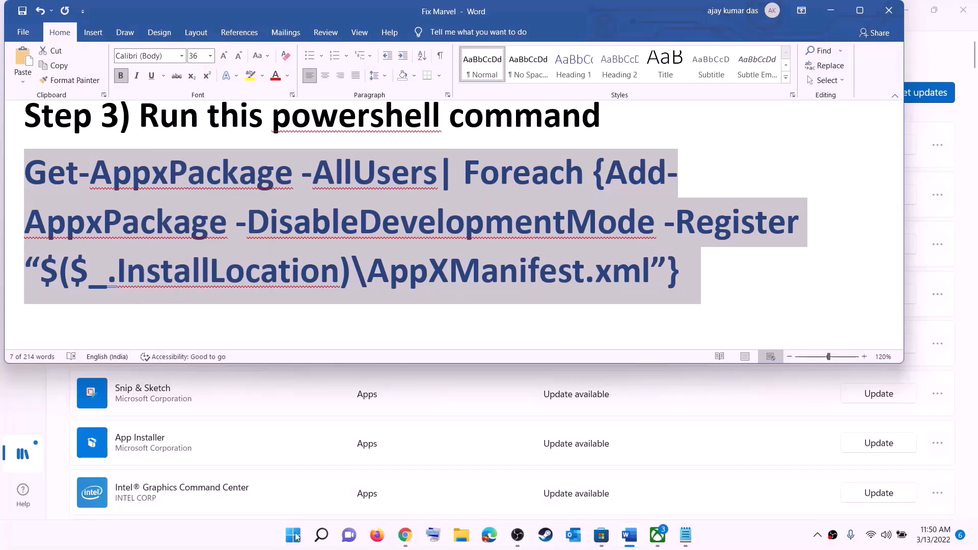
# Step: Launch Windows PowerShell as administrator via a Start search for 'powers'
pyautogui.click(293, 535)
pyautogui.write('powers')
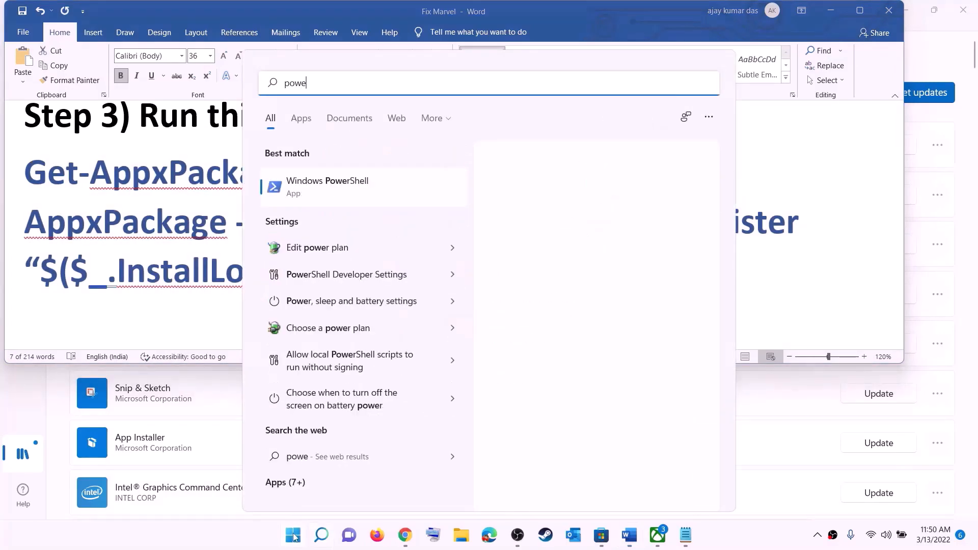
pyautogui.rightClick(343, 191)
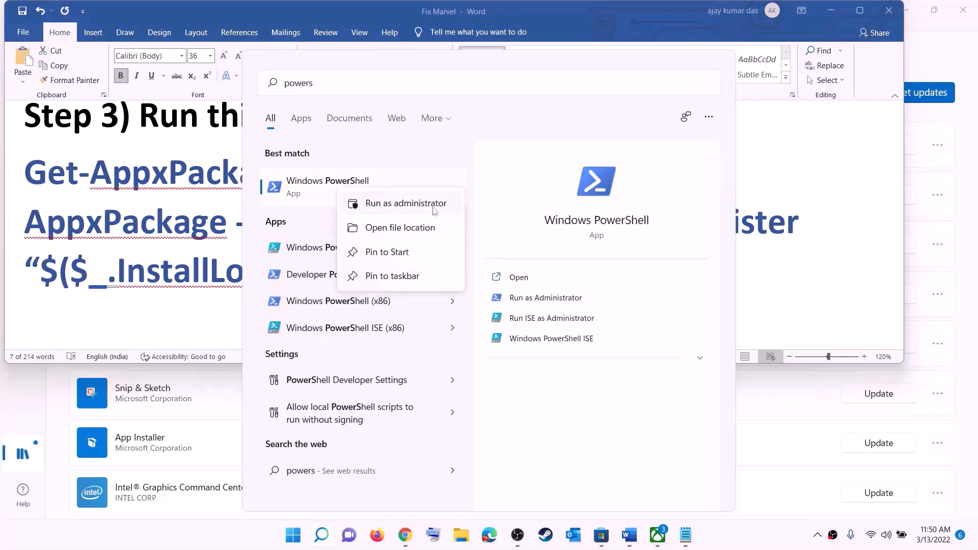
pyautogui.click(435, 204)
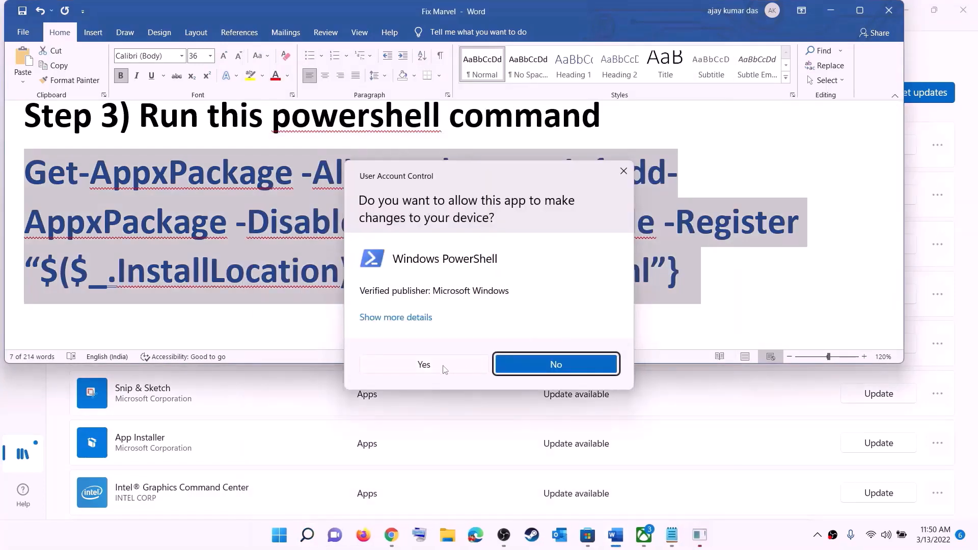
pyautogui.click(443, 369)
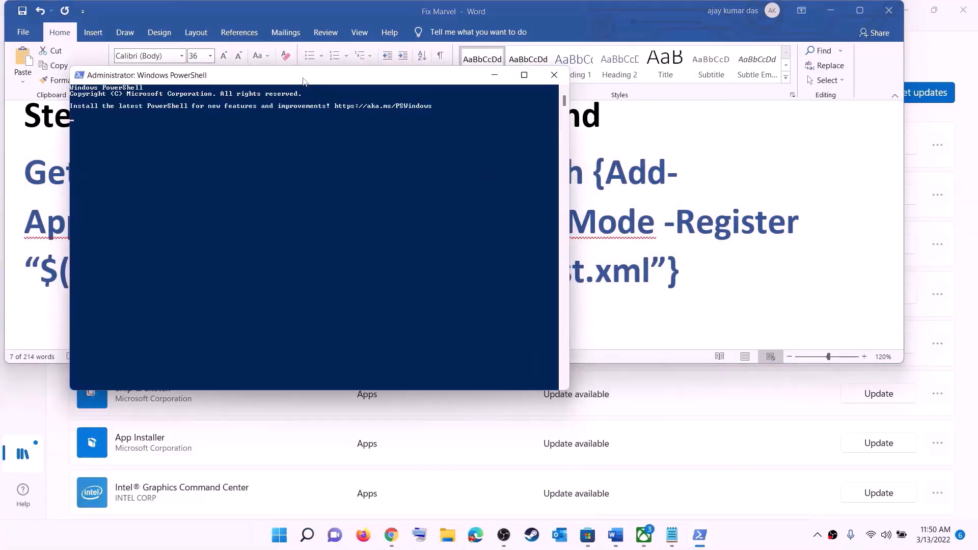
# Step: Paste and run the AppX re-registration command, then close PowerShell
pyautogui.rightClick(407, 198)
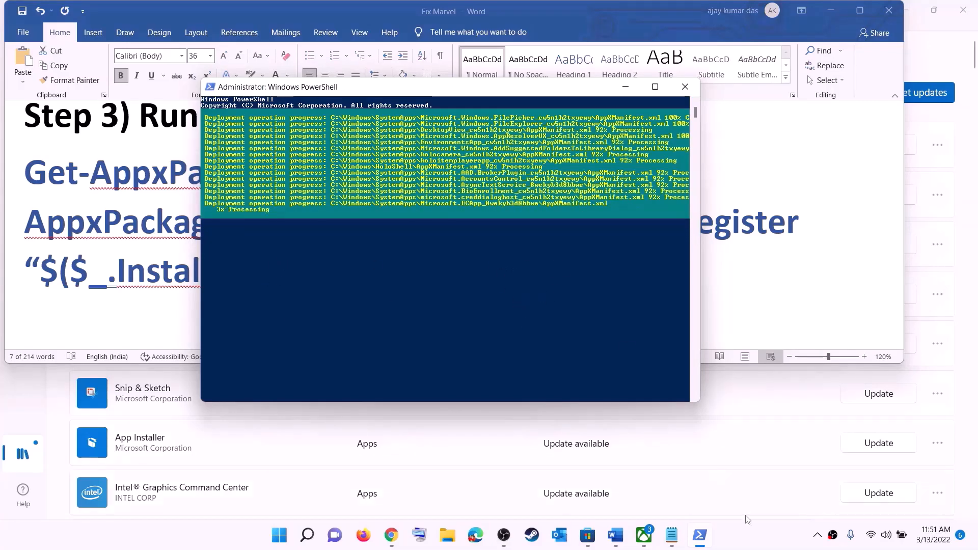
pyautogui.click(736, 537)
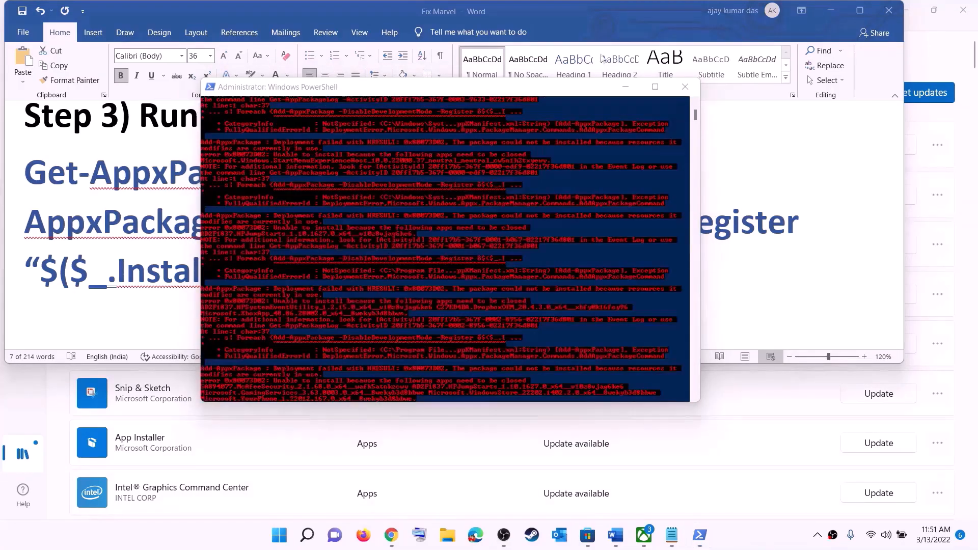
pyautogui.click(685, 87)
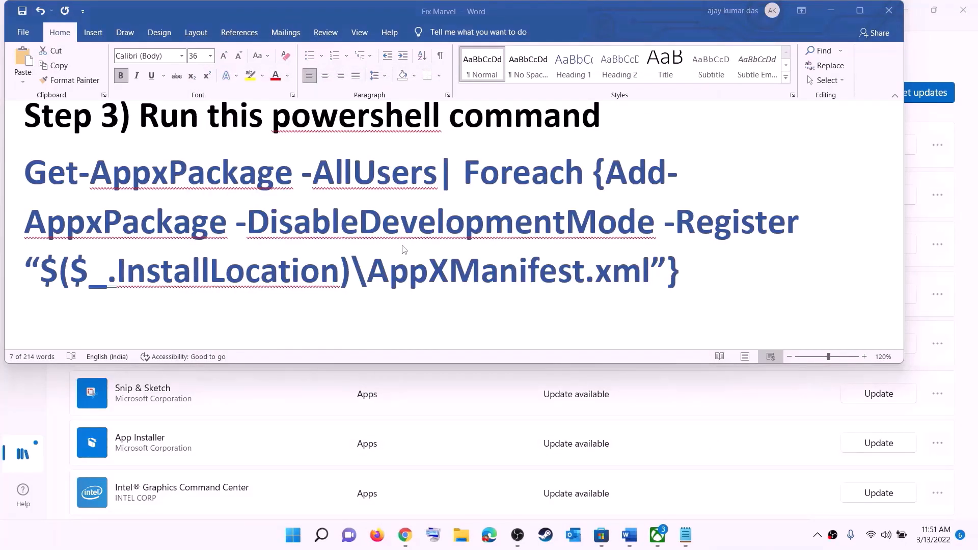
# Step: Set the Step 4 Microsoft.WindowsStore_8wekyb3d8bbwe cache path line to font size 14
pyautogui.scroll(-5, 337, 185)
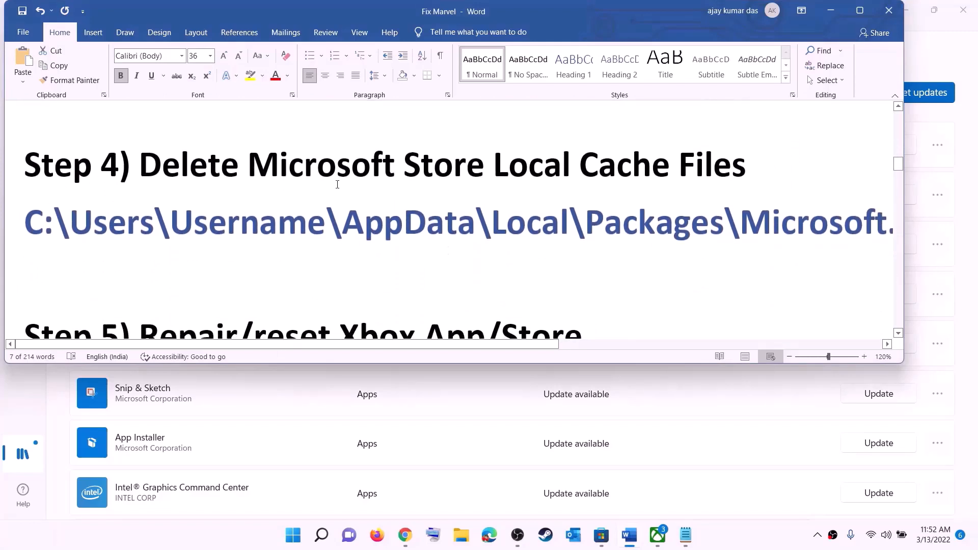
pyautogui.scroll(1, 338, 184)
pyautogui.tripleClick(484, 265)
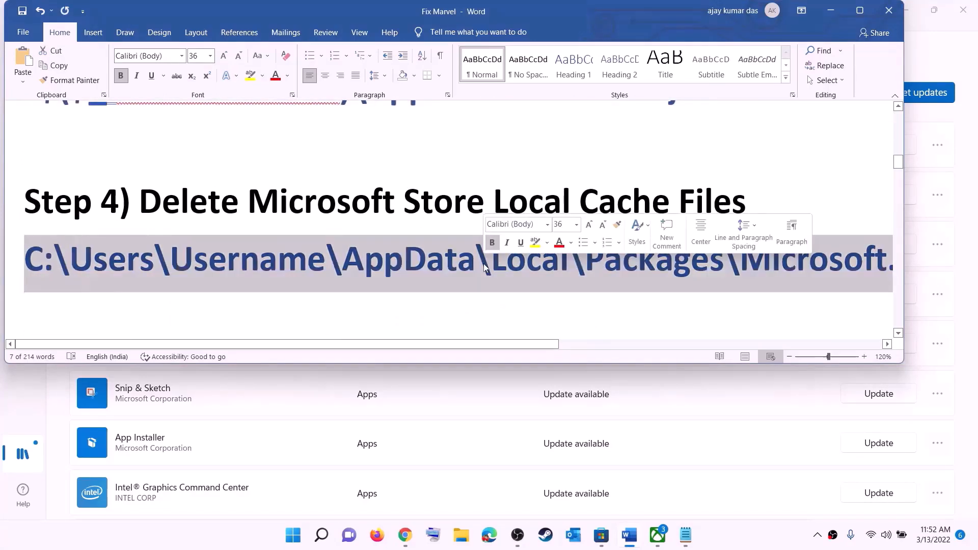
pyautogui.click(210, 56)
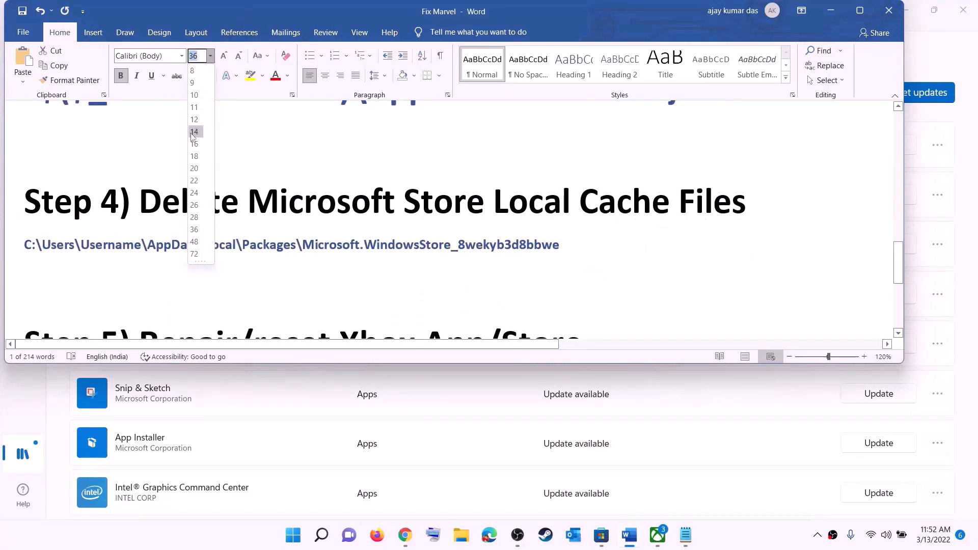
pyautogui.click(194, 131)
pyautogui.click(484, 249)
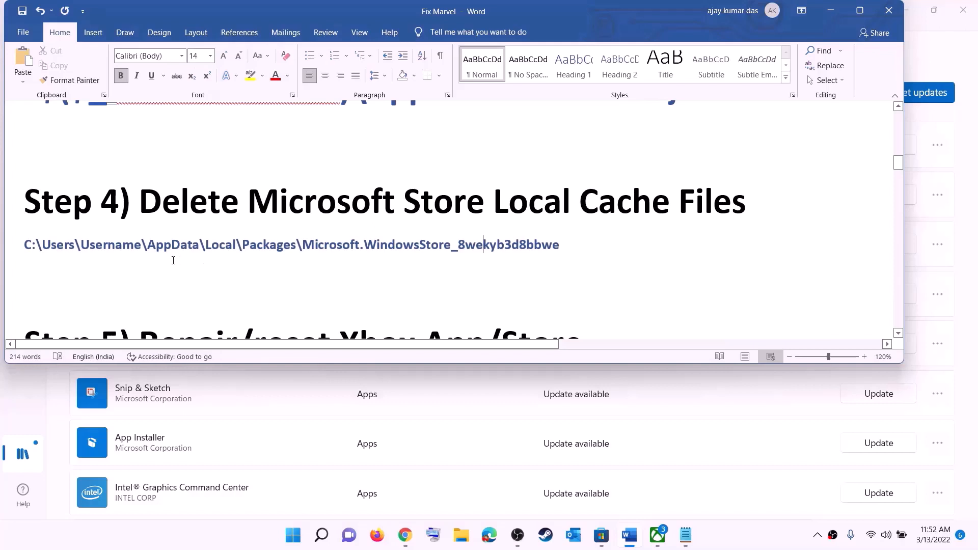
pyautogui.click(460, 536)
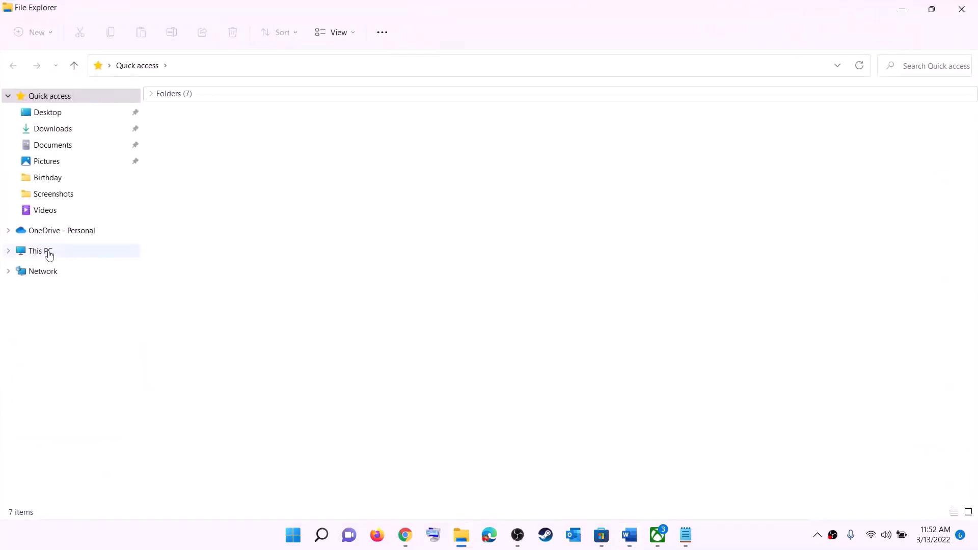
# Step: Open C:\Users and the user's profile folder, keeping hidden items like AppData visible
pyautogui.click(50, 254)
pyautogui.doubleClick(222, 213)
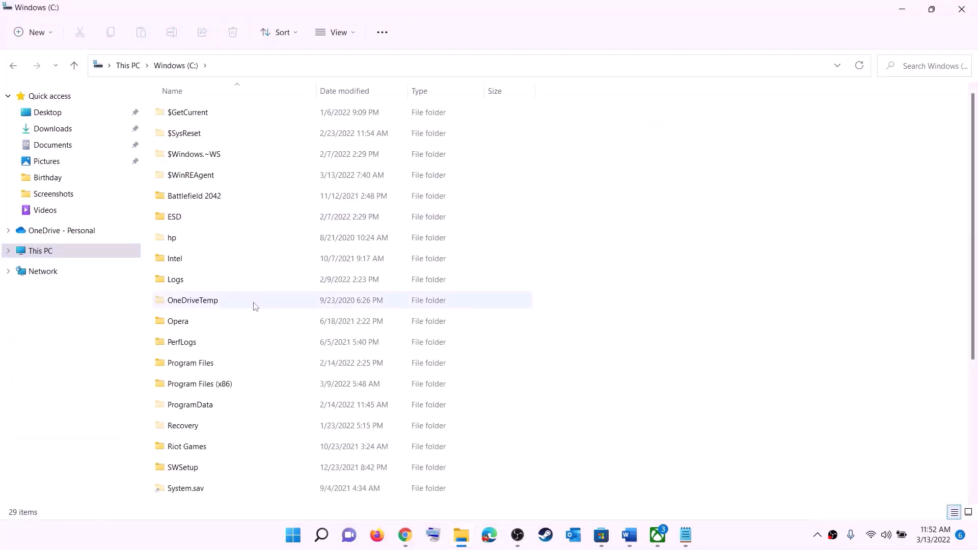
pyautogui.scroll(-3, 253, 311)
pyautogui.click(230, 357)
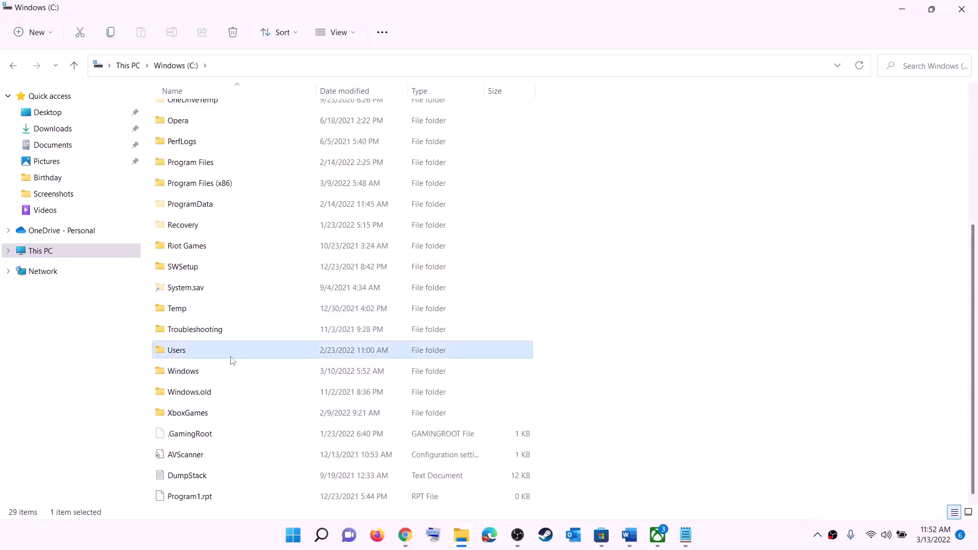
pyautogui.doubleClick(209, 351)
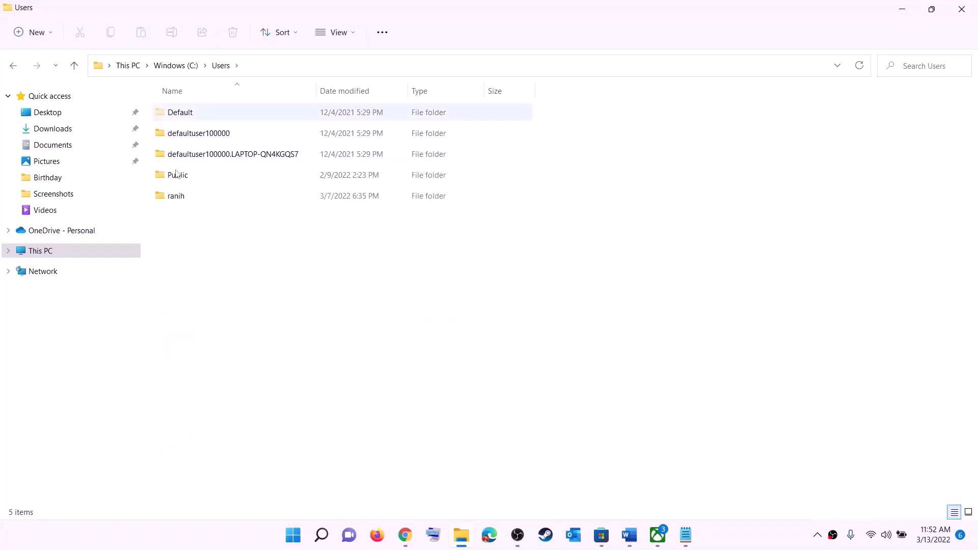
pyautogui.doubleClick(183, 199)
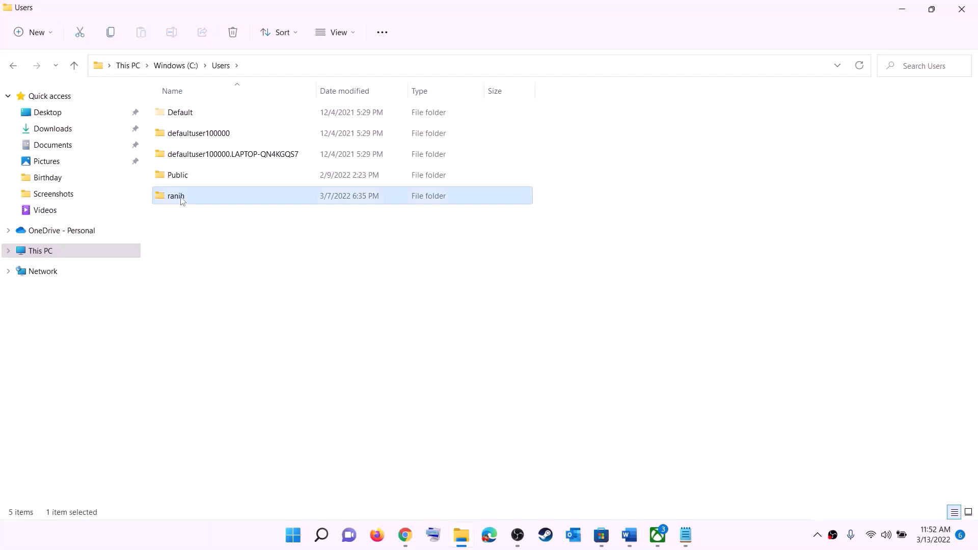
pyautogui.click(172, 240)
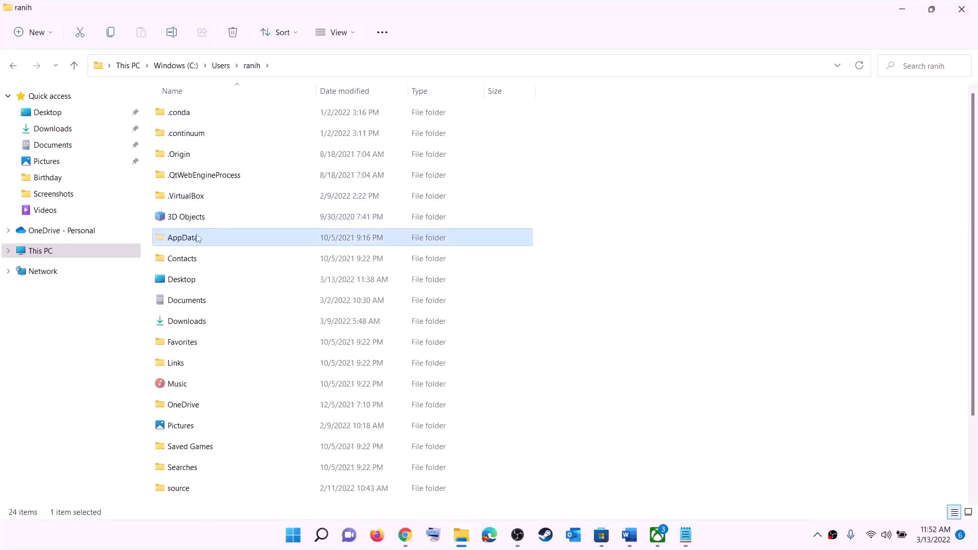
pyautogui.click(355, 33)
pyautogui.moveTo(352, 249)
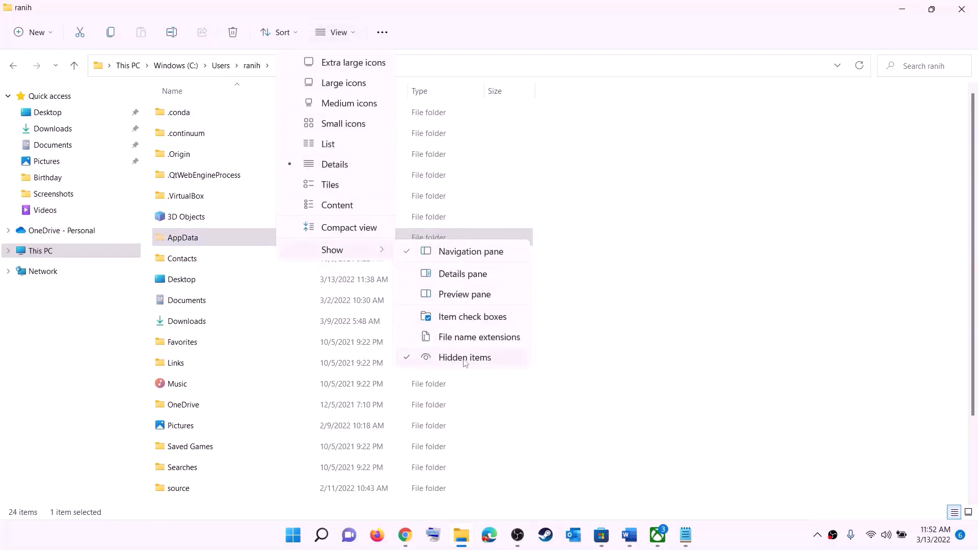
pyautogui.click(198, 240)
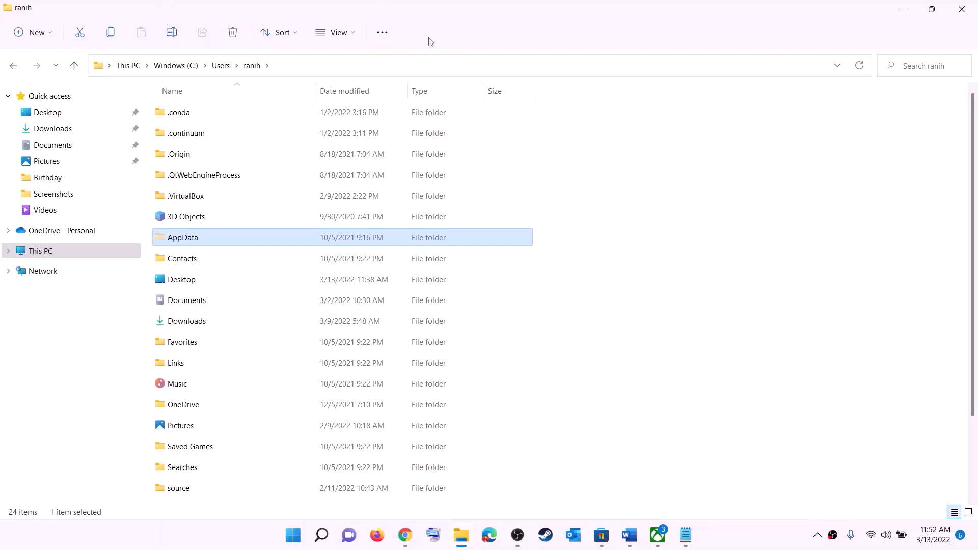
# Step: Open AppData > Local > Packages inside the user's profile folder
pyautogui.click(239, 242)
pyautogui.doubleClick(221, 240)
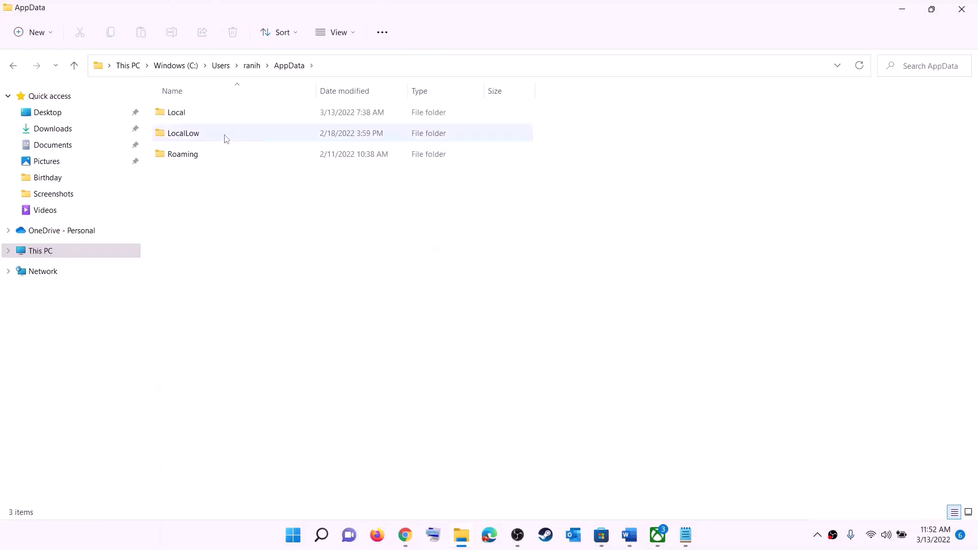
pyautogui.click(186, 112)
pyautogui.doubleClick(196, 111)
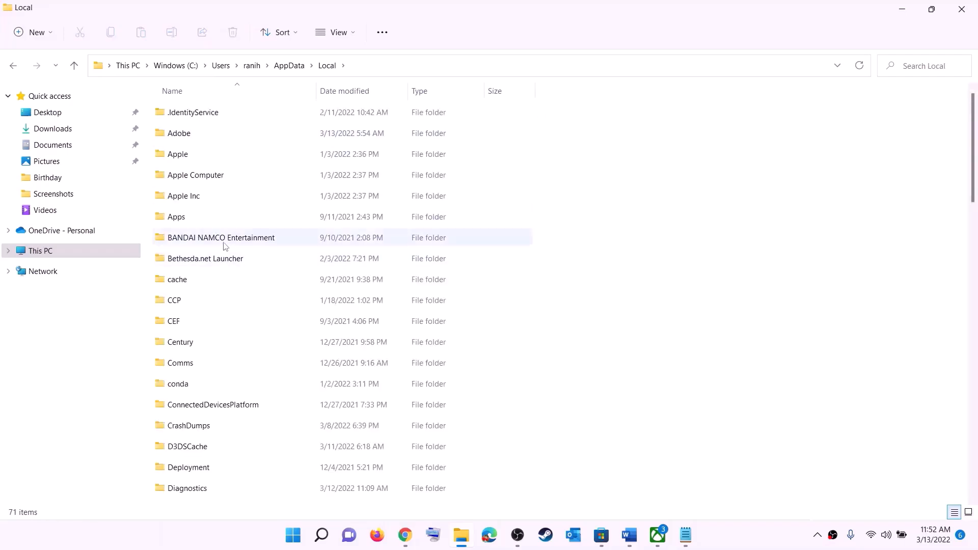
pyautogui.press('p')
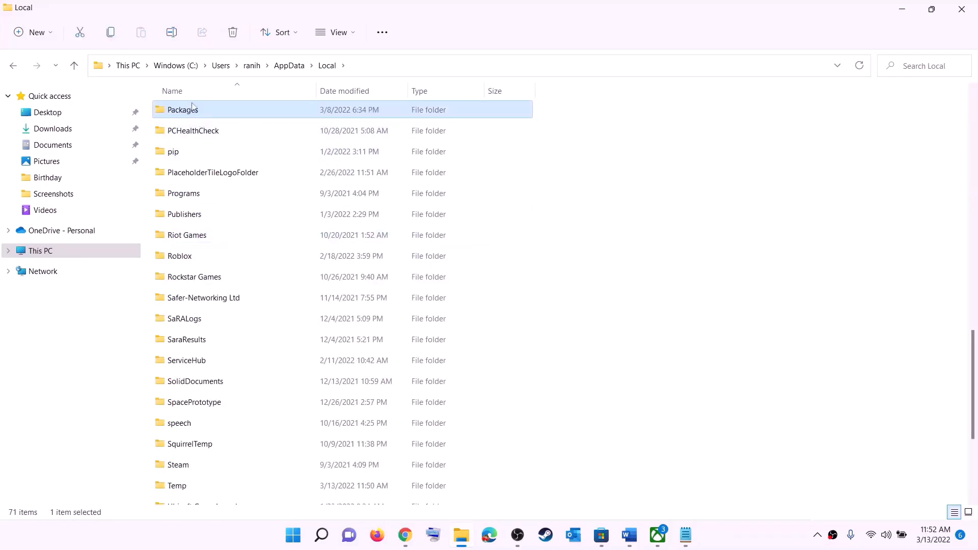
pyautogui.click(193, 109)
pyautogui.click(227, 109)
pyautogui.doubleClick(228, 109)
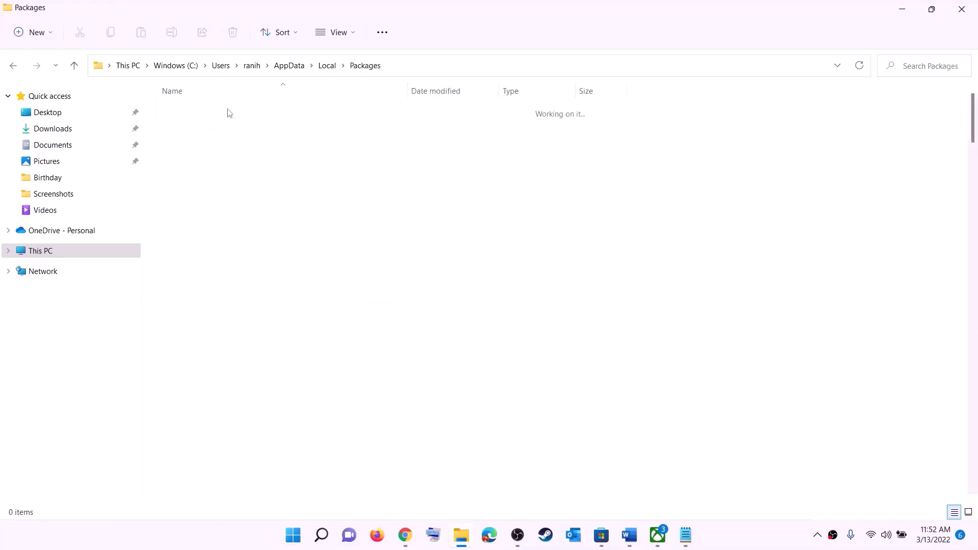
# Step: Delete the LocalCache folder inside Microsoft.WindowsStore_8wekyb3d8bbwe
pyautogui.scroll(-20, 275, 296)
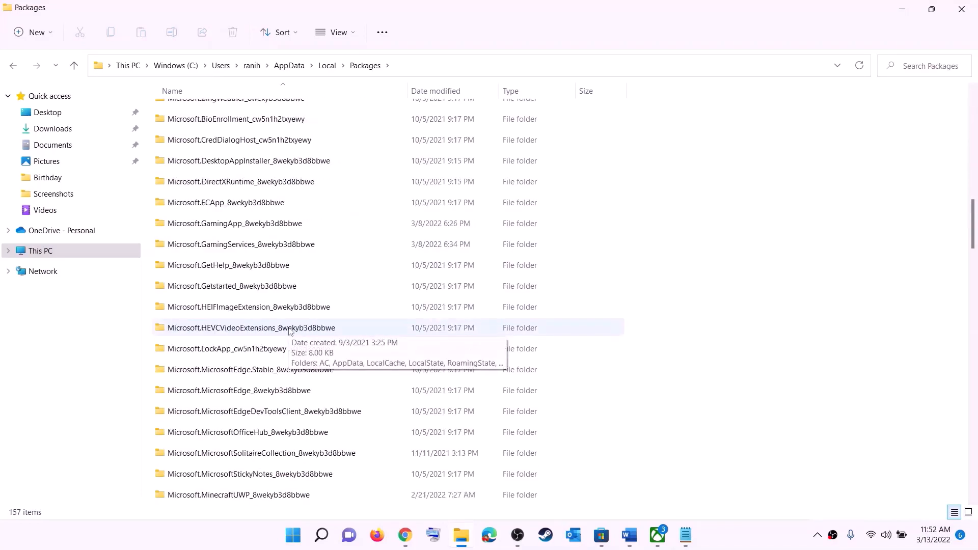
pyautogui.scroll(-15, 305, 347)
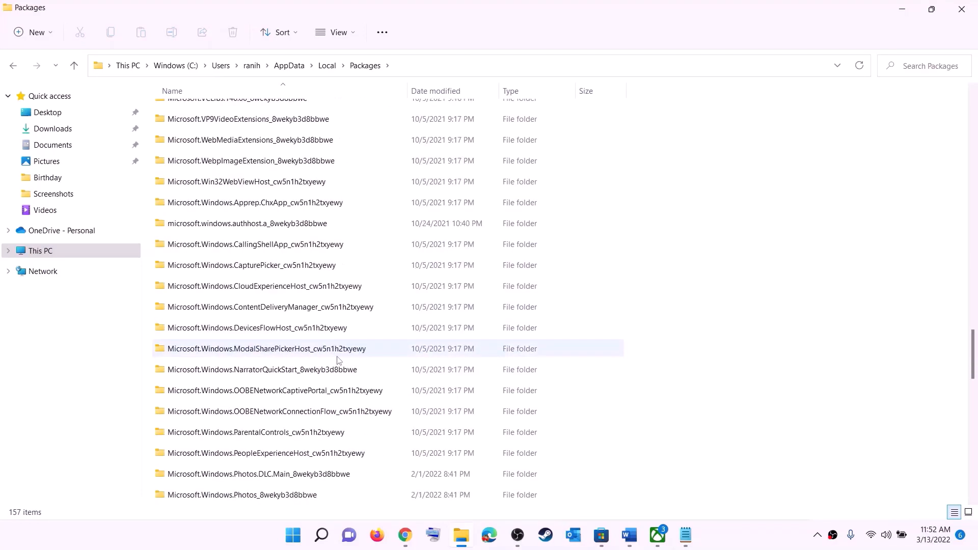
pyautogui.scroll(-6, 341, 360)
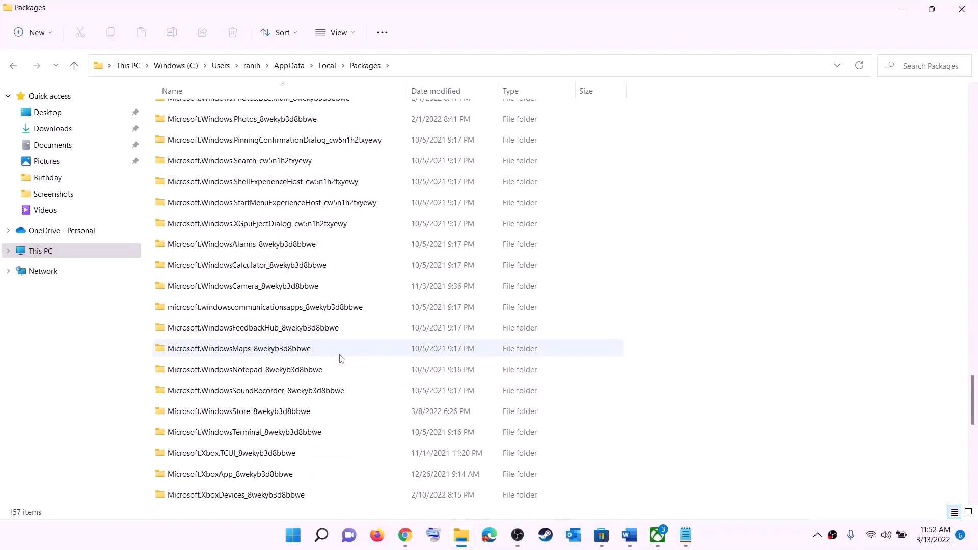
pyautogui.click(218, 414)
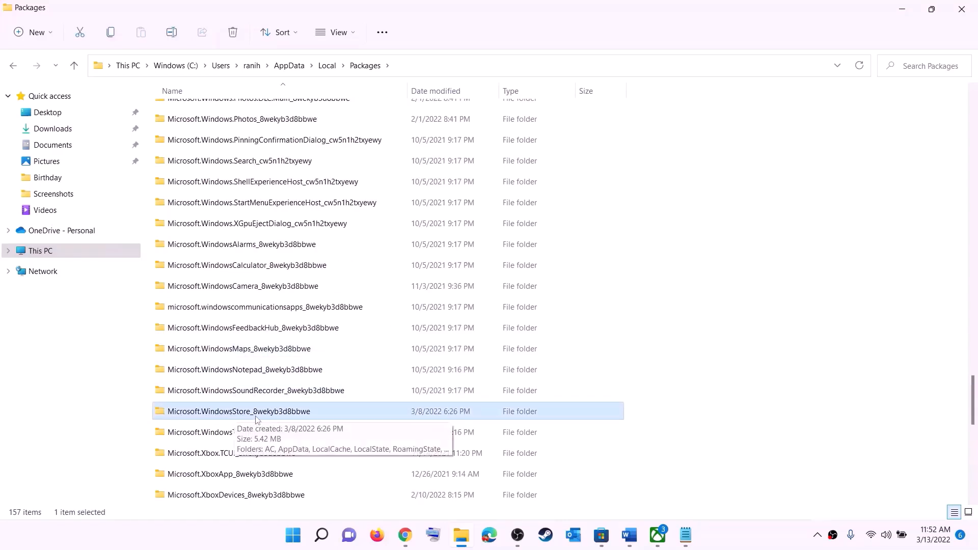
pyautogui.click(199, 414)
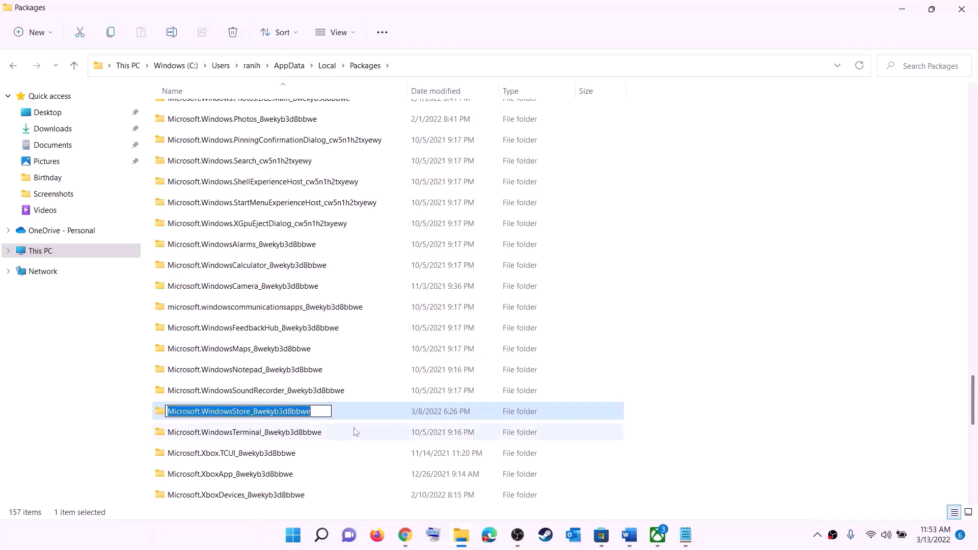
pyautogui.doubleClick(345, 415)
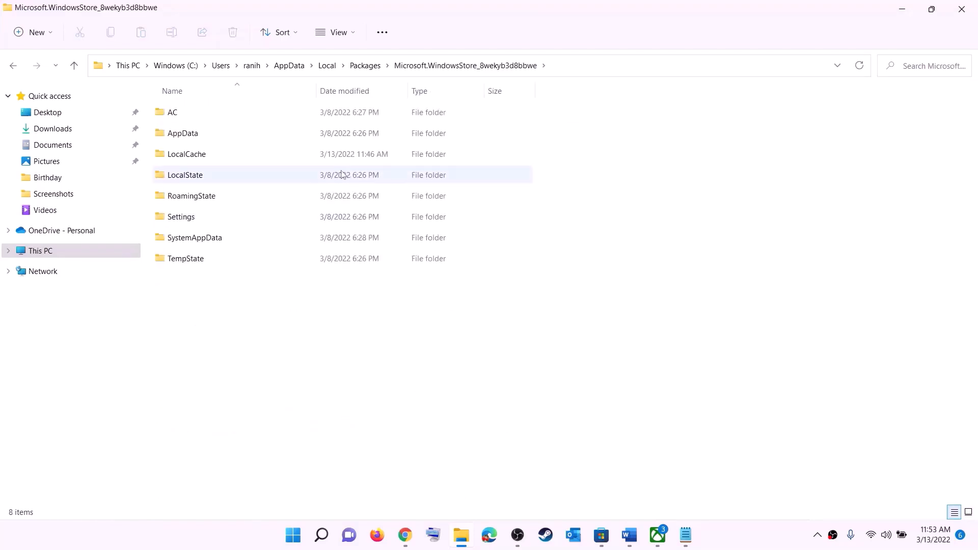
pyautogui.click(188, 157)
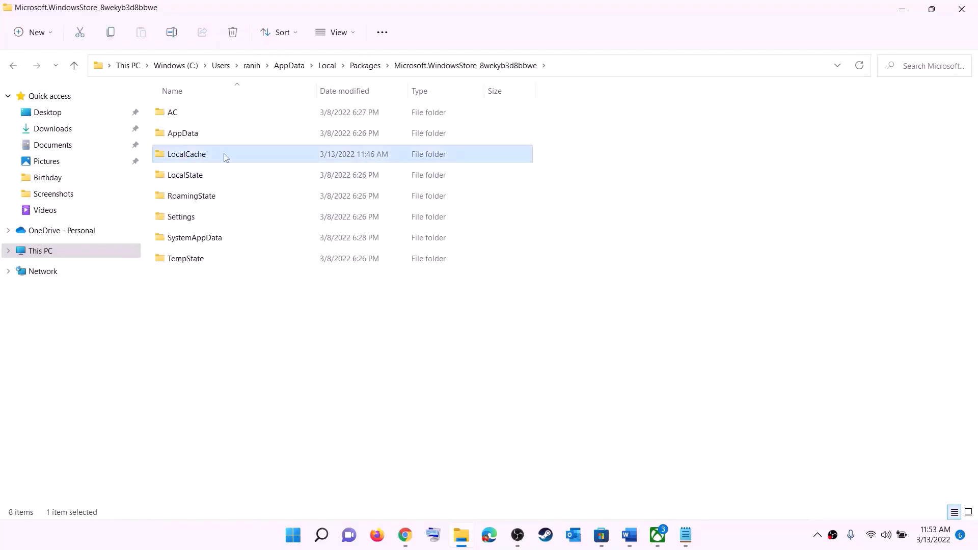
pyautogui.rightClick(199, 160)
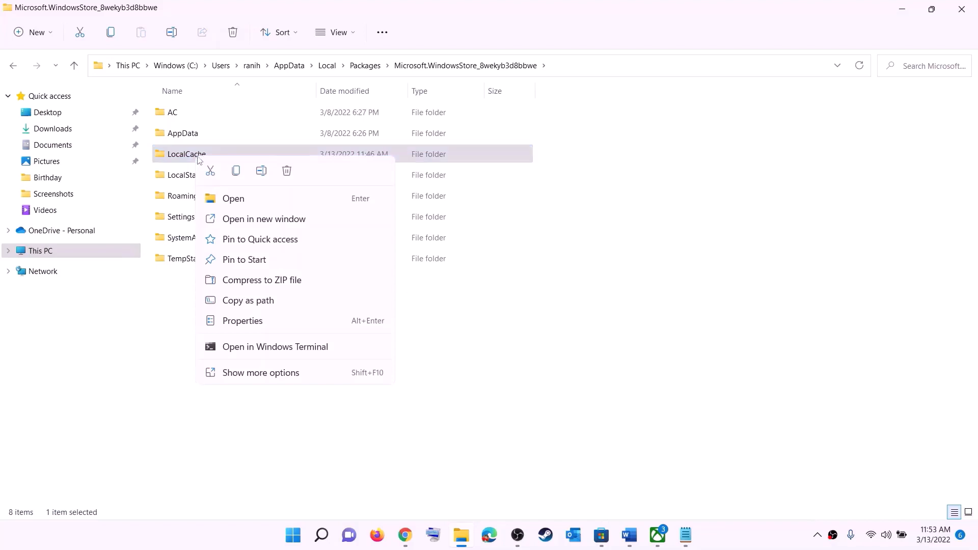
pyautogui.click(288, 172)
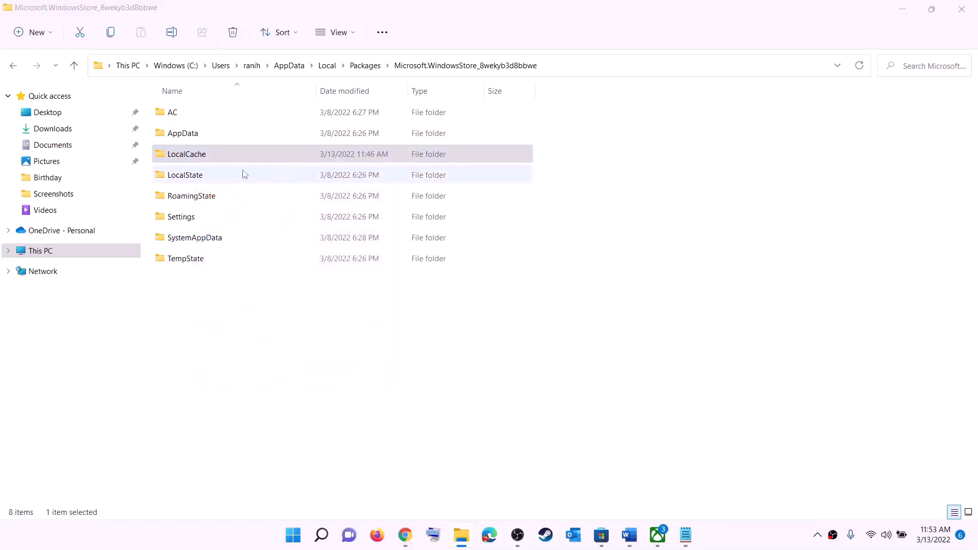
# Step: Highlight the Repair/reset Xbox App/Store instruction in Step 5 of the guide
pyautogui.click(302, 537)
pyautogui.click(647, 491)
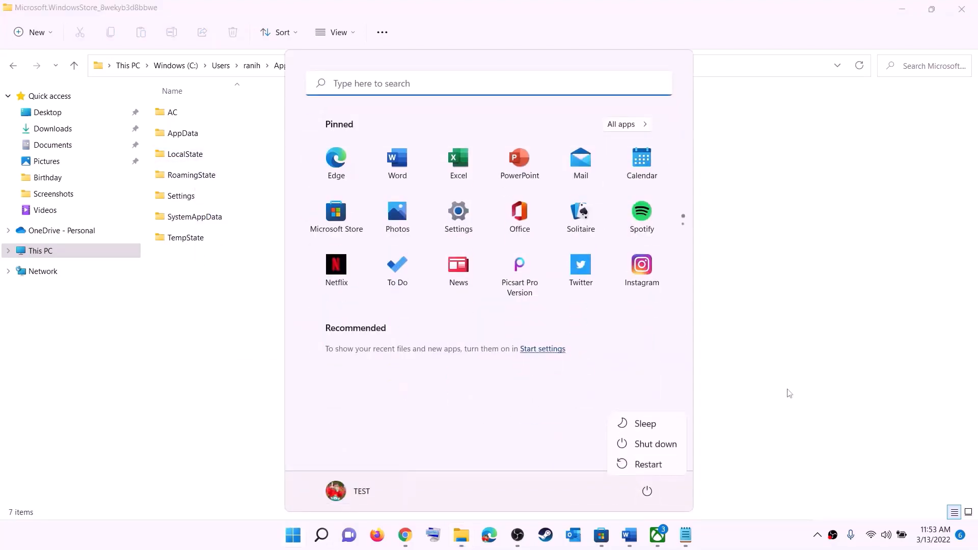
pyautogui.press('Escape')
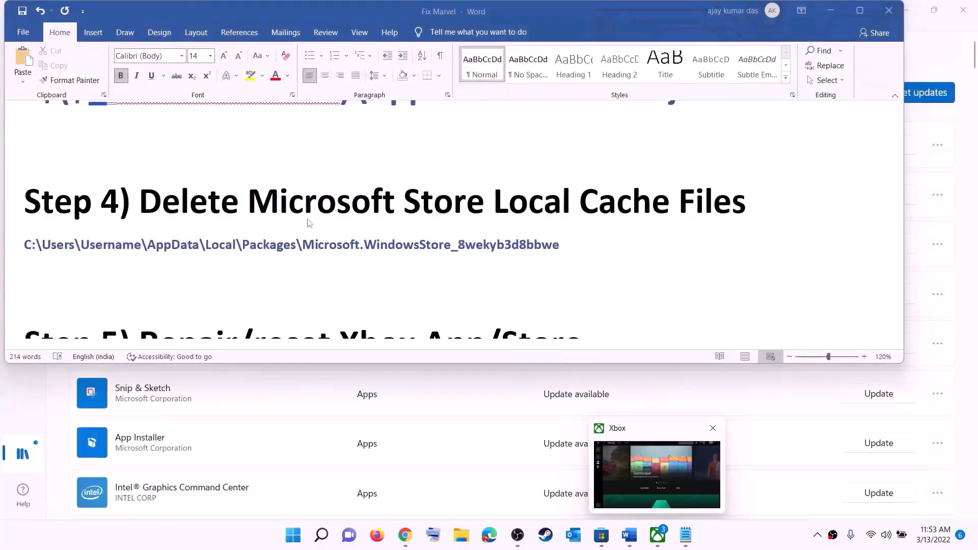
pyautogui.scroll(-3, 372, 253)
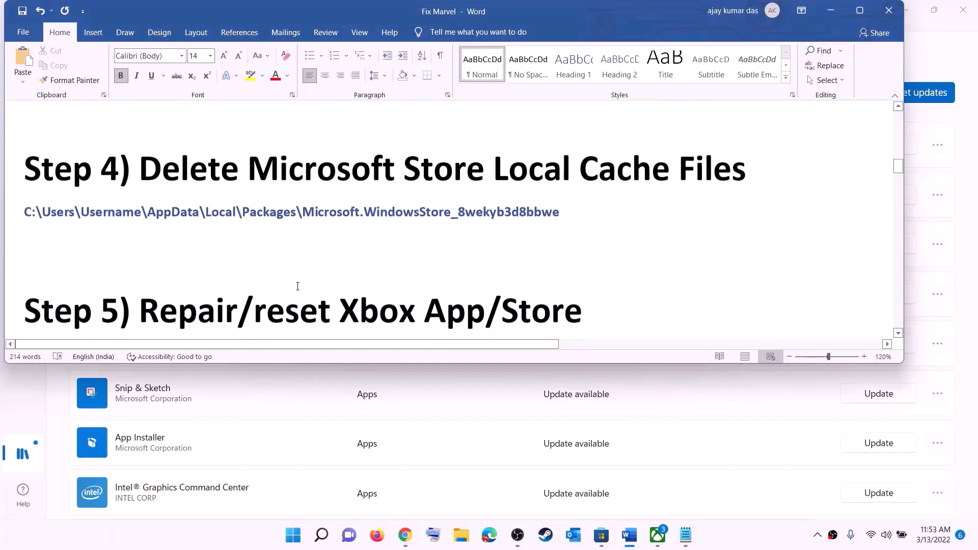
pyautogui.scroll(2, 308, 257)
pyautogui.moveTo(326, 263); pyautogui.dragTo(602, 272)
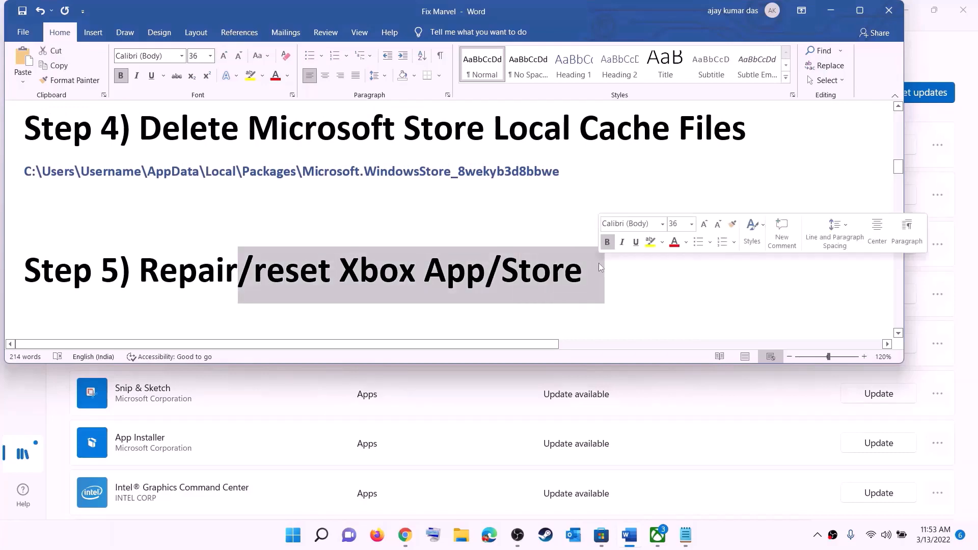
pyautogui.click(293, 535)
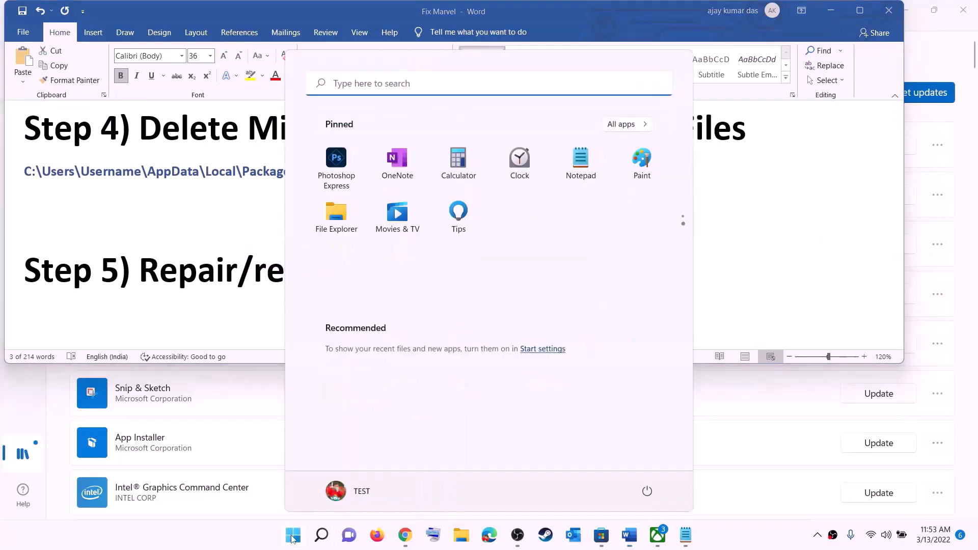
# Step: Repair the Xbox app from its App settings page
pyautogui.write('xbox')
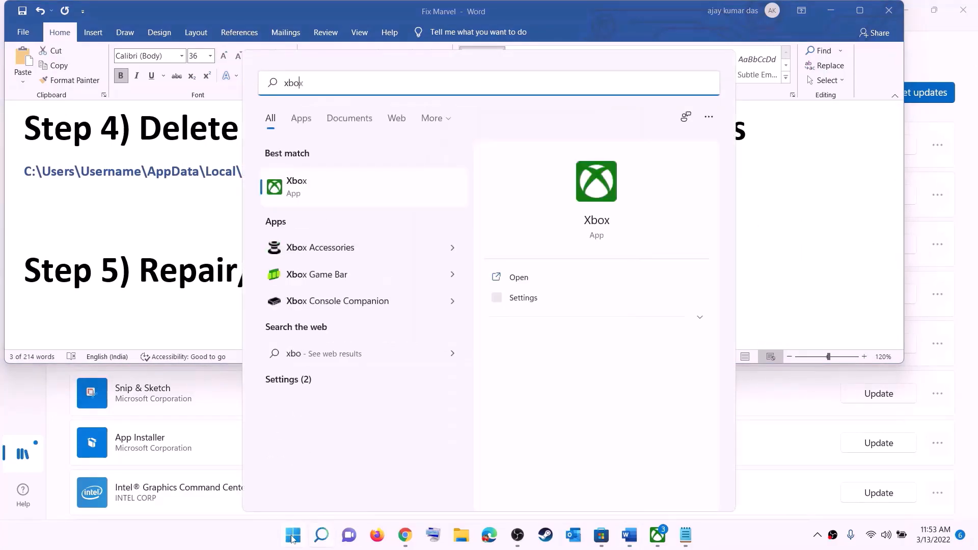
pyautogui.rightClick(306, 190)
pyautogui.click(367, 253)
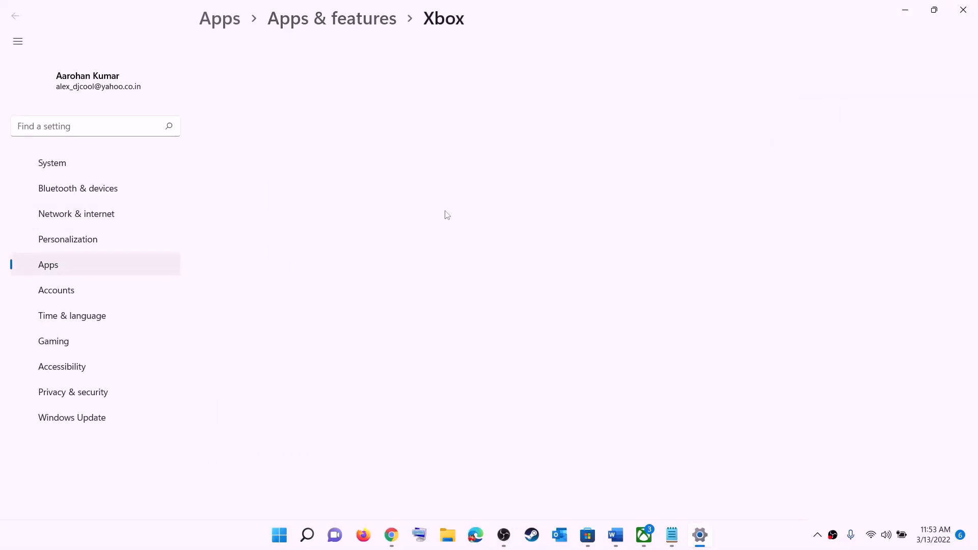
pyautogui.scroll(-10, 416, 271)
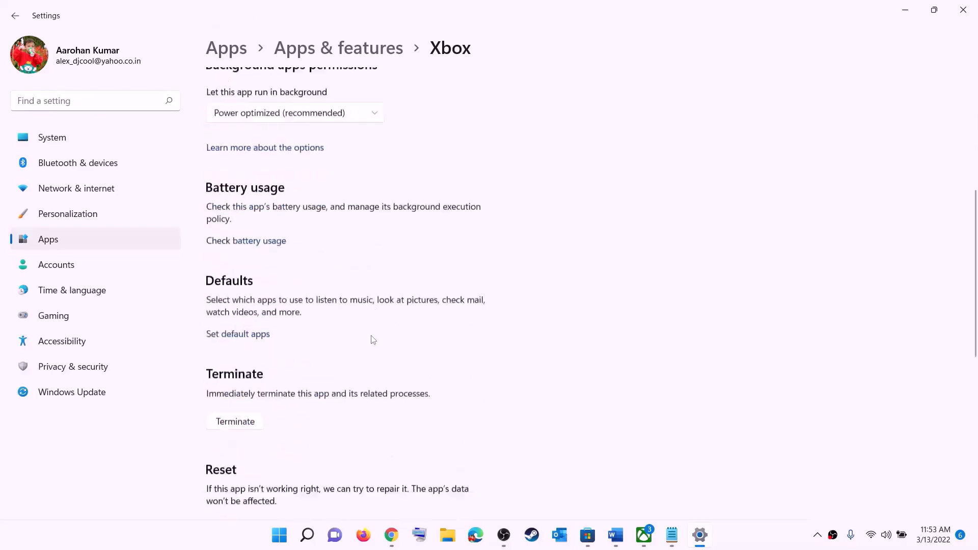
pyautogui.click(235, 219)
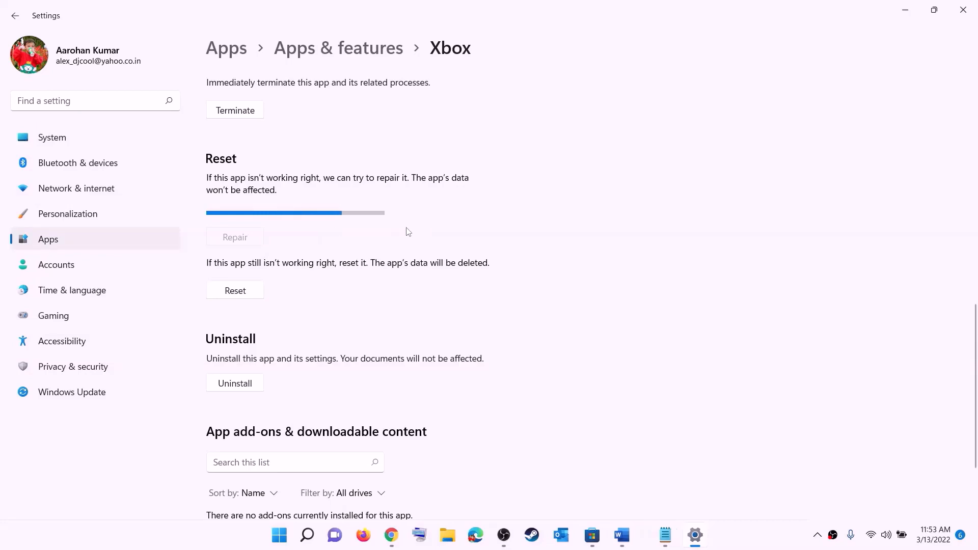
# Step: Reset the Xbox app's data, confirming the deletion, then search Start for 'store'
pyautogui.click(241, 282)
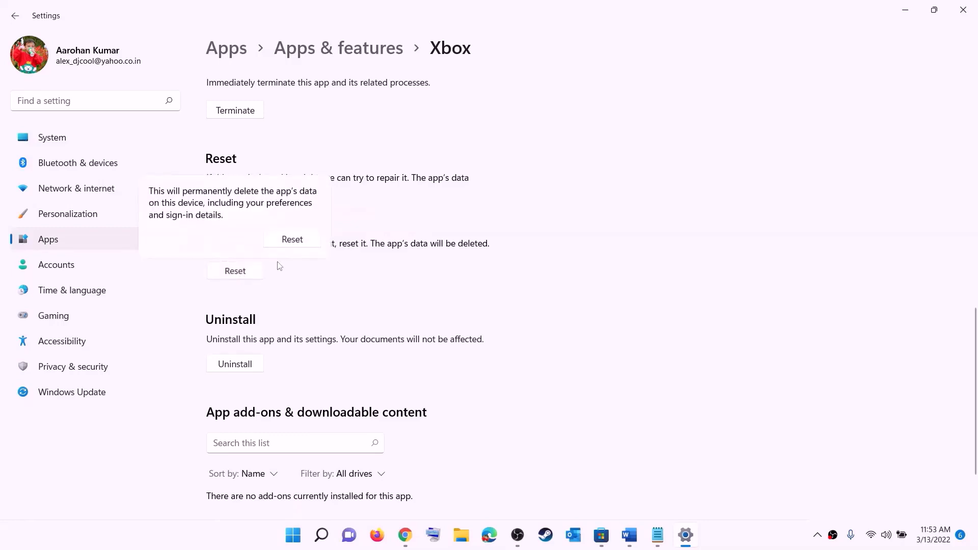
pyautogui.click(292, 239)
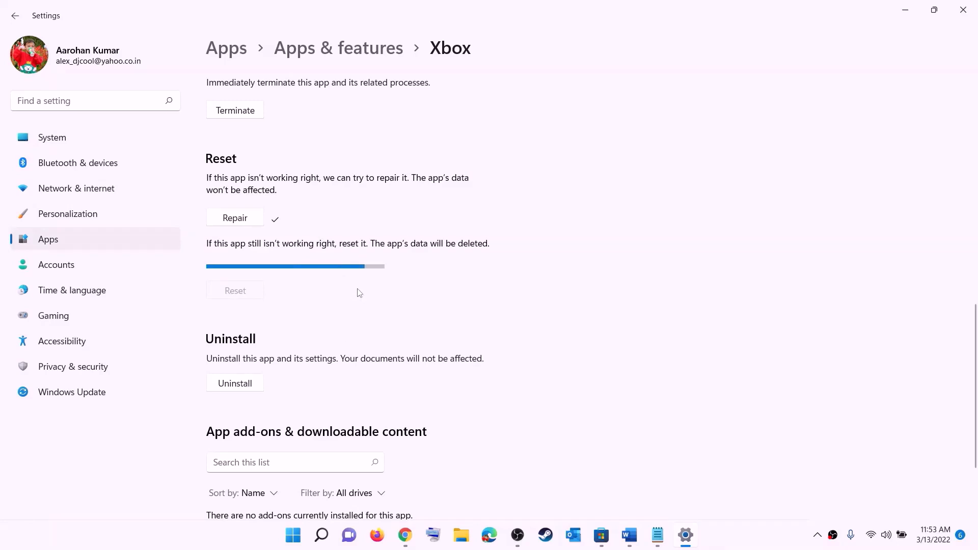
pyautogui.click(292, 537)
pyautogui.write('s')
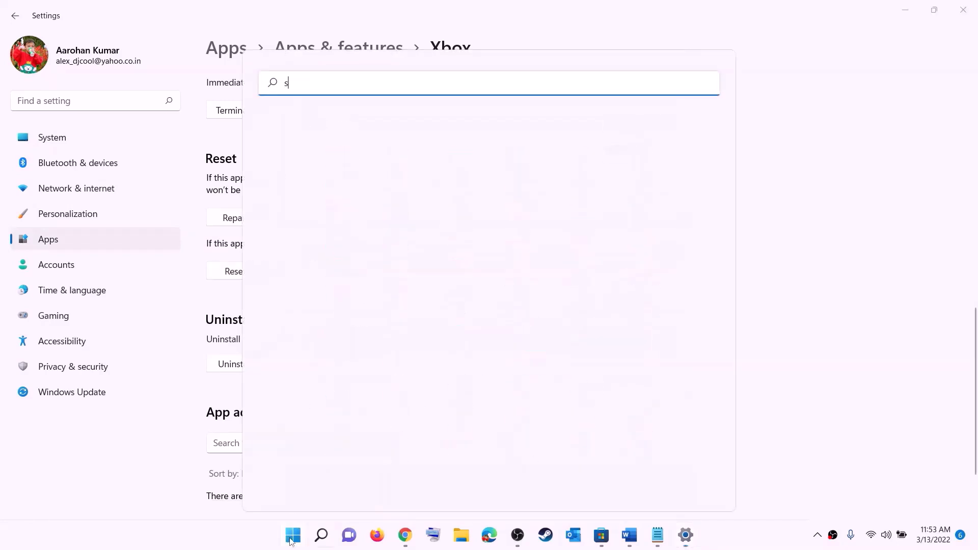
pyautogui.write('tore')
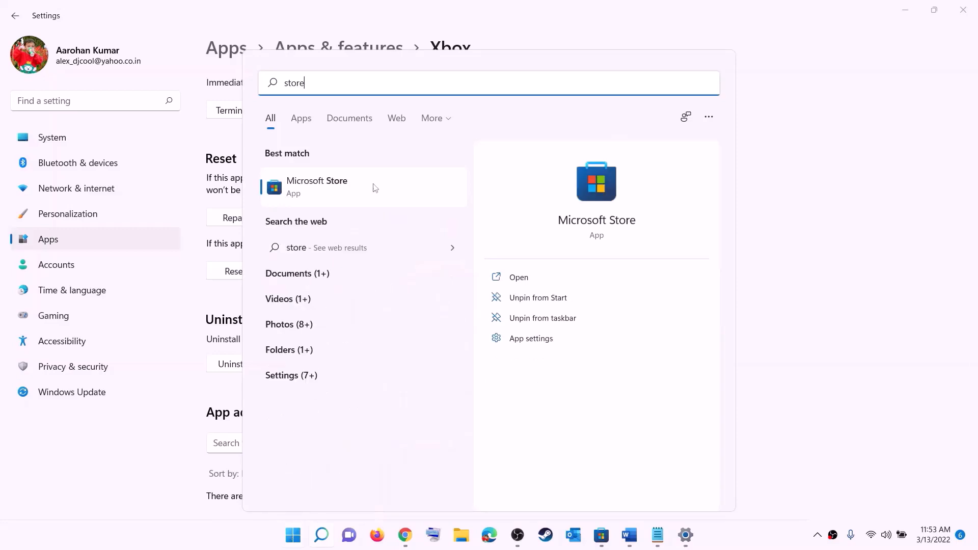
# Step: Repair the Microsoft Store app from App settings, then reset it and confirm deleting its data
pyautogui.rightClick(317, 196)
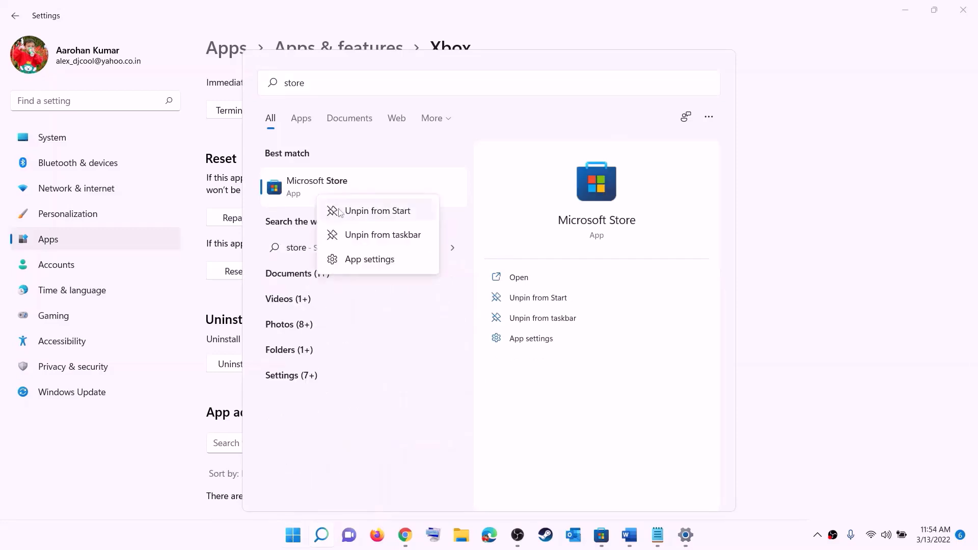
pyautogui.click(380, 260)
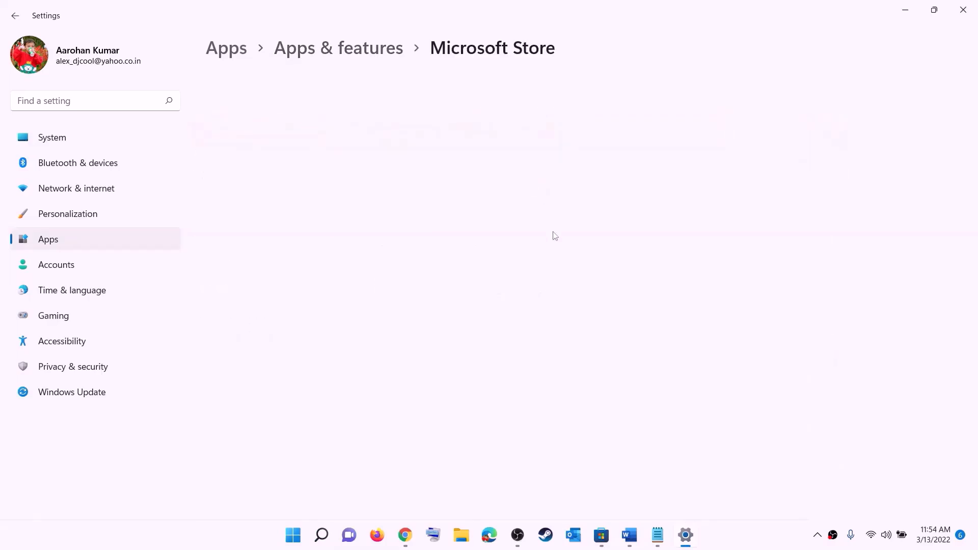
pyautogui.scroll(-10, 467, 291)
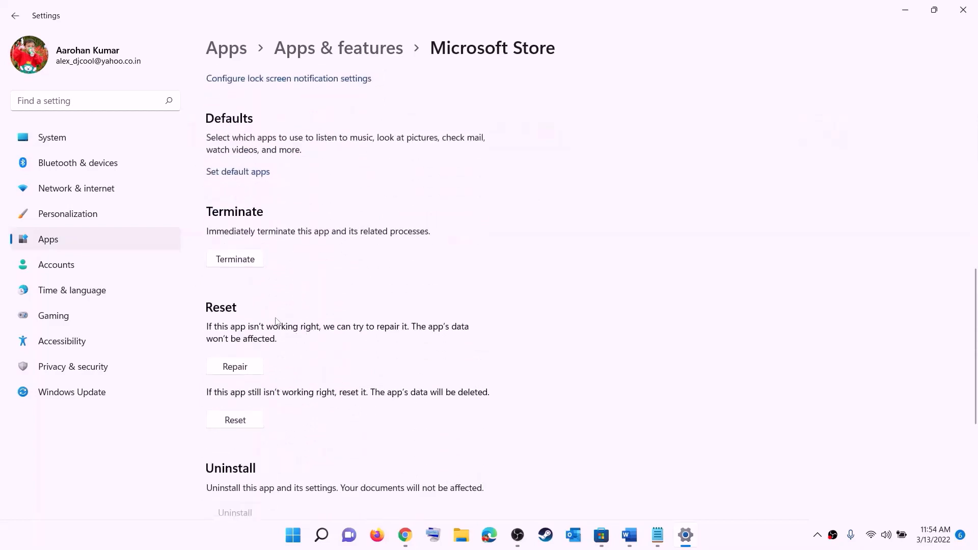
pyautogui.click(241, 372)
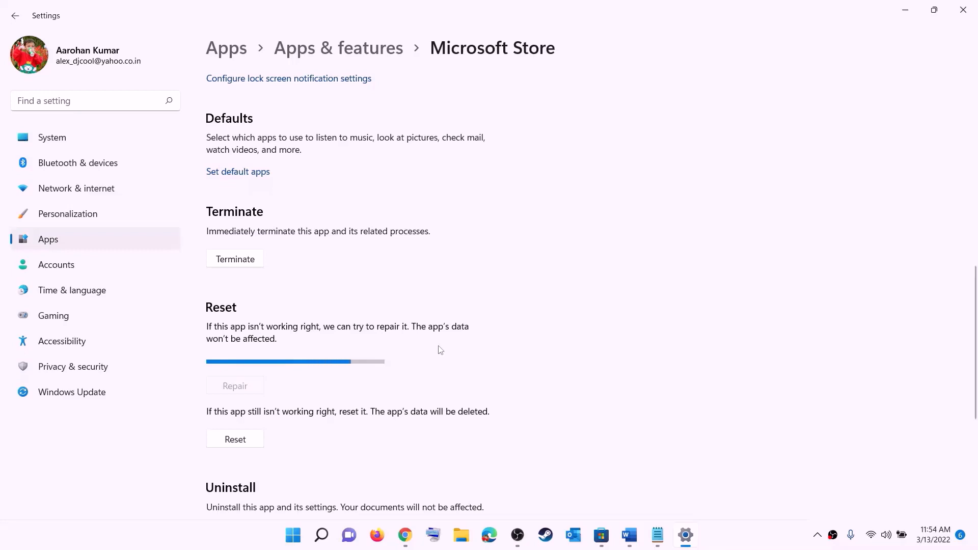
pyautogui.click(243, 443)
pyautogui.click(290, 406)
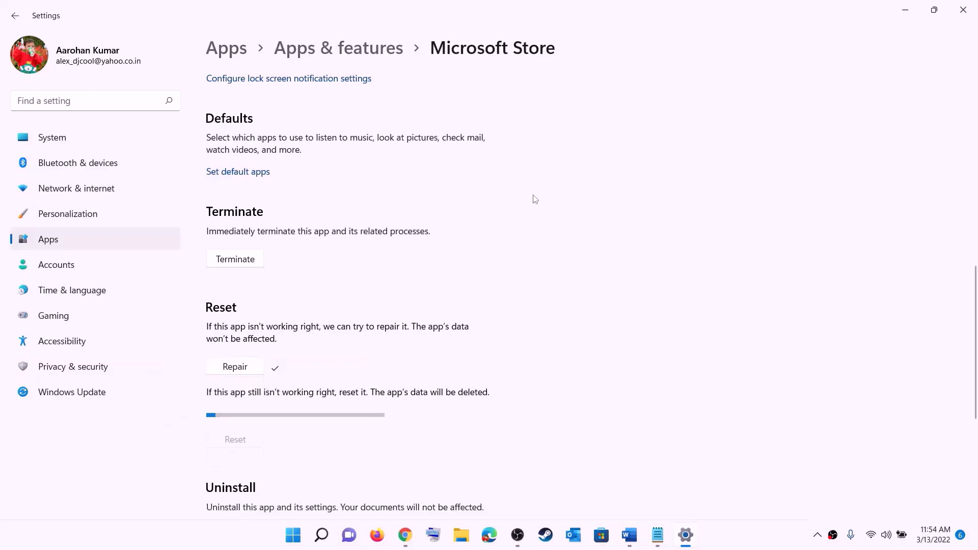
# Step: In the Fix Marvel guide, highlight Step 6's 'from store library' text
pyautogui.click(629, 535)
pyautogui.scroll(-3, 169, 269)
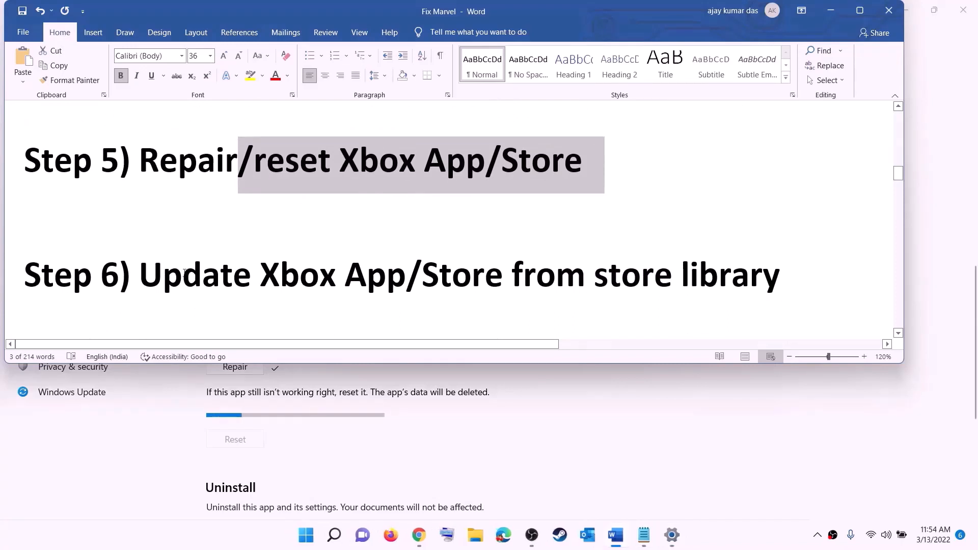
pyautogui.moveTo(168, 268); pyautogui.dragTo(747, 265)
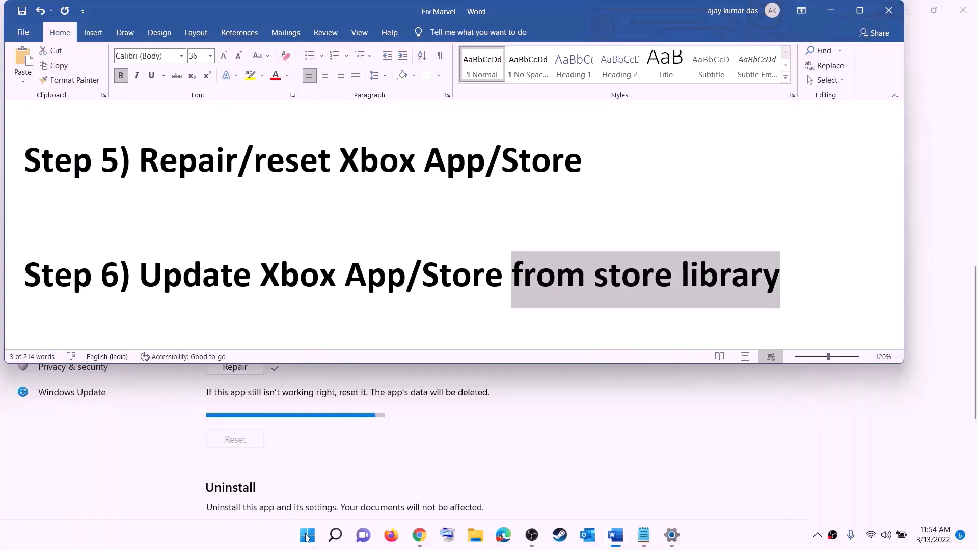
# Step: Launch Microsoft Store maximized and check its Library for app updates
pyautogui.click(307, 535)
pyautogui.write('store')
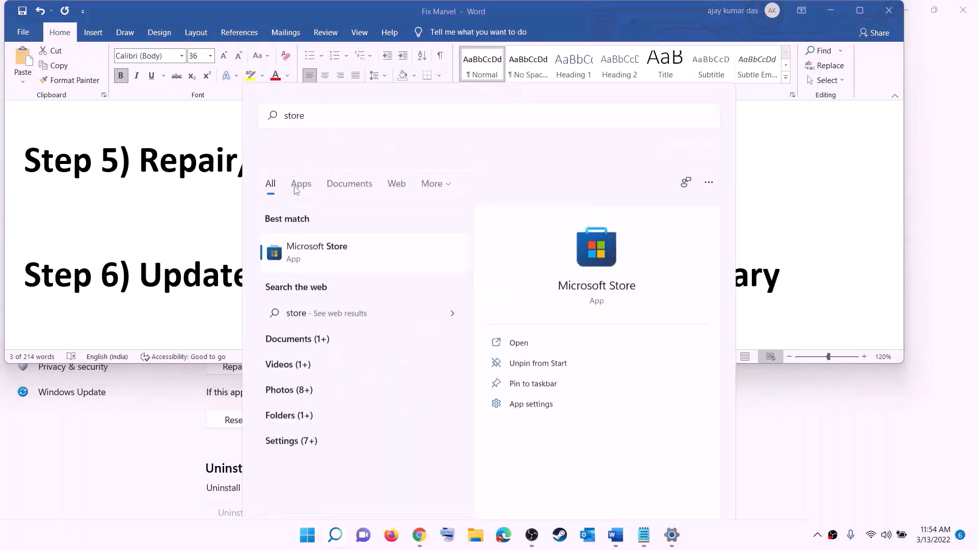
pyautogui.press('Return')
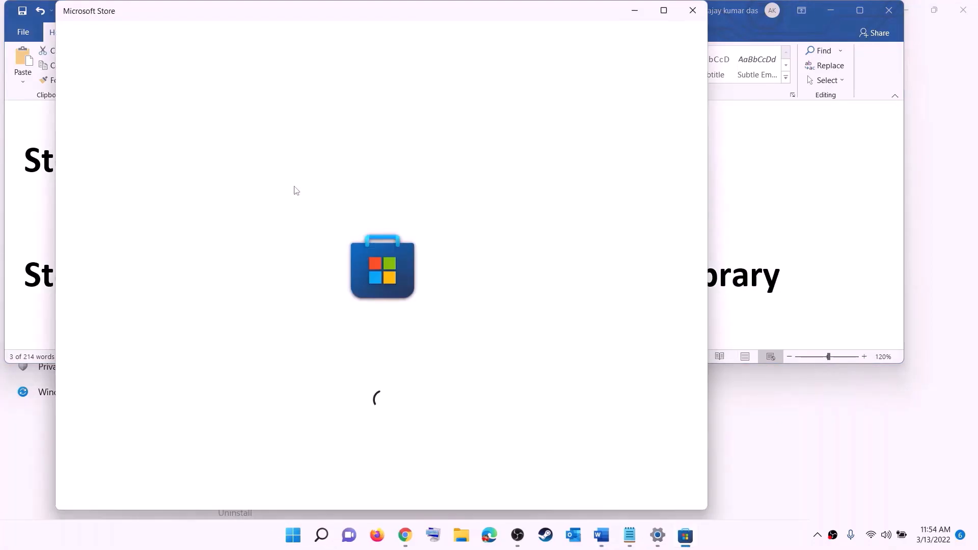
pyautogui.click(664, 10)
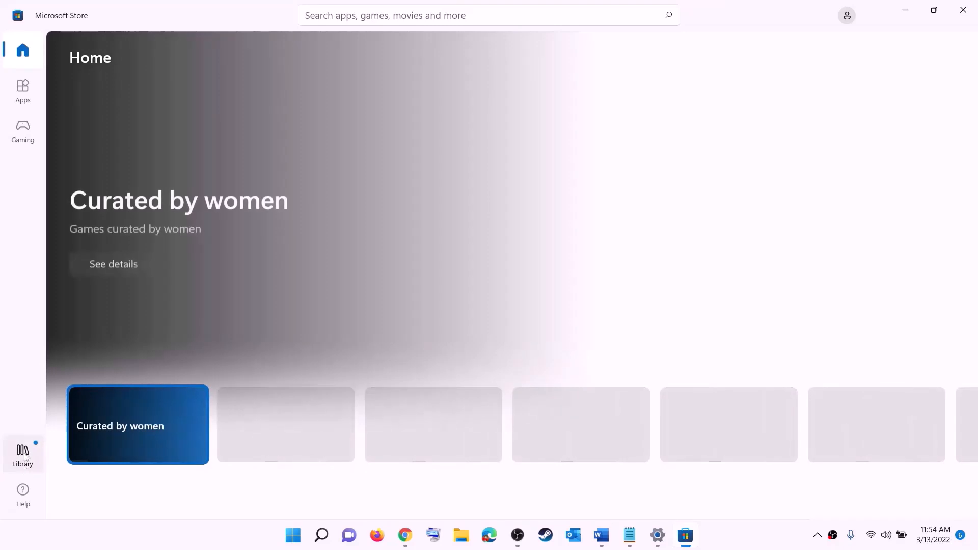
pyautogui.click(24, 458)
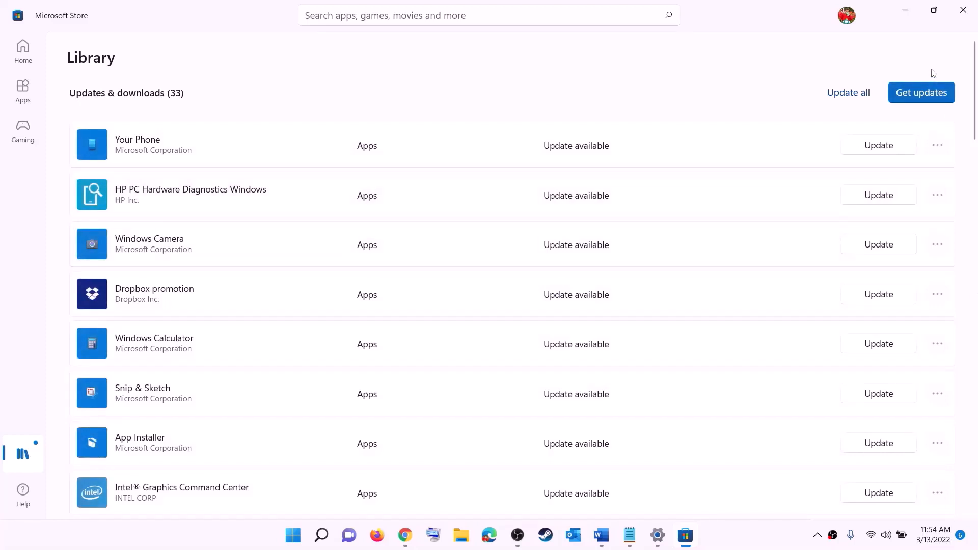
pyautogui.click(921, 94)
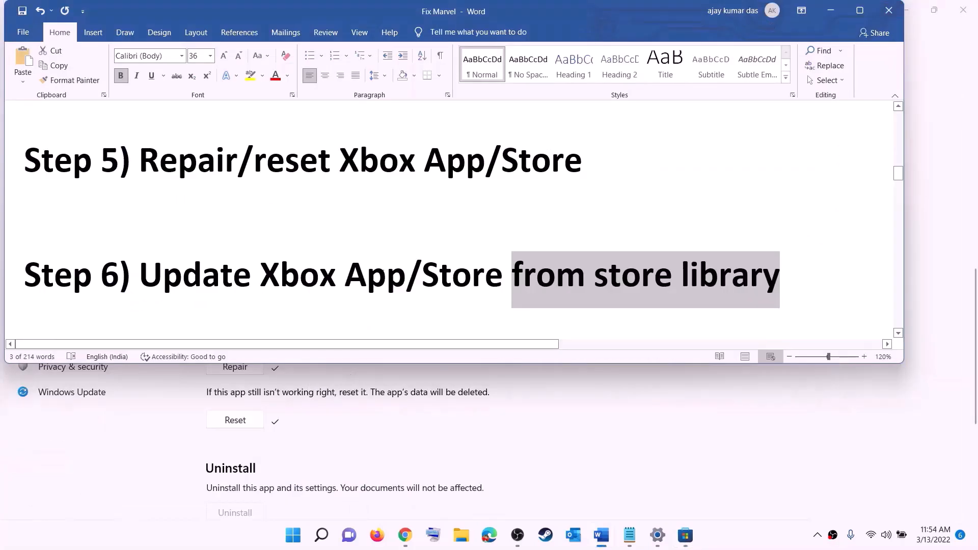
# Step: Open the guide's Xbox Identity Provider link in the browser
pyautogui.scroll(-2, 195, 294)
pyautogui.scroll(-2, 195, 294)
pyautogui.moveTo(242, 243); pyautogui.dragTo(653, 243)
pyautogui.scroll(-3, 198, 273)
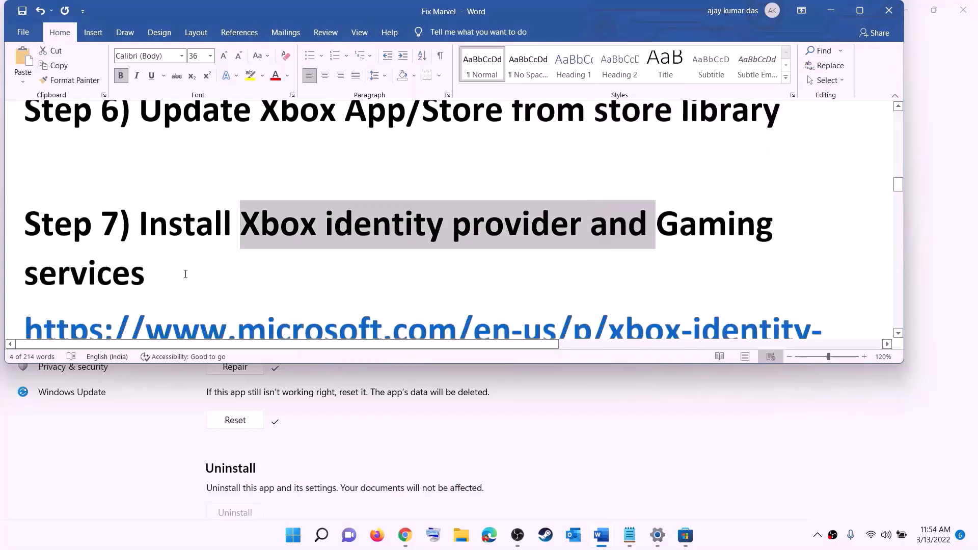
pyautogui.scroll(-2, 198, 273)
pyautogui.tripleClick(165, 206)
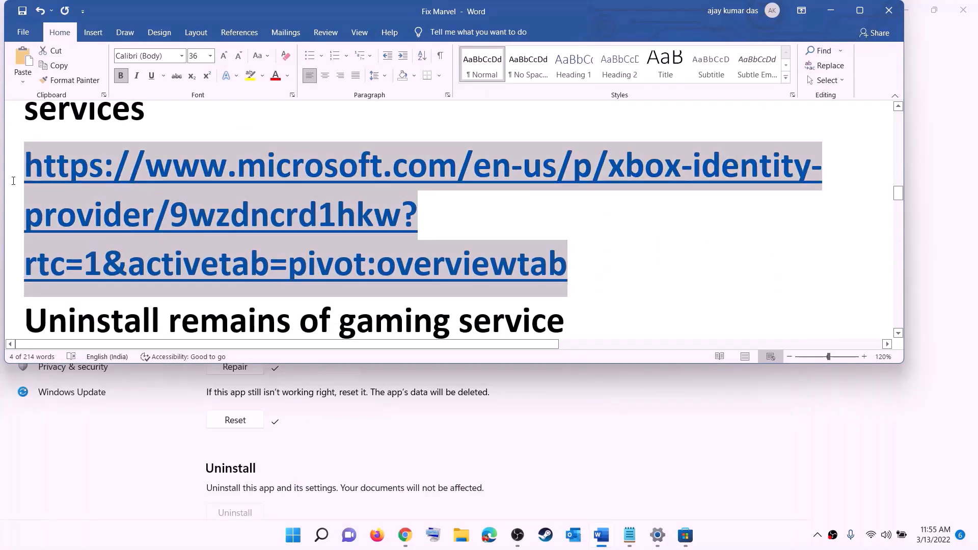
pyautogui.rightClick(166, 206)
pyautogui.click(218, 295)
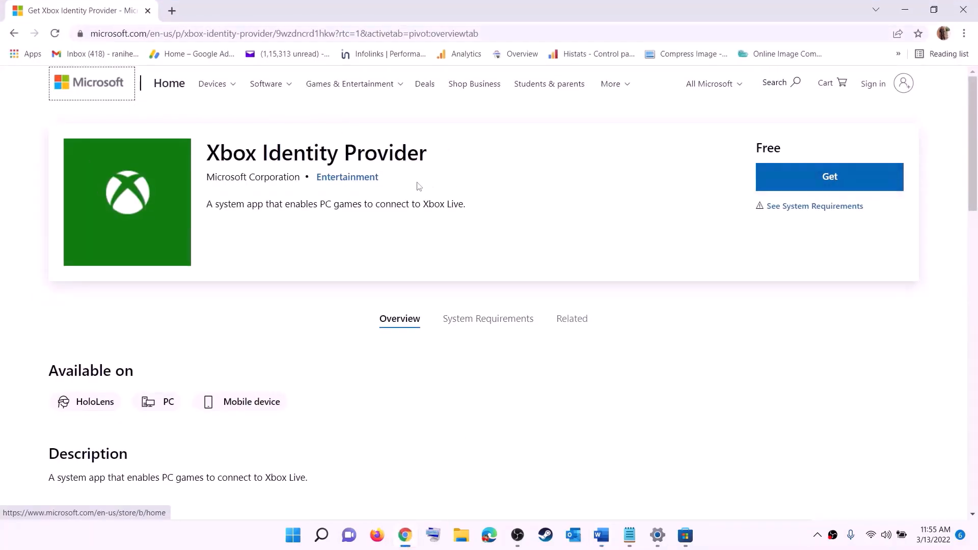
# Step: Open the Xbox Identity Provider listing in the Store app, then return to the Fix Marvel guide
pyautogui.click(828, 183)
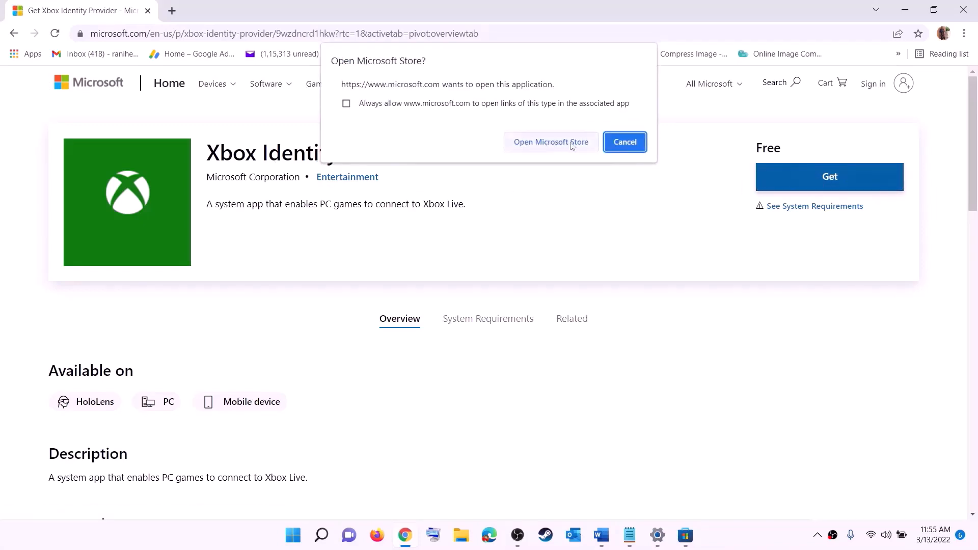
pyautogui.click(546, 143)
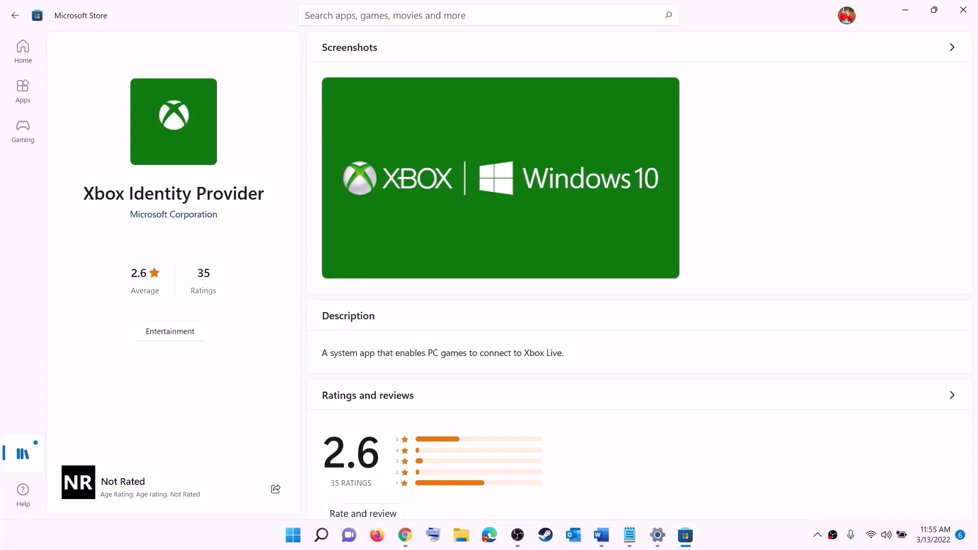
pyautogui.moveTo(84, 194); pyautogui.dragTo(264, 189)
pyautogui.click(166, 258)
pyautogui.hotkey('alt', 'Tab')
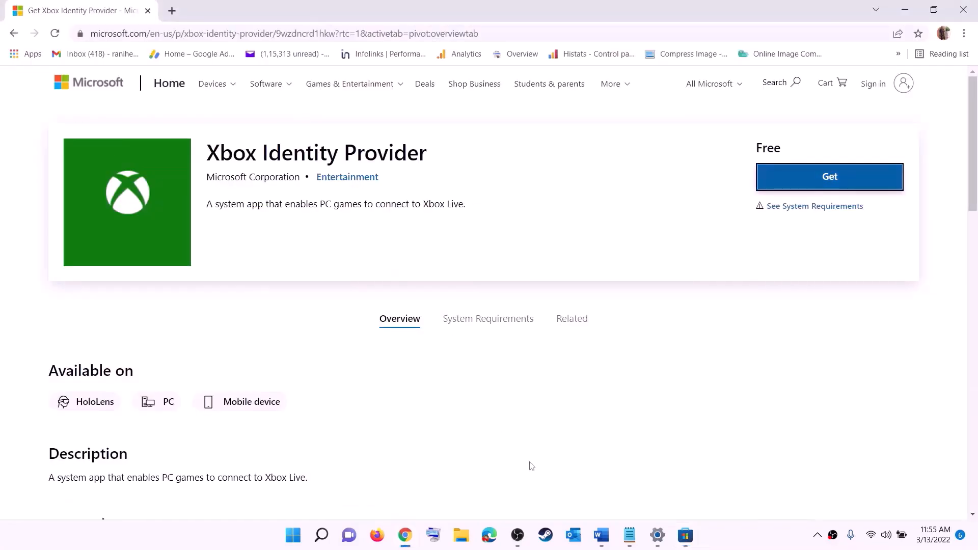
pyautogui.click(601, 535)
# Step: Copy the GamingServices uninstall command from the Word guide
pyautogui.scroll(-4, 387, 244)
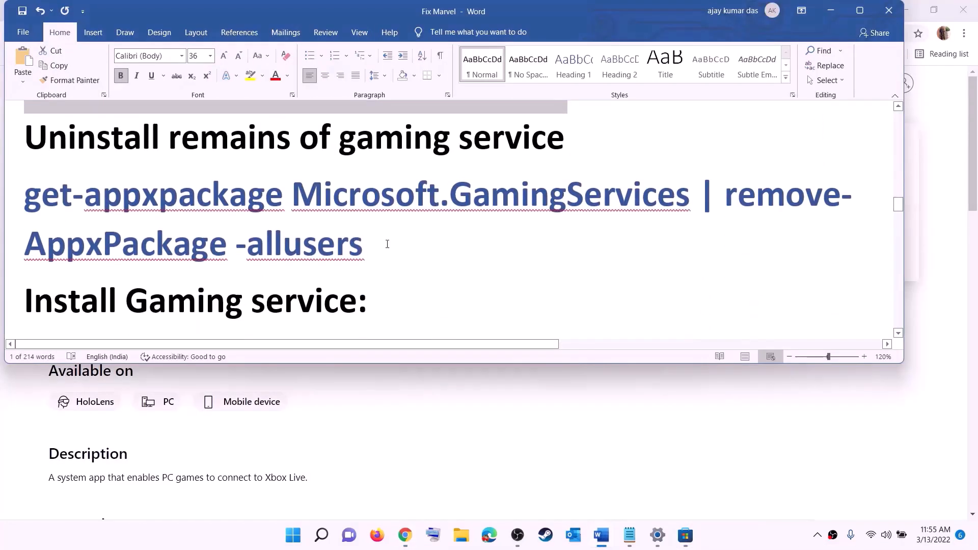
pyautogui.tripleClick(363, 244)
pyautogui.rightClick(106, 214)
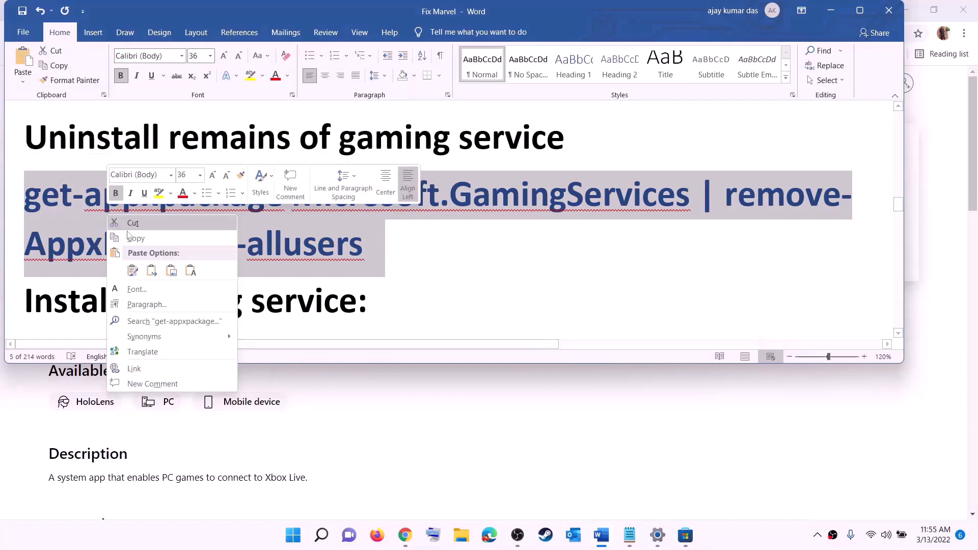
pyautogui.click(145, 239)
# Step: Paste and run the remove-AppxPackage -allusers command in an administrator PowerShell
pyautogui.click(295, 540)
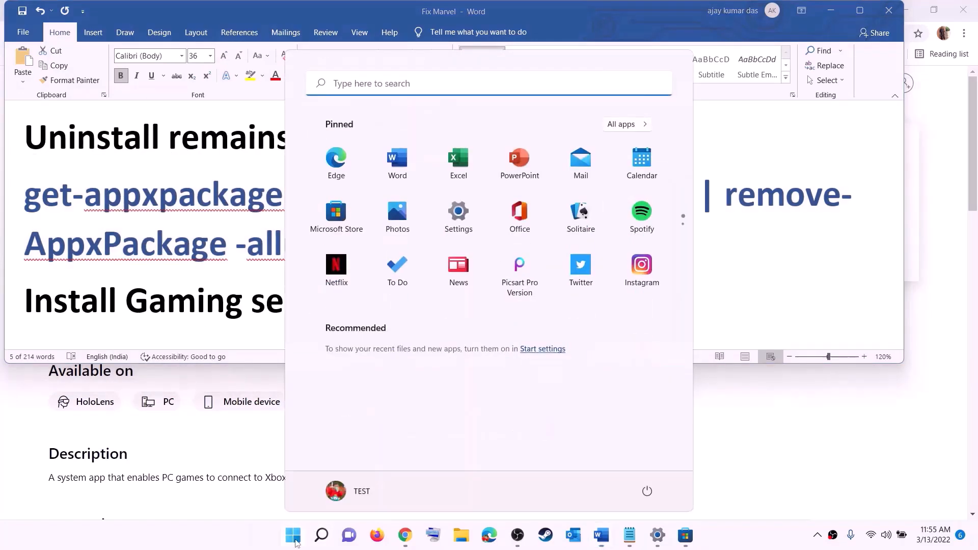
pyautogui.write('powers')
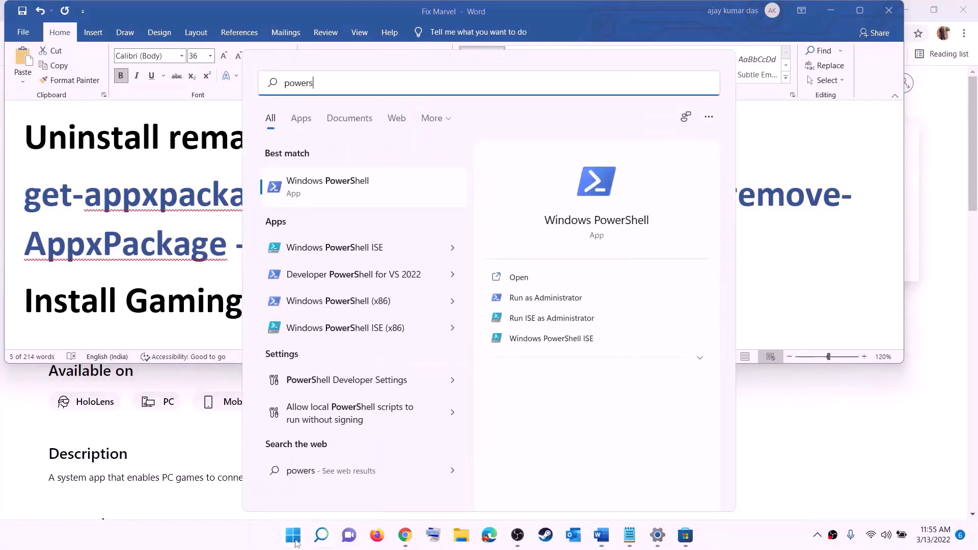
pyautogui.write('hell')
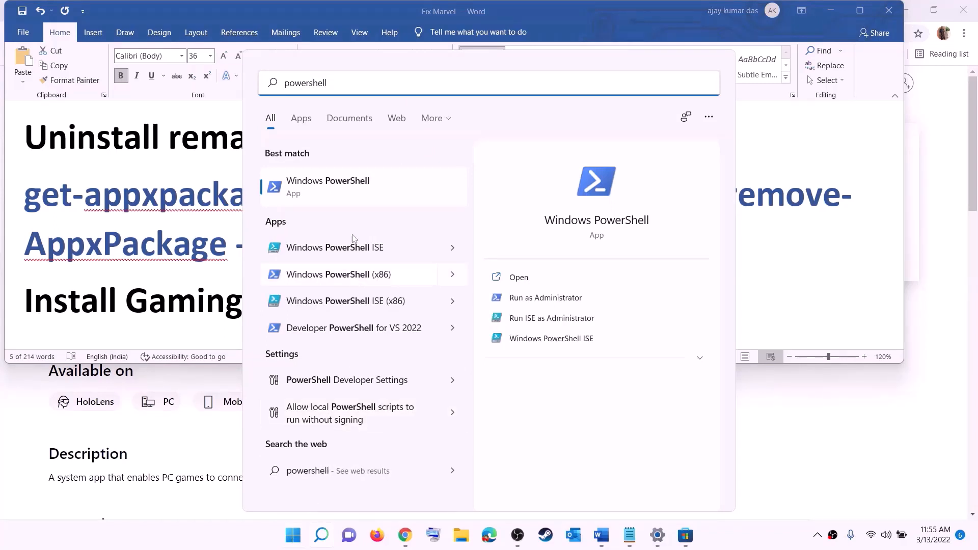
pyautogui.rightClick(336, 196)
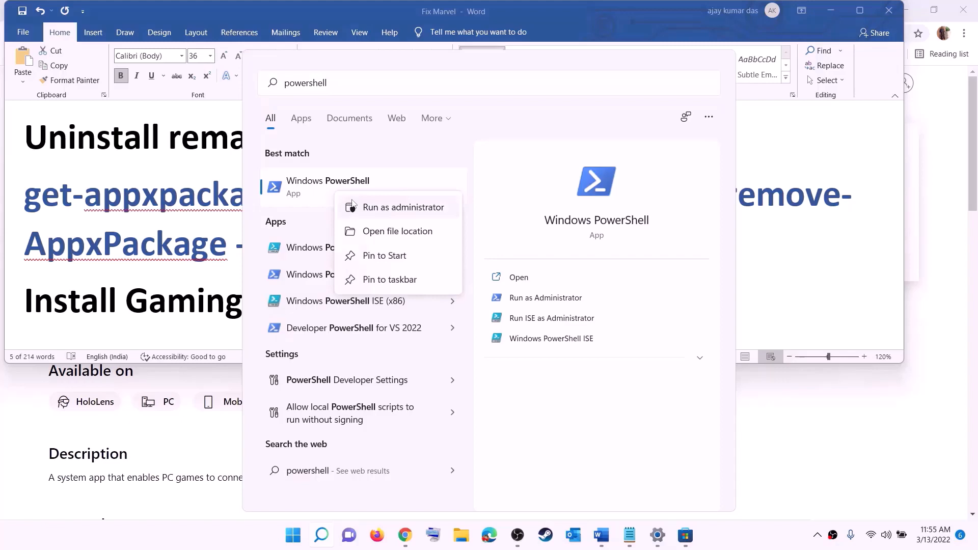
pyautogui.click(409, 212)
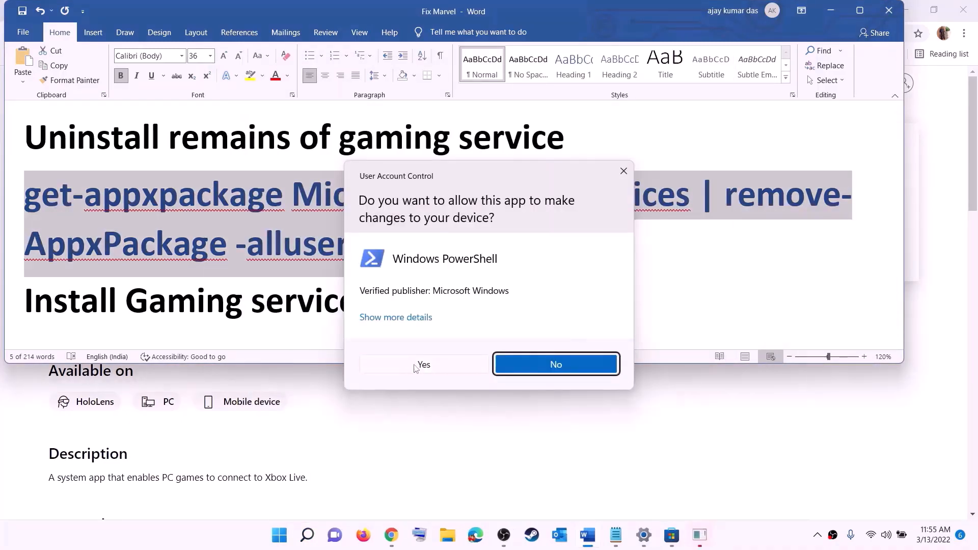
pyautogui.click(425, 365)
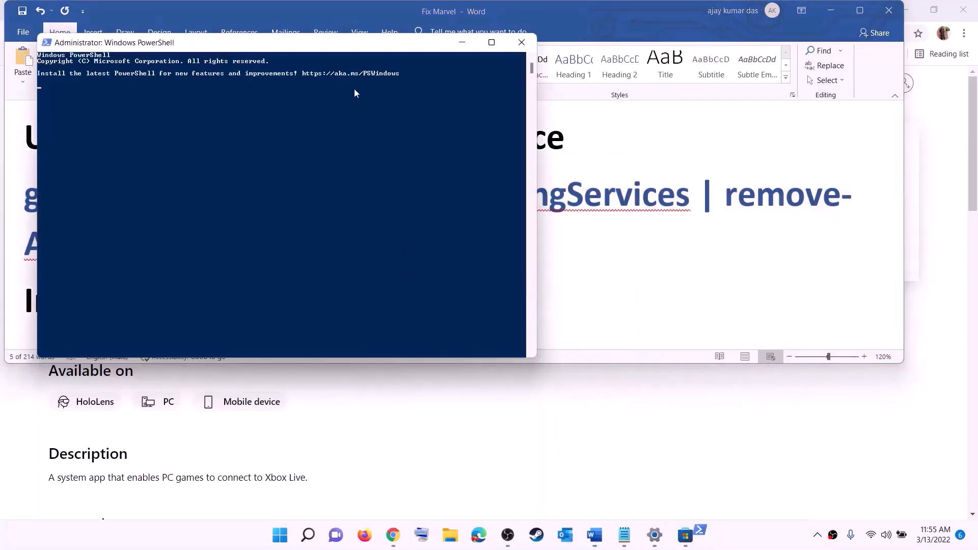
pyautogui.hotkey('ctrl', 'v')
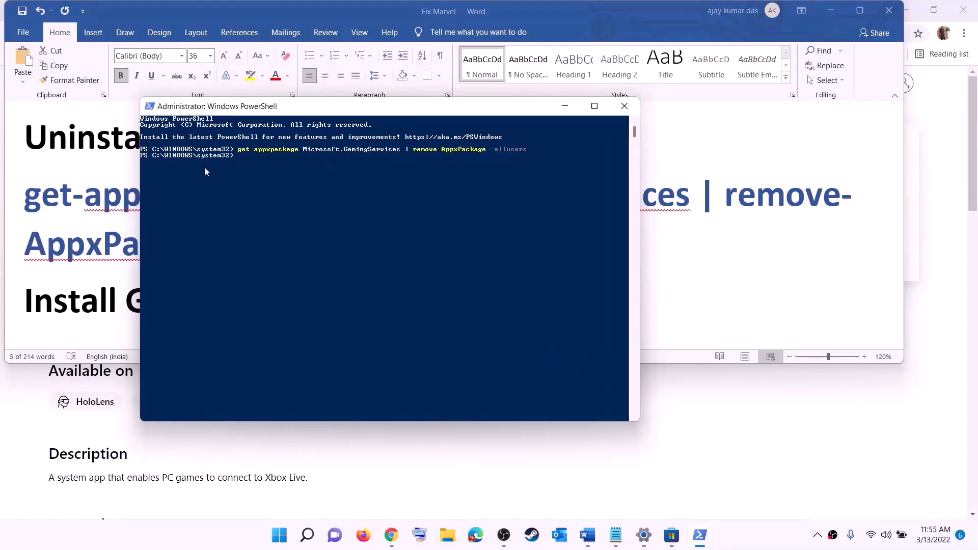
pyautogui.click(124, 240)
pyautogui.scroll(-3, 282, 248)
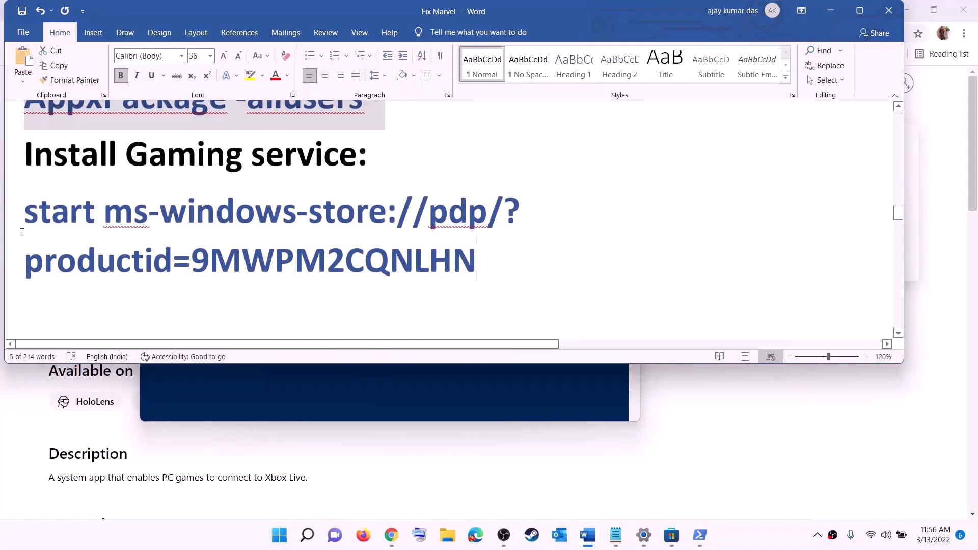
# Step: Run the copied start ms-windows-store command in PowerShell and approve installing Gaming Services
pyautogui.tripleClick(106, 230)
pyautogui.rightClick(107, 231)
pyautogui.click(133, 256)
pyautogui.hotkey('alt', 'Tab')
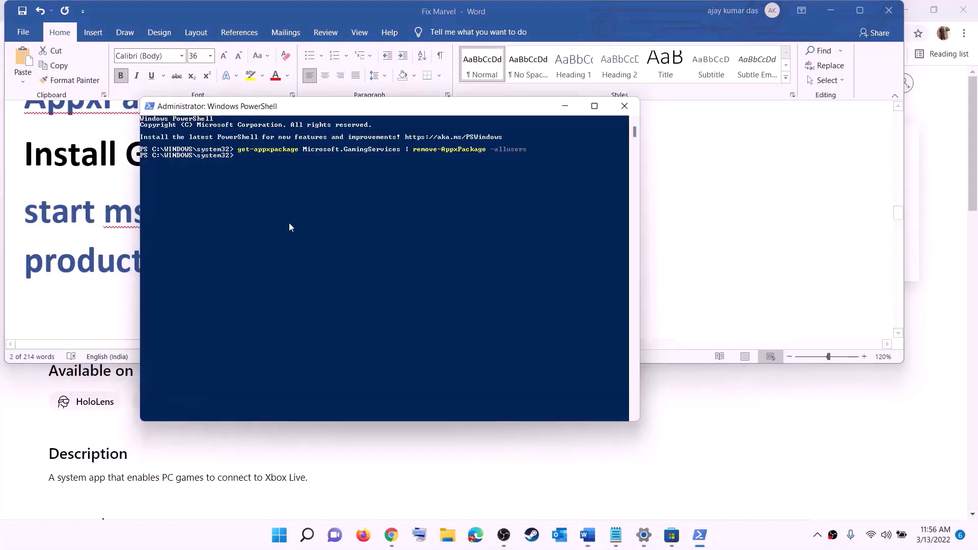
pyautogui.hotkey('ctrl', 'v')
pyautogui.press('Return')
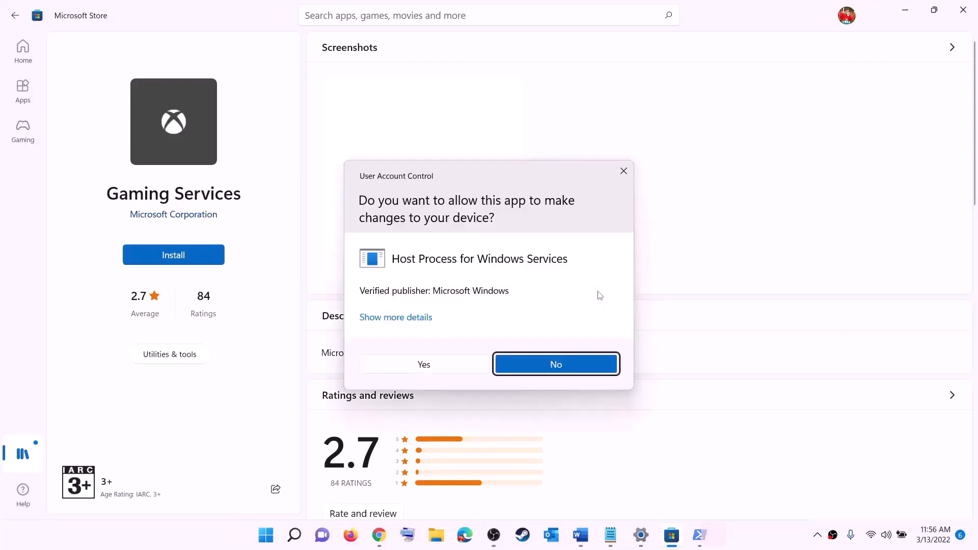
pyautogui.click(433, 369)
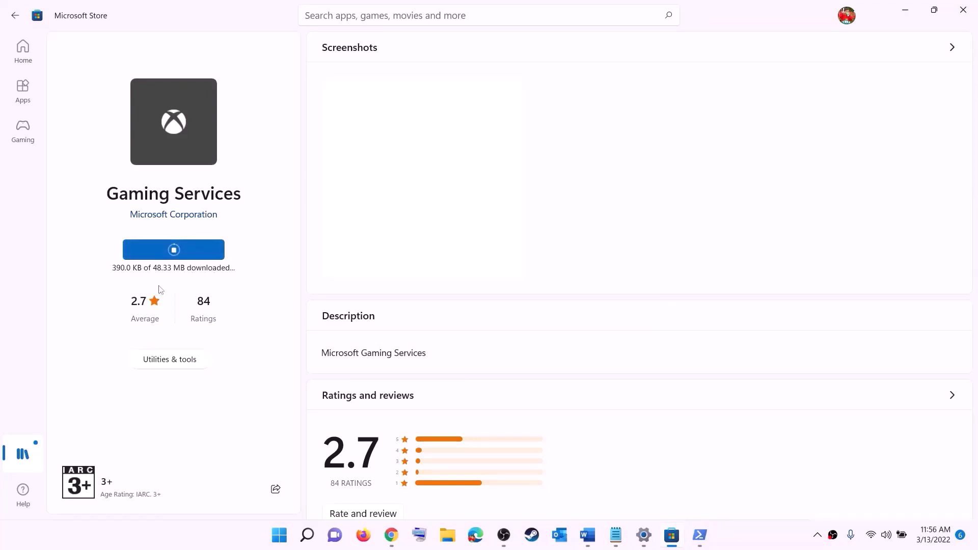
# Step: Return to the Fix Marvel guide and scroll to the IP Helper and Xbox Live services step
pyautogui.click(587, 535)
pyautogui.tripleClick(350, 257)
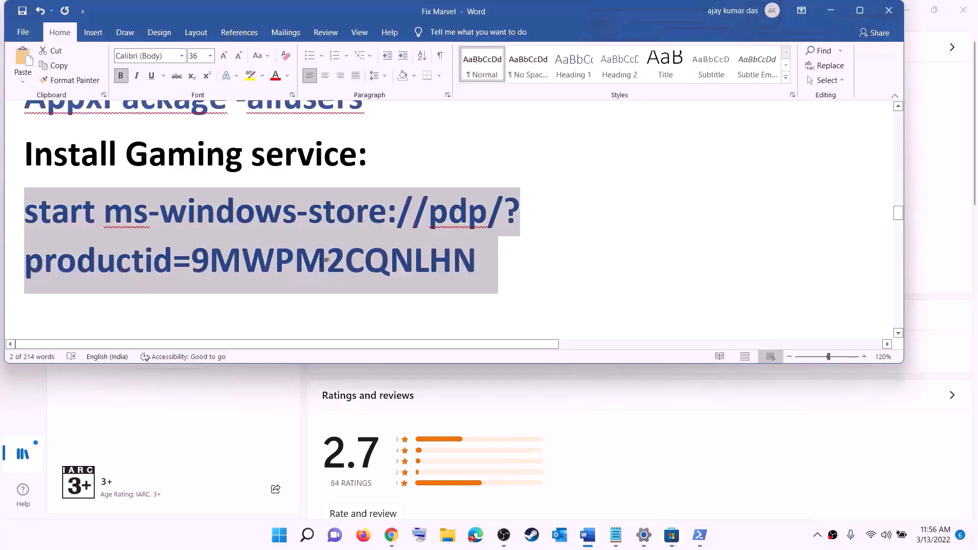
pyautogui.scroll(-3, 325, 263)
pyautogui.scroll(-3, 325, 263)
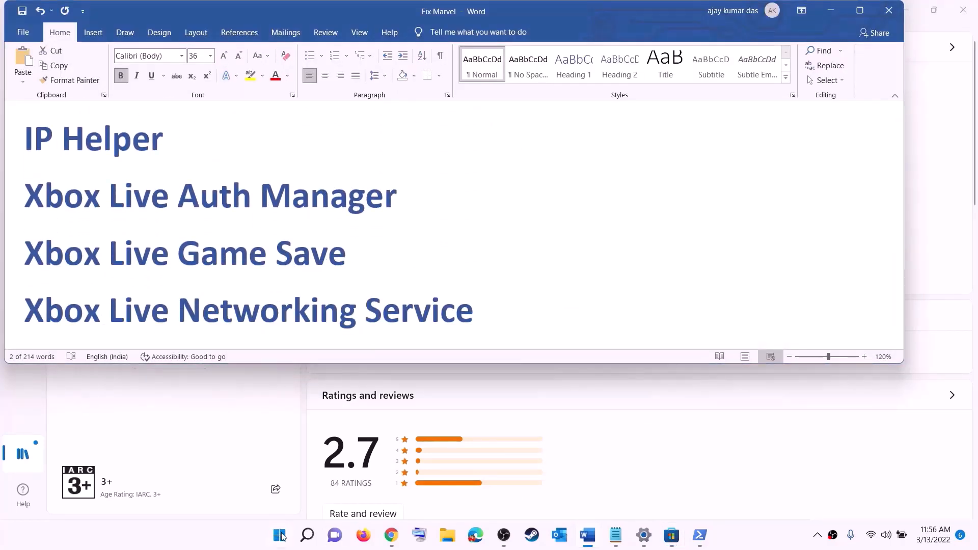
# Step: Open the Services console and select the IP Helper service
pyautogui.click(281, 537)
pyautogui.write('serv')
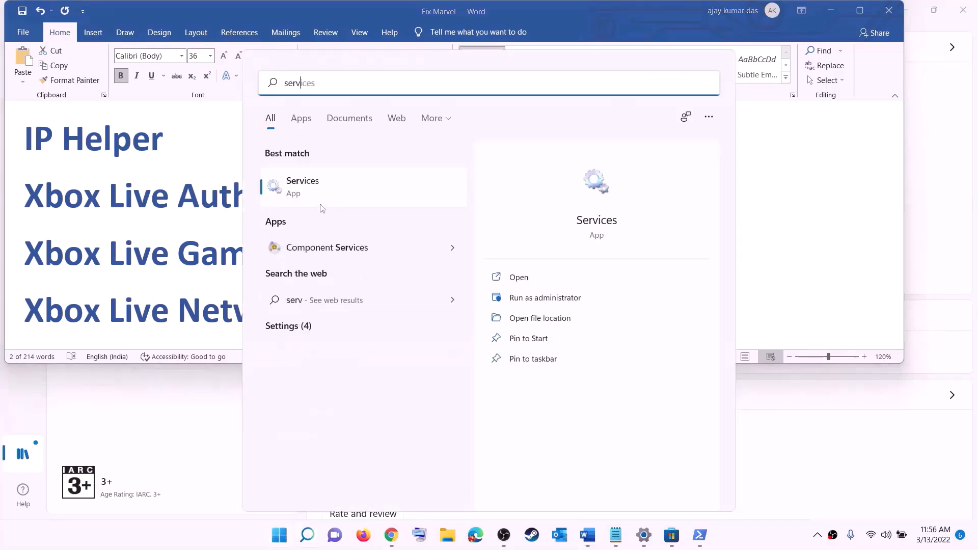
pyautogui.write('ic')
pyautogui.click(271, 191)
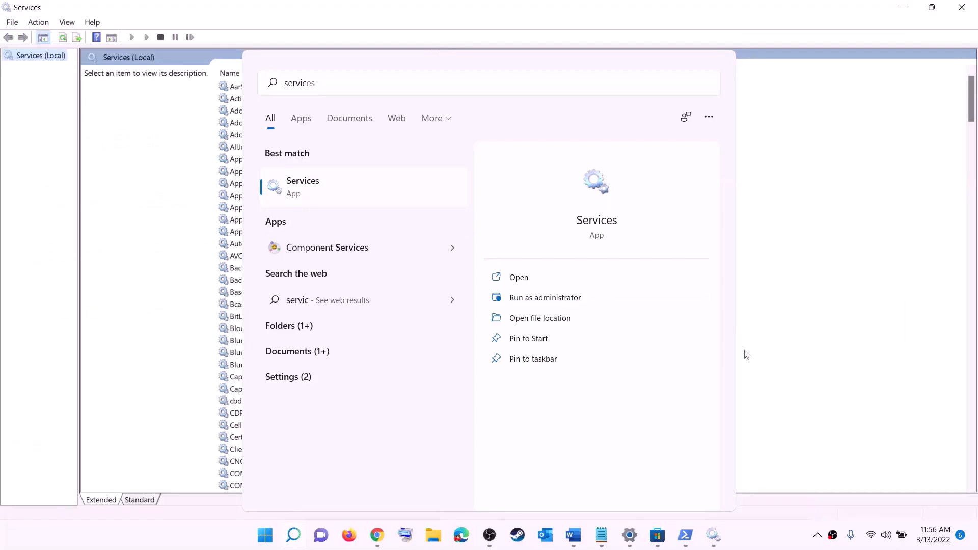
pyautogui.click(282, 305)
pyautogui.press('i')
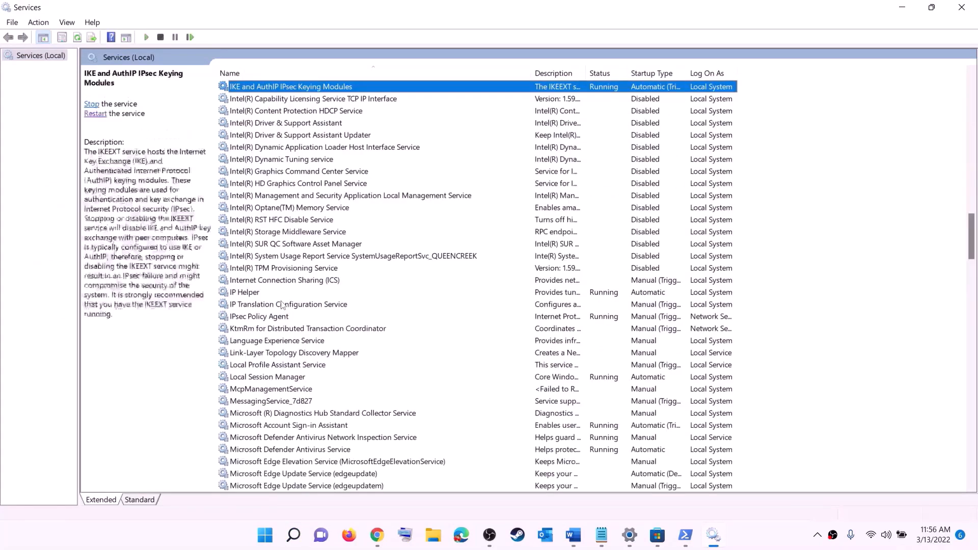
pyautogui.click(290, 294)
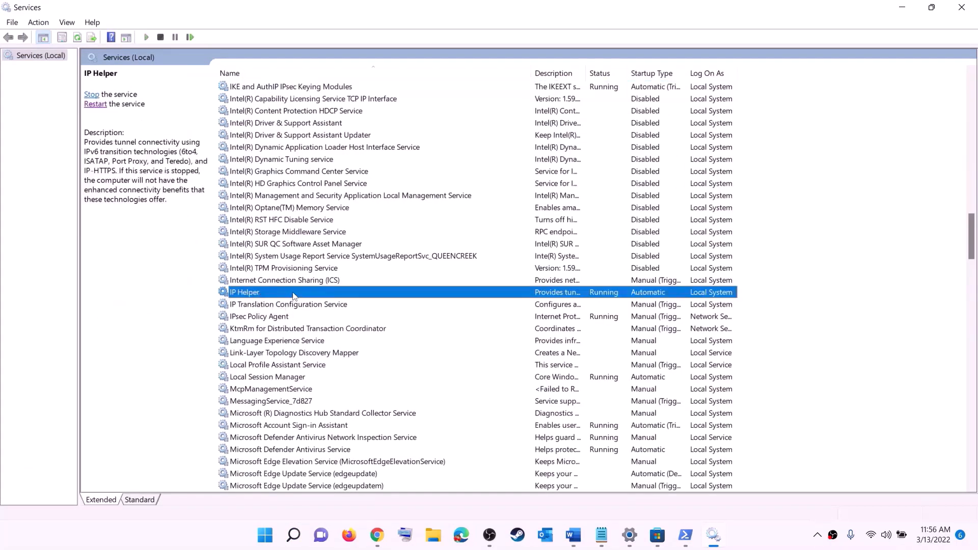
# Step: Set IP Helper's startup type to Automatic and apply it
pyautogui.doubleClick(294, 296)
pyautogui.click(448, 253)
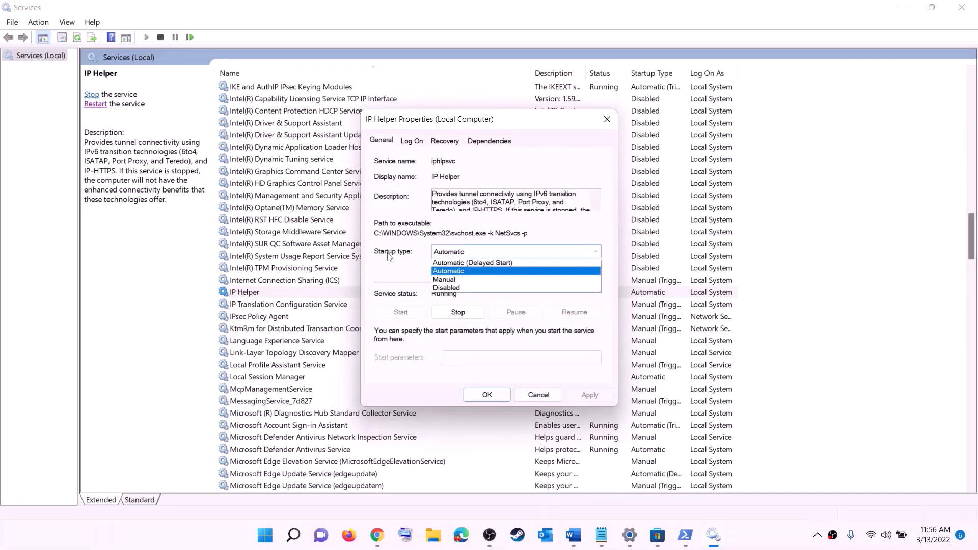
pyautogui.click(452, 272)
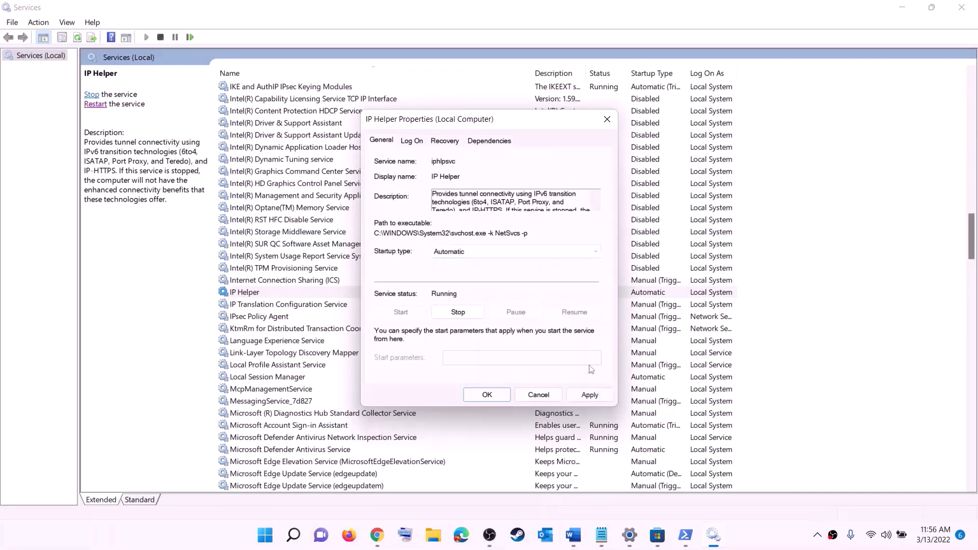
pyautogui.click(589, 396)
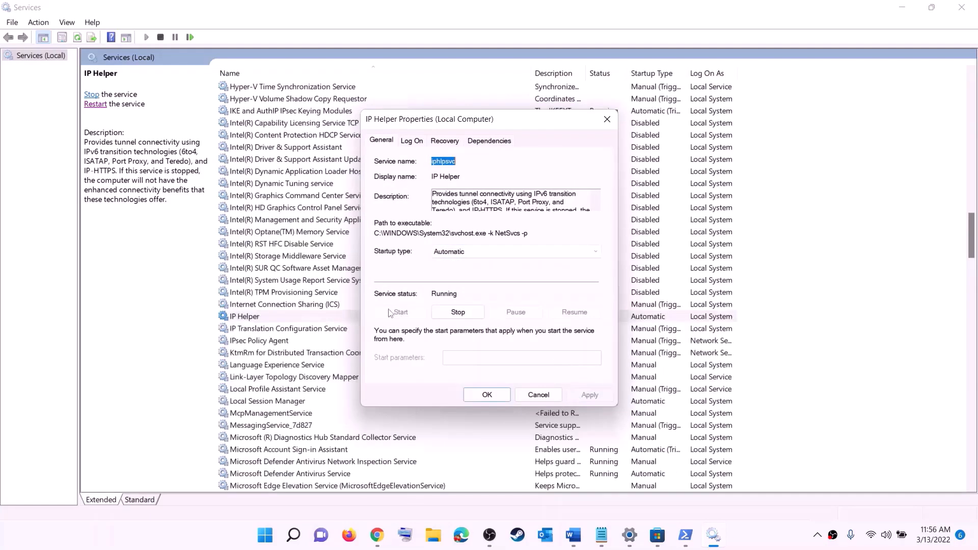
pyautogui.click(502, 395)
pyautogui.click(302, 365)
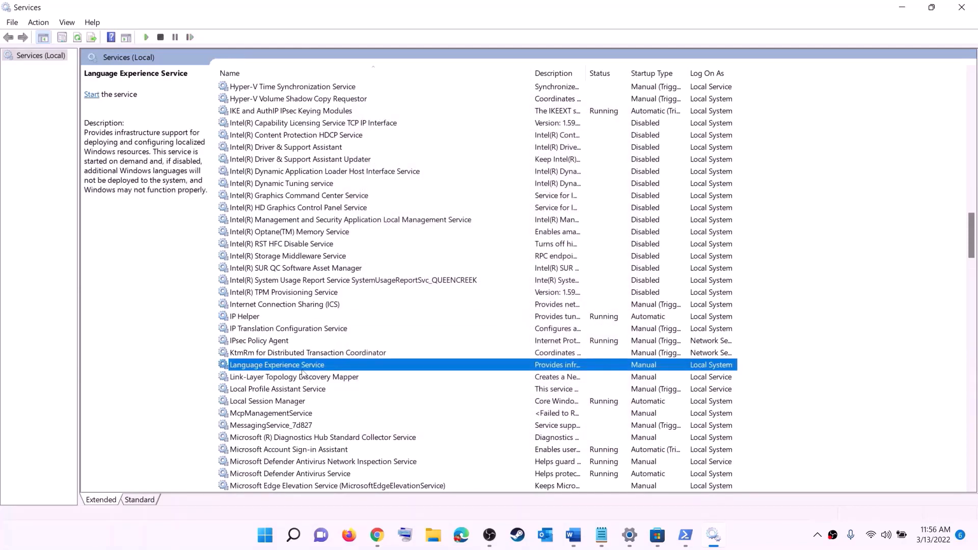
pyautogui.press('x')
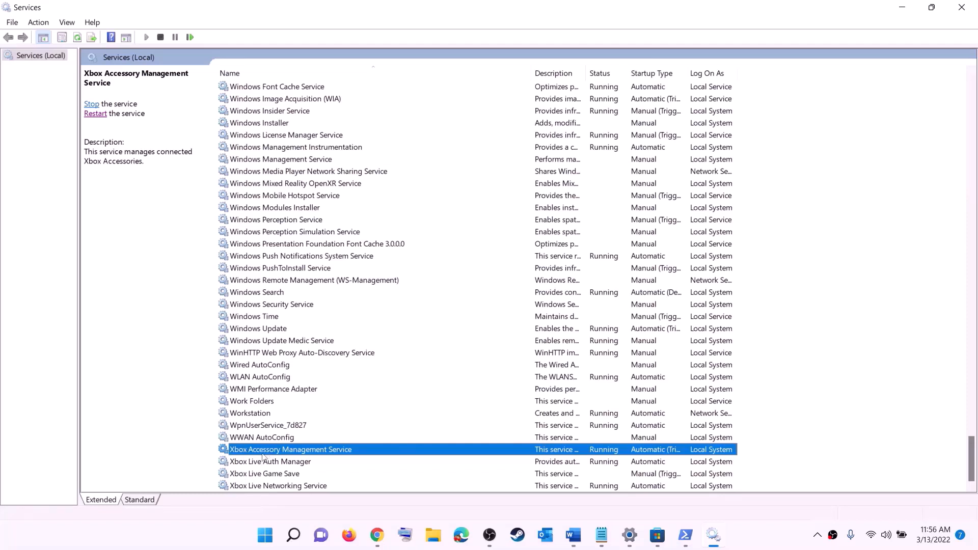
# Step: Set Xbox Accessory Management Service and Xbox Live Auth Manager to Automatic startup
pyautogui.doubleClick(270, 450)
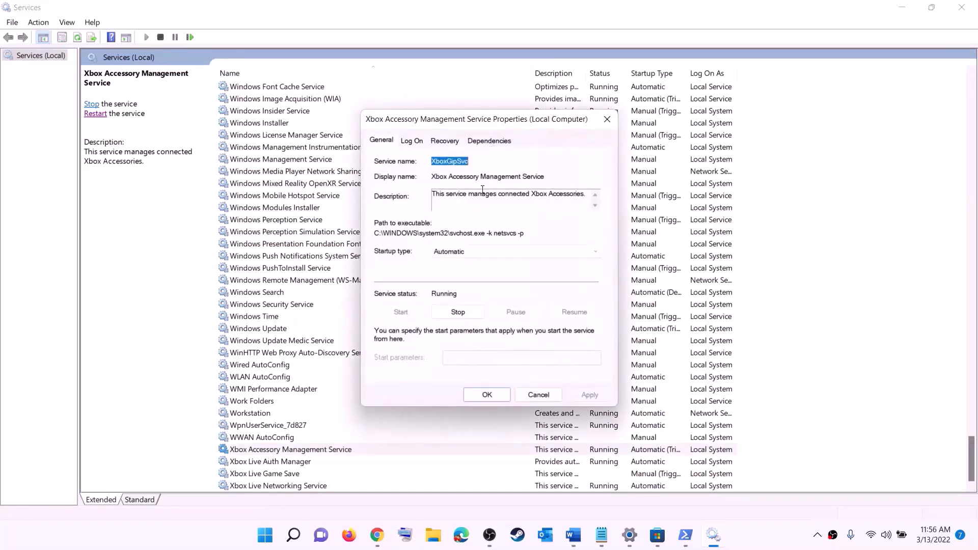
pyautogui.click(468, 255)
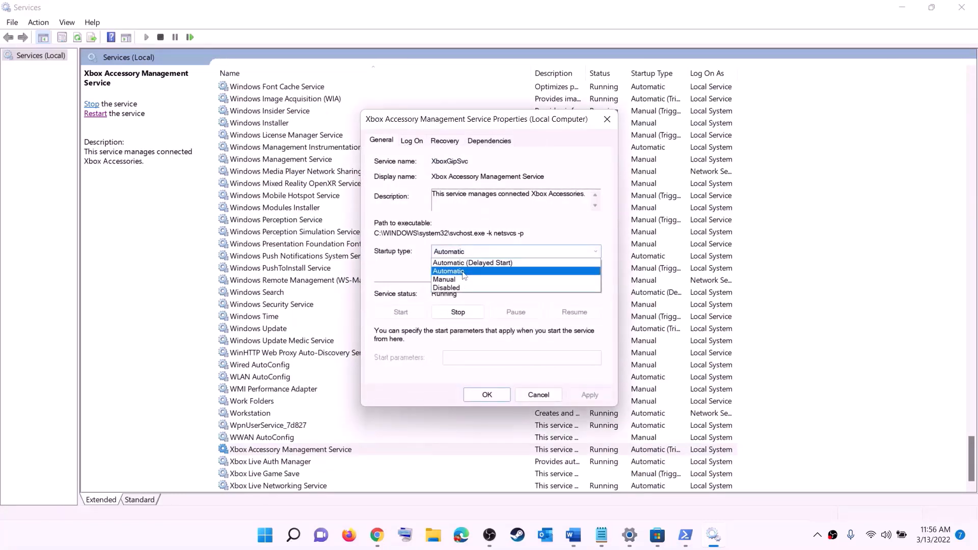
pyautogui.click(467, 271)
pyautogui.click(581, 397)
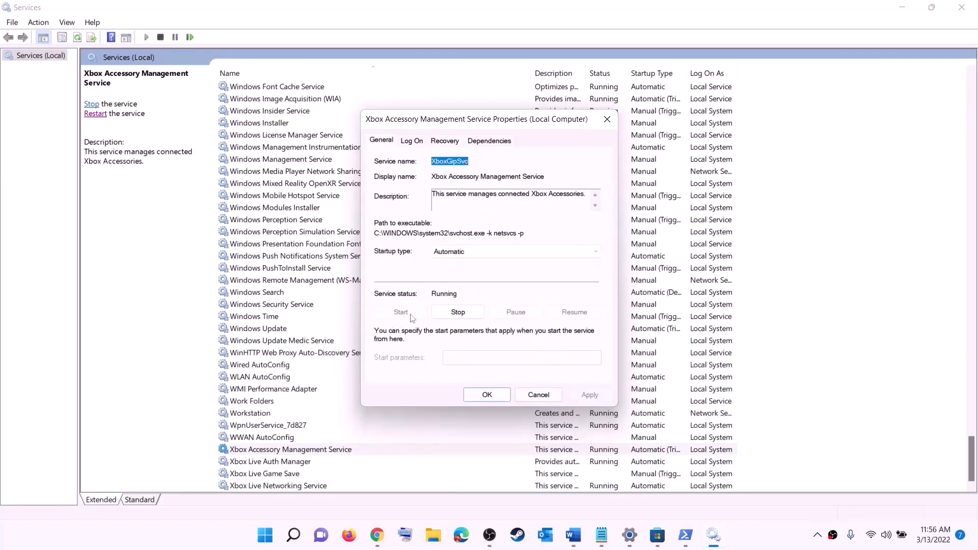
pyautogui.click(490, 398)
pyautogui.doubleClick(270, 462)
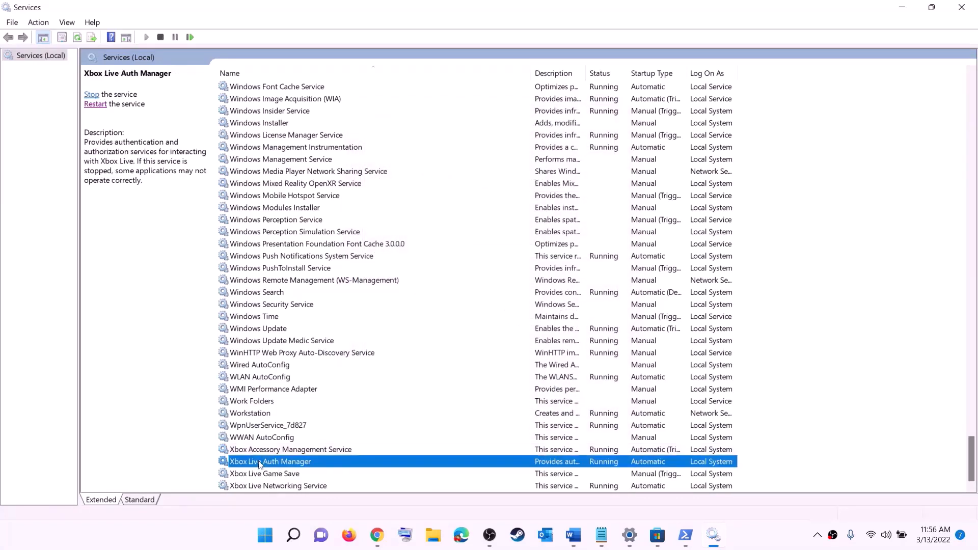
pyautogui.click(484, 270)
pyautogui.click(492, 288)
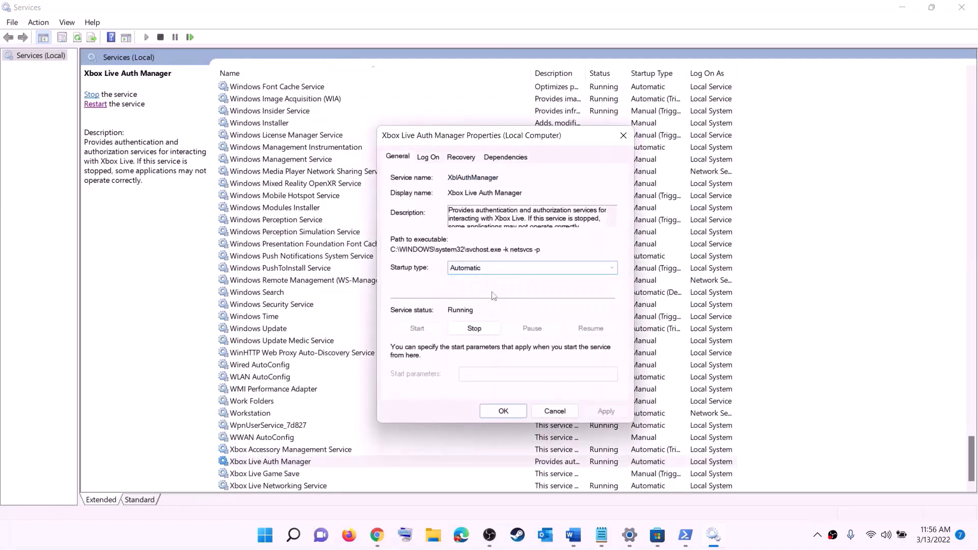
pyautogui.click(606, 411)
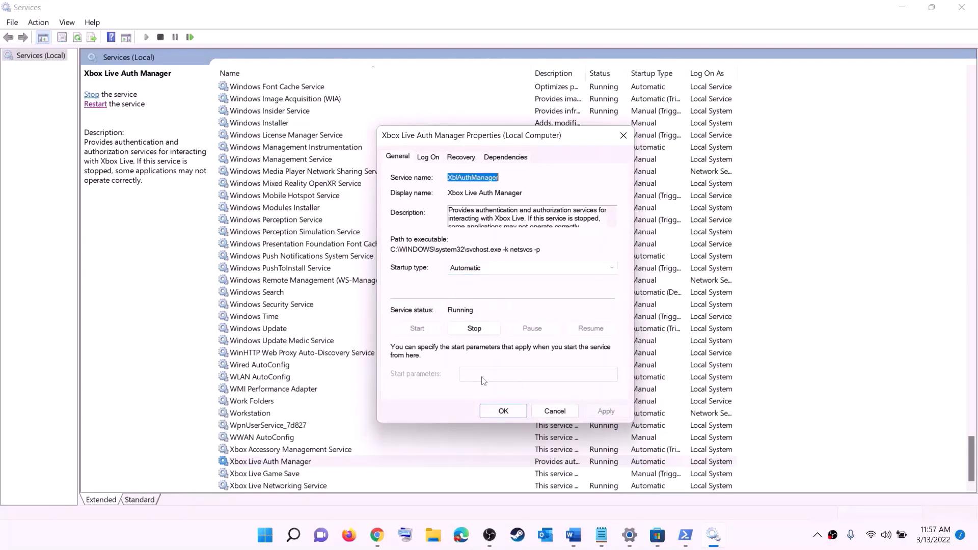
pyautogui.click(506, 410)
# Step: Set Xbox Live Game Save (and start it) and Xbox Live Networking Service to Automatic
pyautogui.doubleClick(270, 474)
pyautogui.click(487, 256)
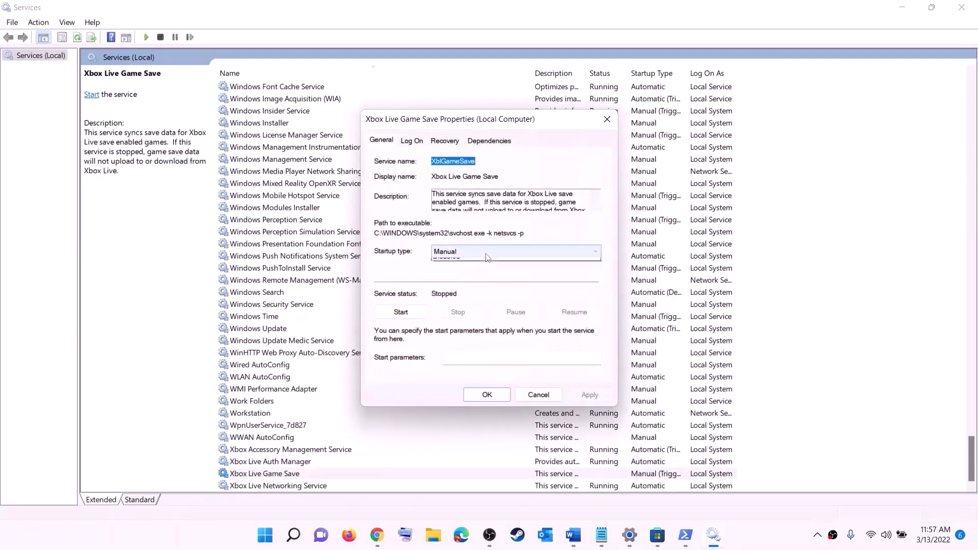
pyautogui.click(458, 270)
pyautogui.click(590, 394)
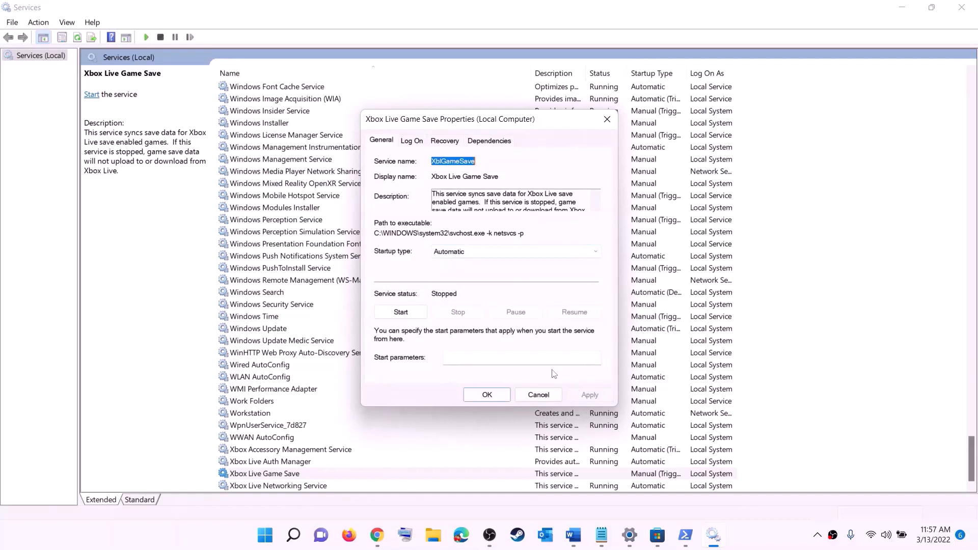
pyautogui.click(405, 312)
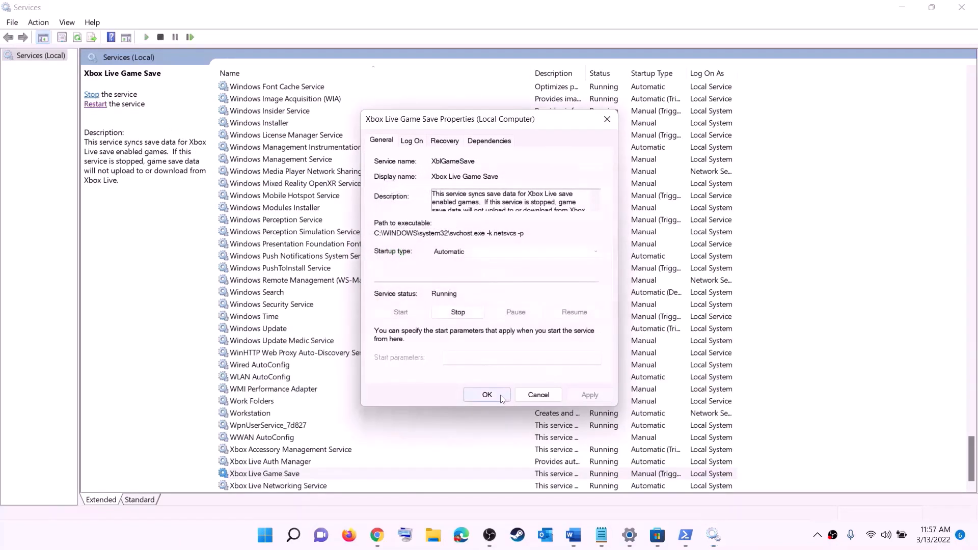
pyautogui.click(487, 395)
pyautogui.doubleClick(286, 485)
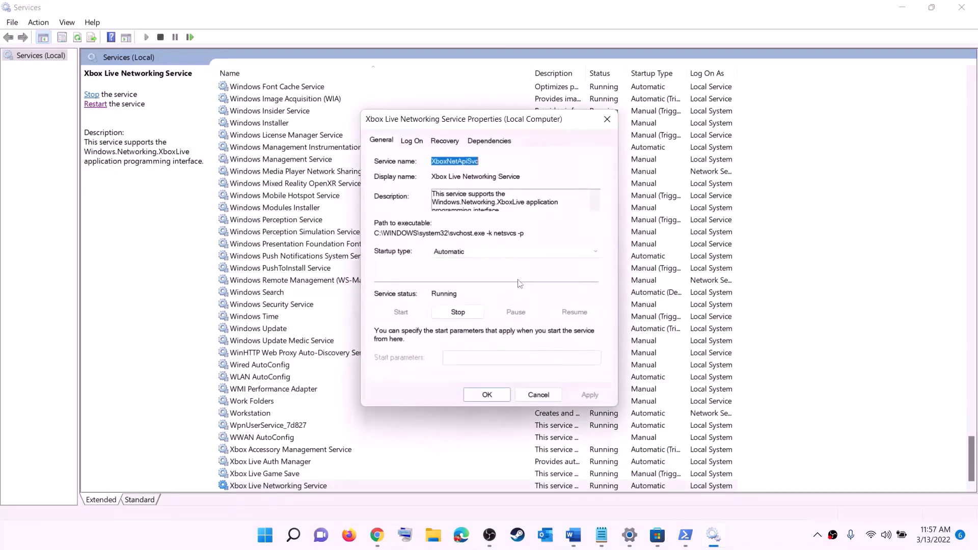
pyautogui.click(473, 253)
pyautogui.click(462, 272)
pyautogui.click(589, 395)
pyautogui.click(475, 396)
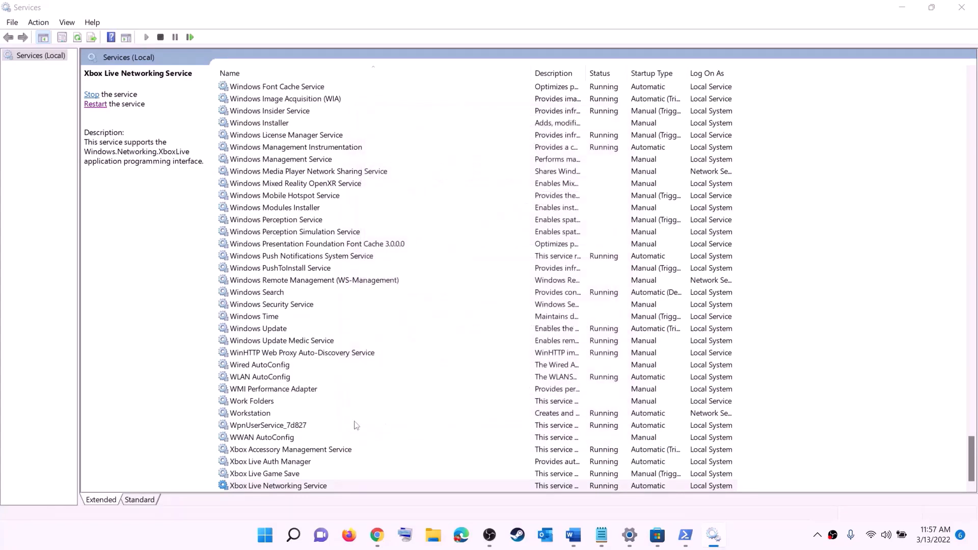
# Step: Set Windows Update's startup type to Automatic (Delayed Start)
pyautogui.click(286, 328)
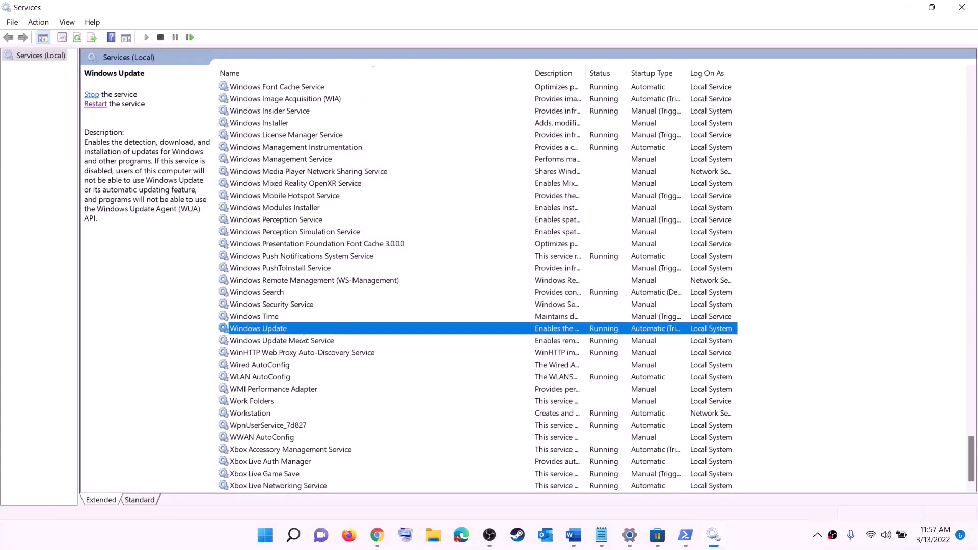
pyautogui.doubleClick(455, 332)
pyautogui.click(473, 255)
pyautogui.click(464, 271)
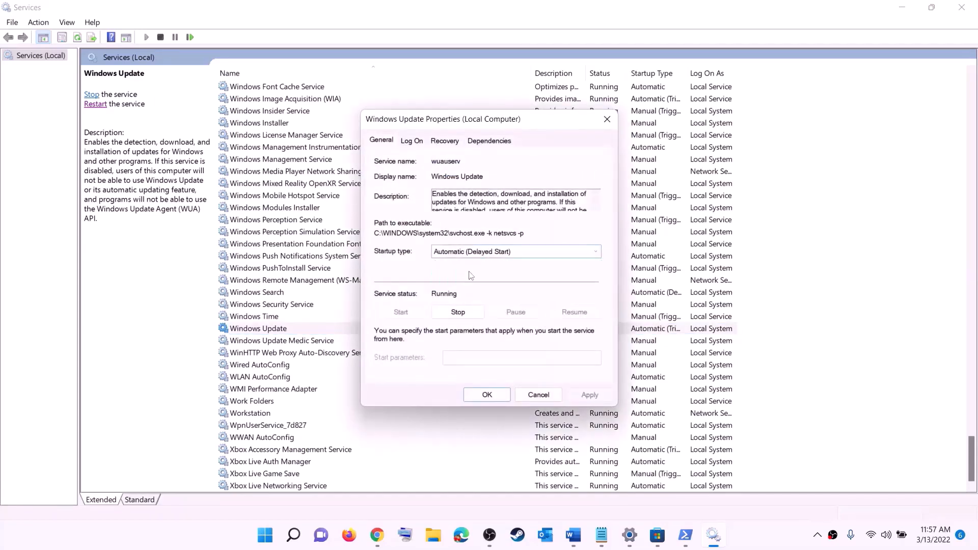
pyautogui.click(589, 395)
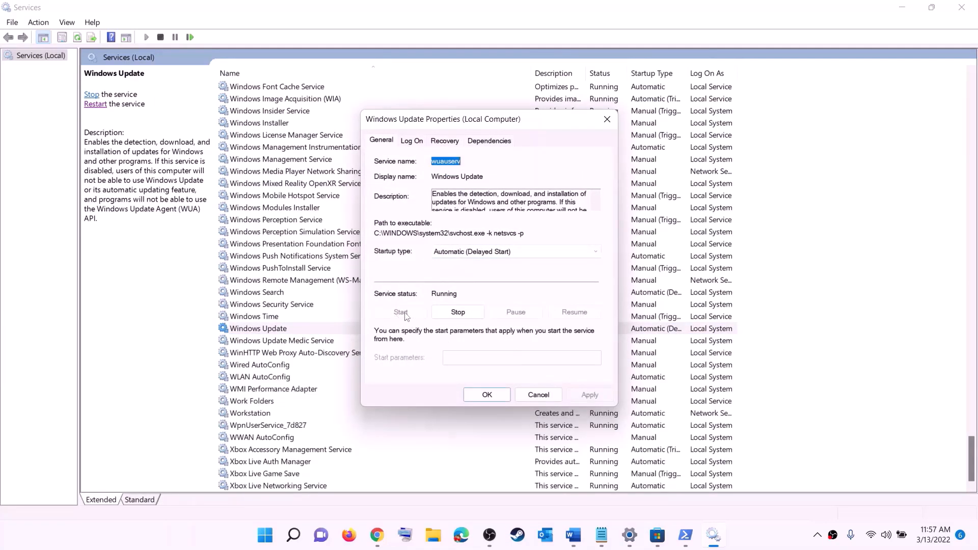
pyautogui.click(487, 395)
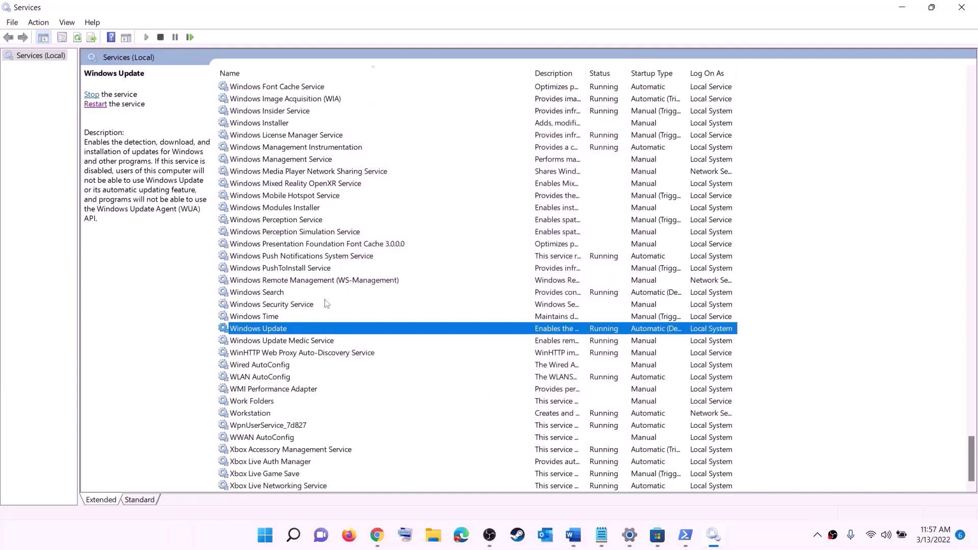
pyautogui.click(324, 281)
# Step: Stop both Gaming Services entries
pyautogui.press('g')
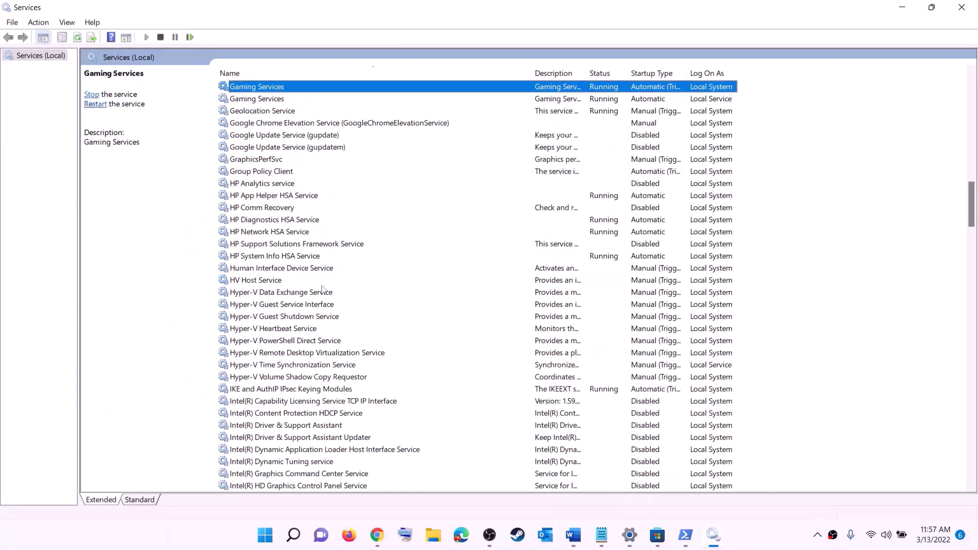
pyautogui.scroll(4, 663, 265)
pyautogui.click(611, 245)
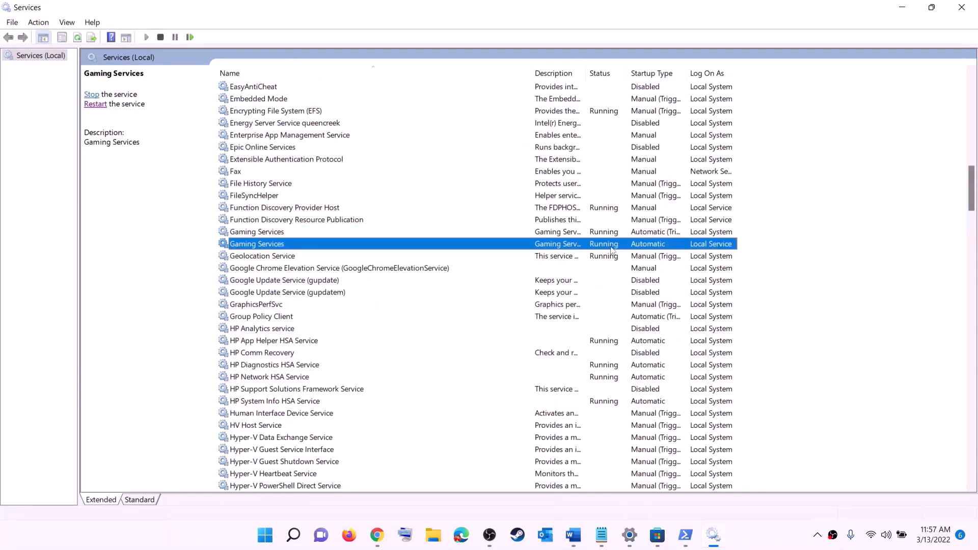
pyautogui.click(611, 236)
pyautogui.click(611, 245)
pyautogui.click(610, 236)
pyautogui.rightClick(604, 237)
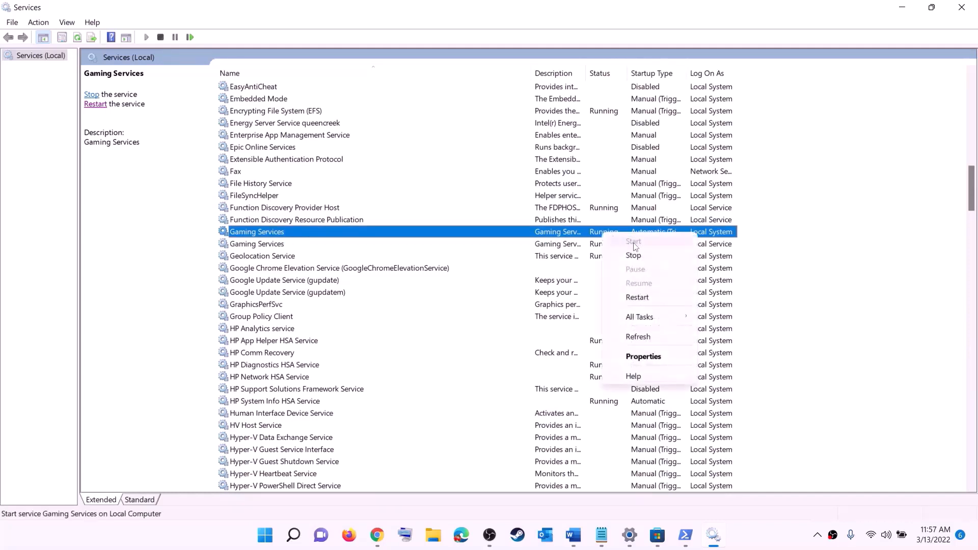
pyautogui.click(563, 248)
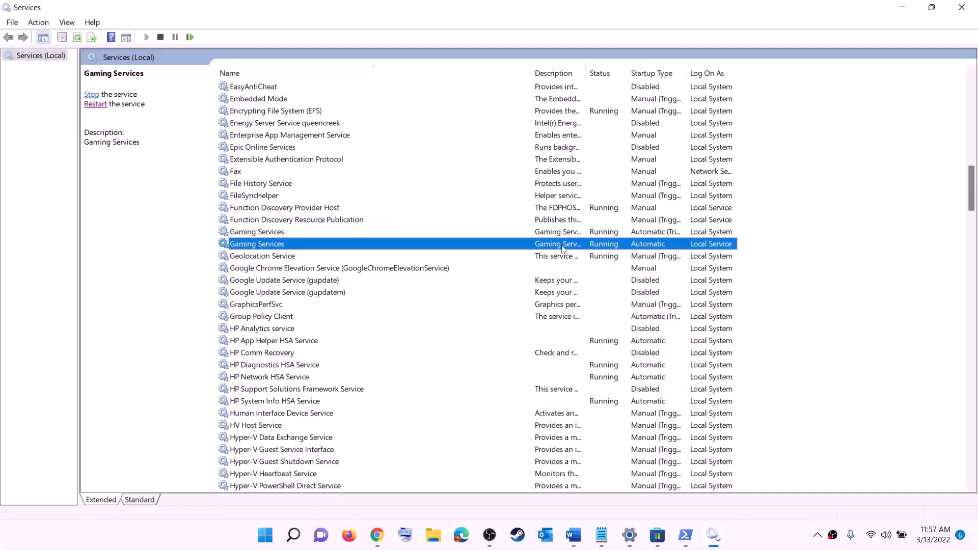
pyautogui.rightClick(598, 240)
pyautogui.click(620, 256)
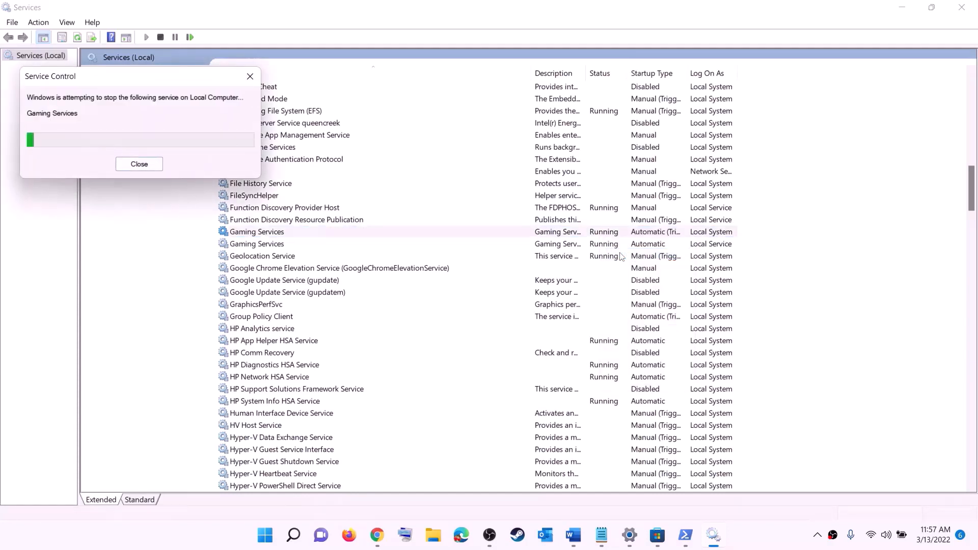
pyautogui.click(604, 250)
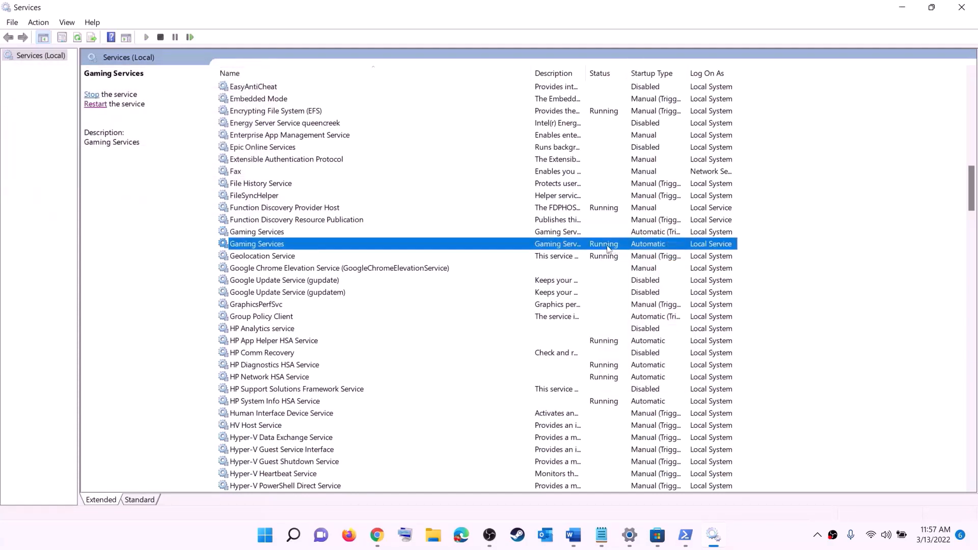
pyautogui.rightClick(608, 249)
pyautogui.click(635, 267)
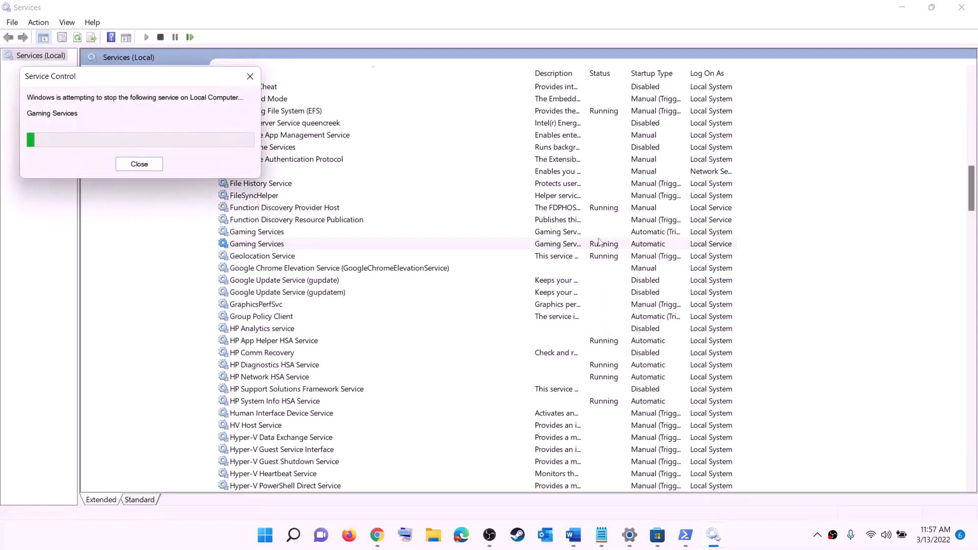
# Step: Start both Gaming Services entries again
pyautogui.click(577, 233)
pyautogui.rightClick(578, 234)
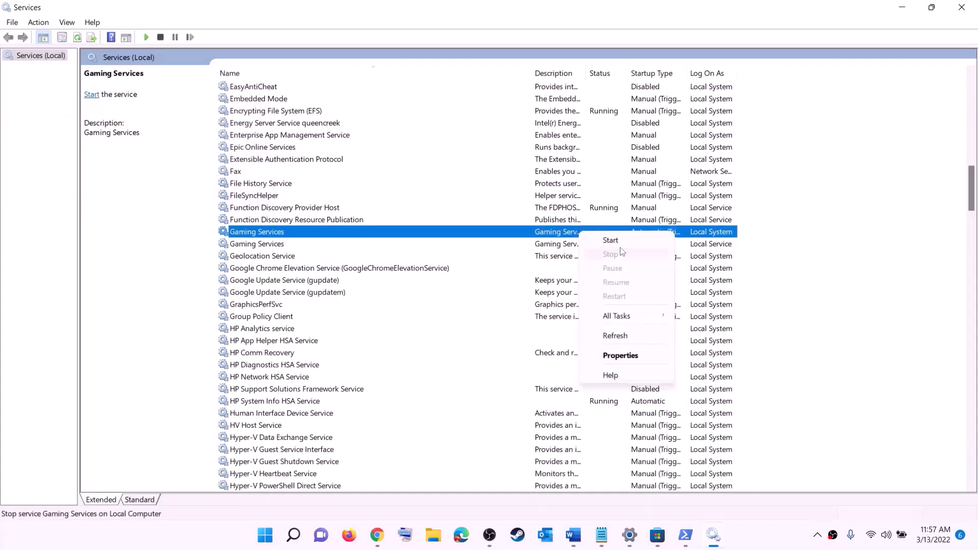
pyautogui.click(611, 241)
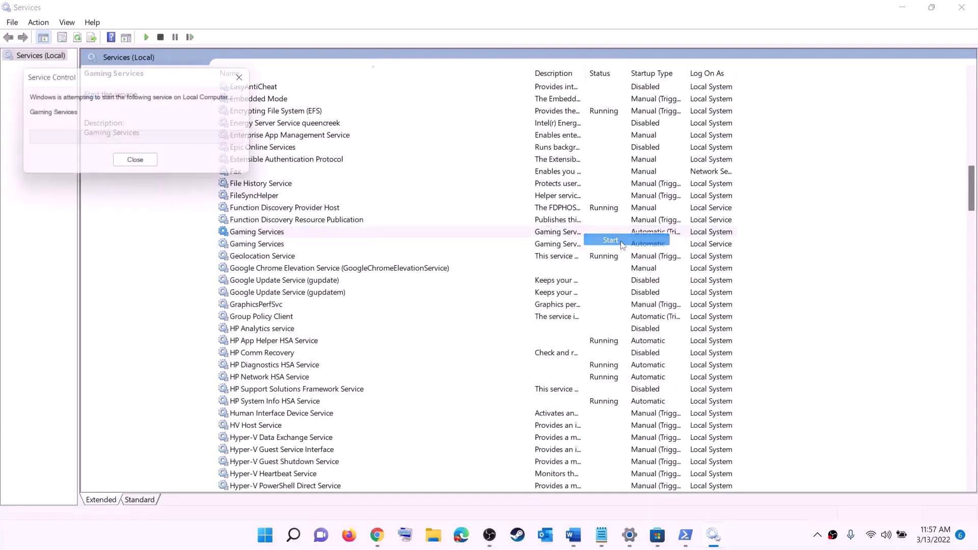
pyautogui.click(576, 247)
pyautogui.rightClick(577, 247)
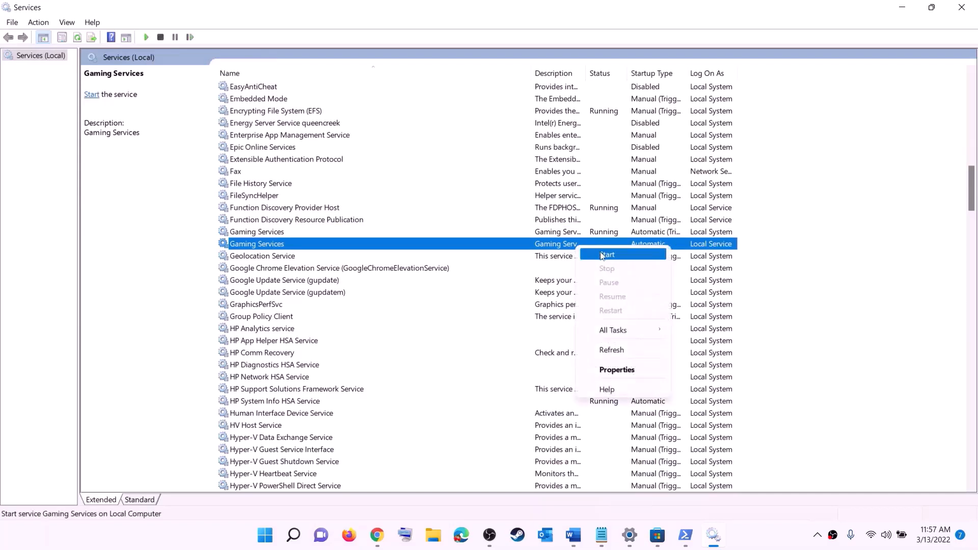
pyautogui.click(607, 255)
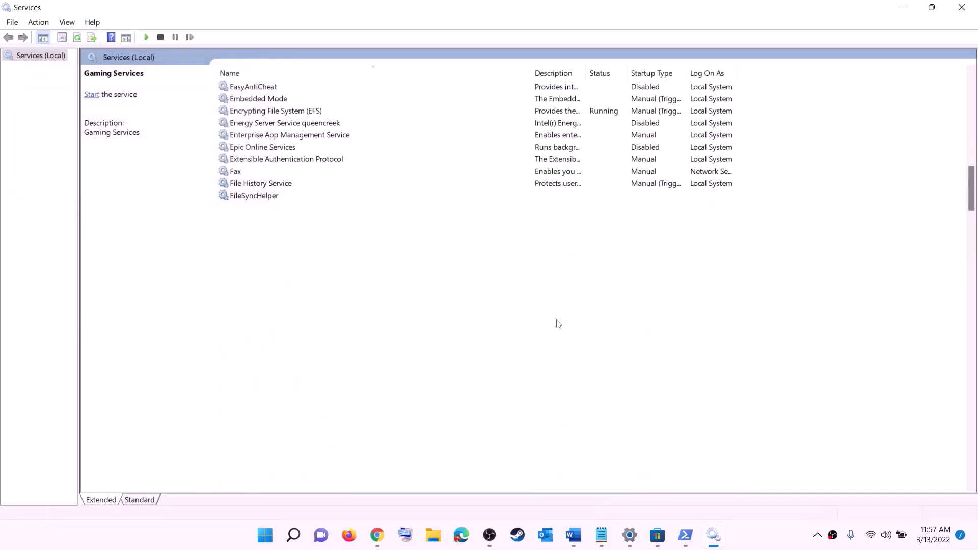
pyautogui.click(555, 316)
# Step: Keep Microsoft Store Install Service's startup type on Automatic and apply it
pyautogui.press('m')
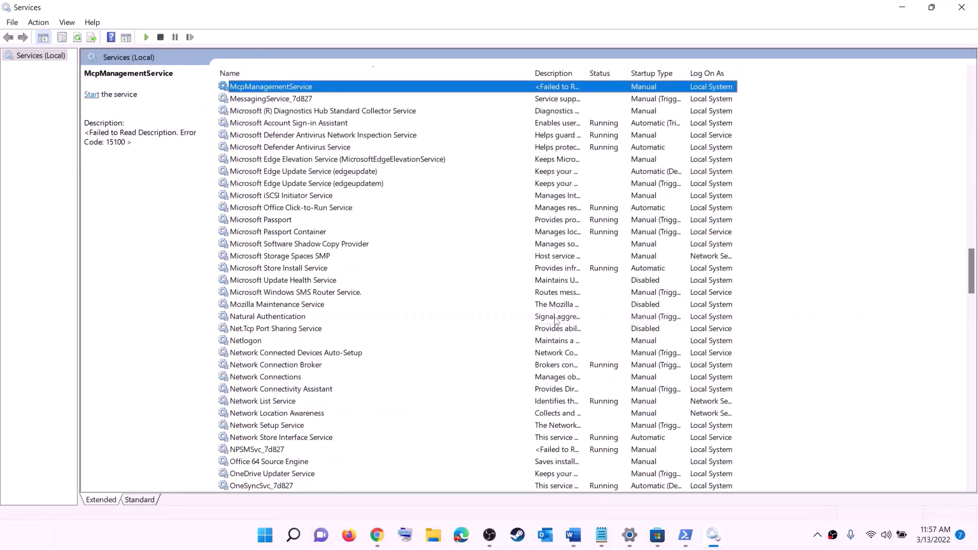
pyautogui.click(378, 270)
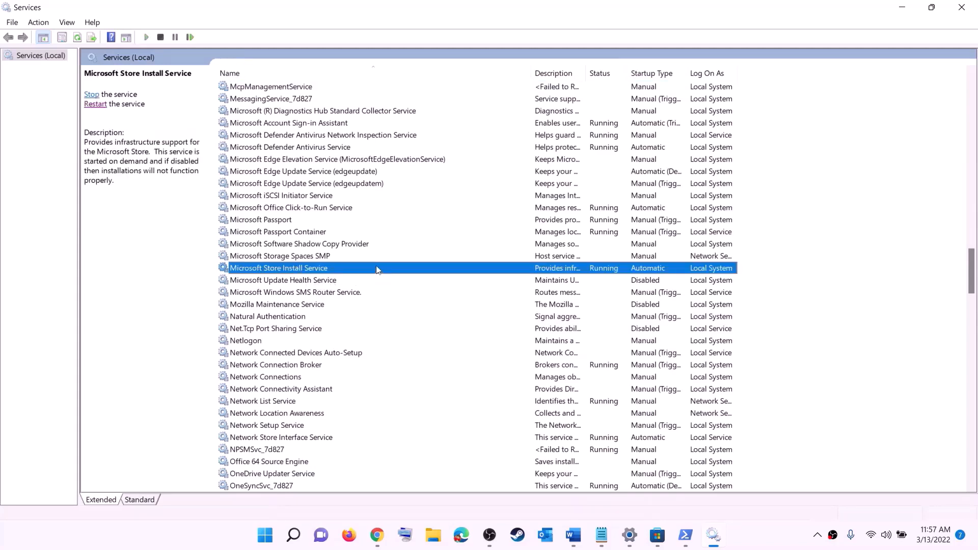
pyautogui.doubleClick(377, 268)
pyautogui.click(489, 251)
pyautogui.click(458, 260)
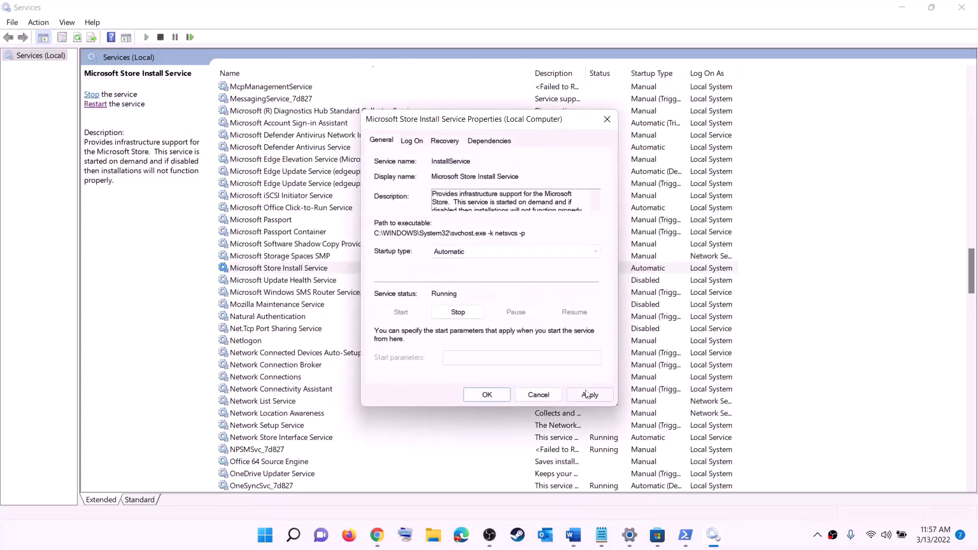
pyautogui.click(586, 395)
pyautogui.click(487, 395)
pyautogui.click(322, 233)
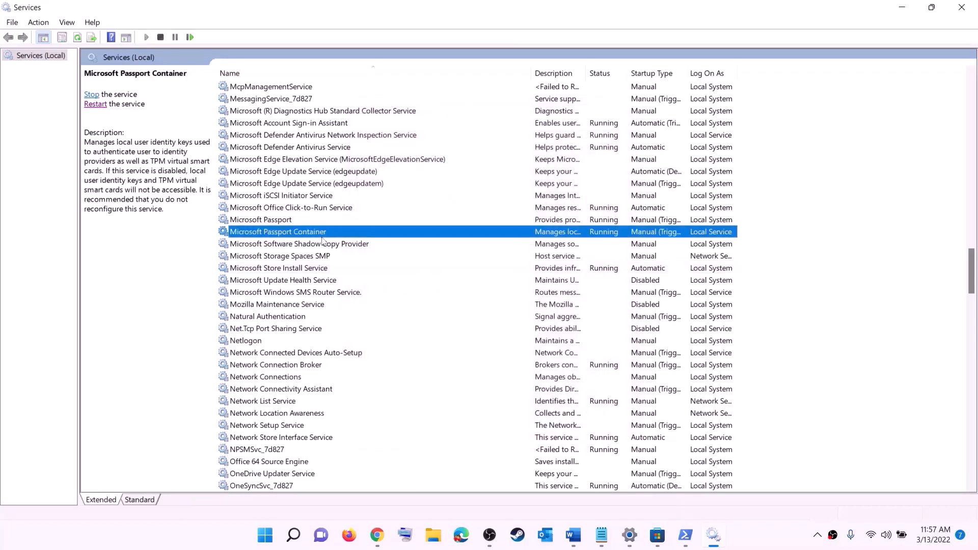
# Step: Set Background Intelligent Transfer Service to Automatic startup and close Services
pyautogui.press('b')
pyautogui.scroll(4, 340, 171)
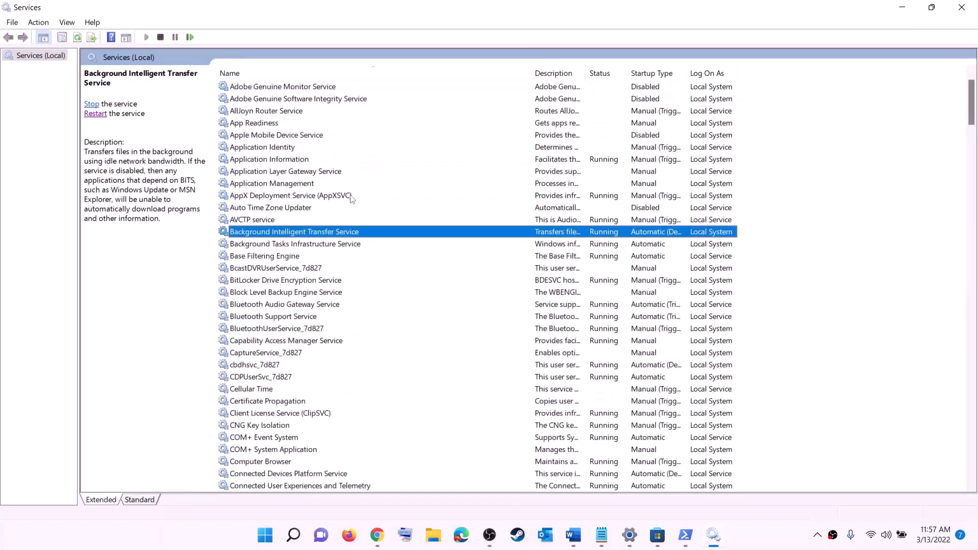
pyautogui.doubleClick(356, 234)
pyautogui.click(494, 252)
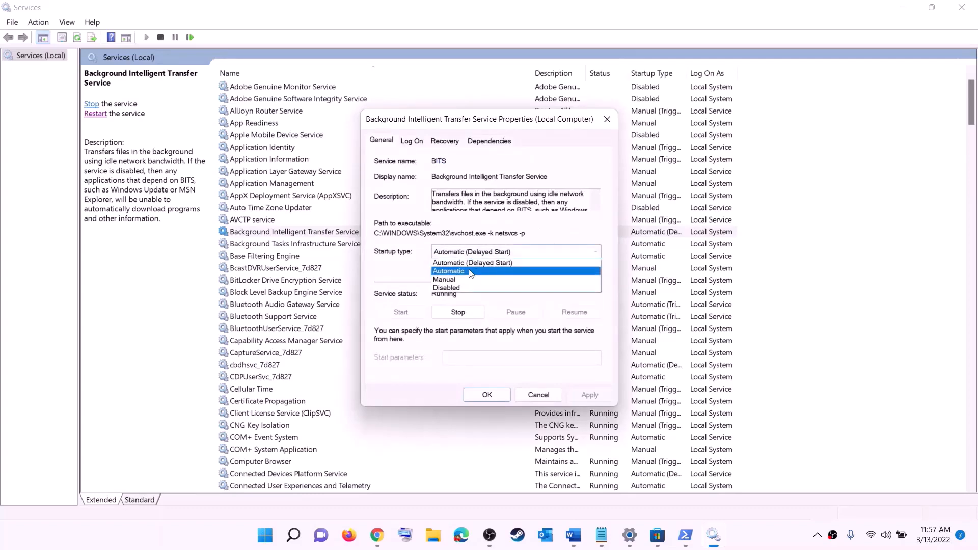
pyautogui.click(470, 272)
pyautogui.click(589, 394)
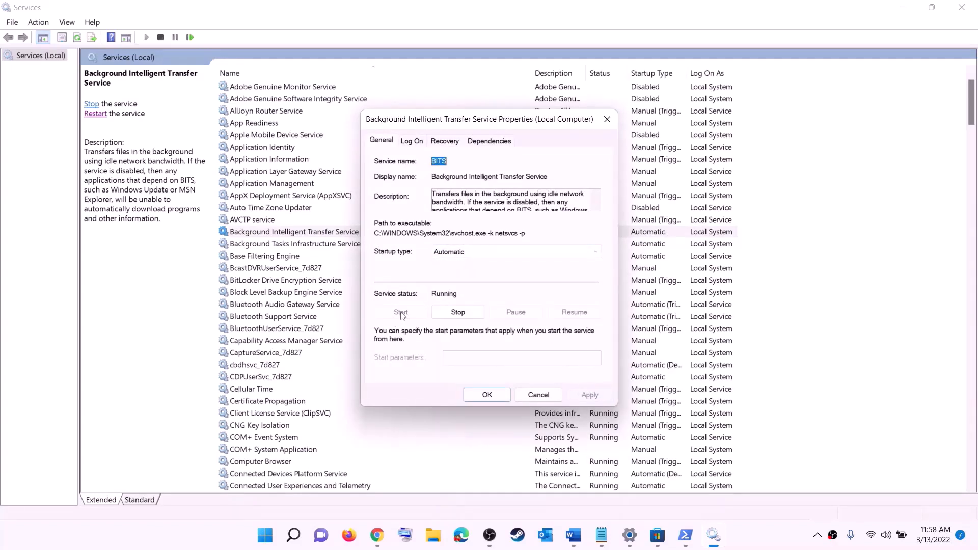
pyautogui.click(487, 396)
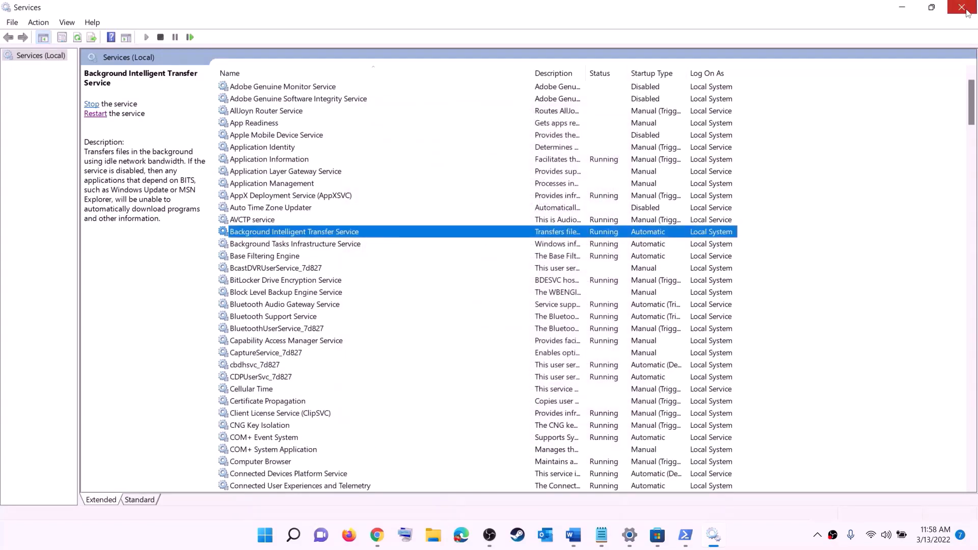
pyautogui.click(962, 7)
# Step: Review the pending 2022-03 Cumulative Update (KB5011493) on the Windows Update settings page
pyautogui.scroll(-10, 356, 296)
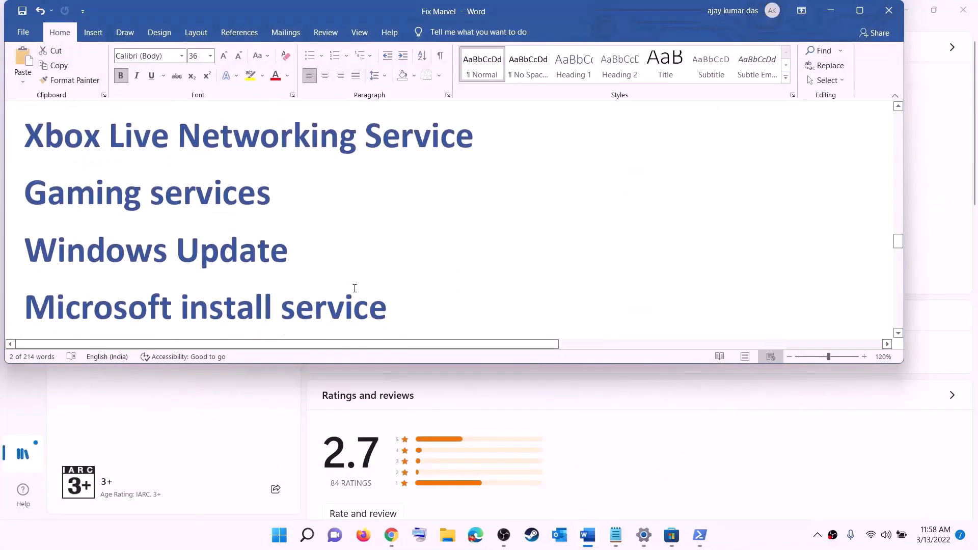
pyautogui.moveTo(147, 236); pyautogui.dragTo(480, 223)
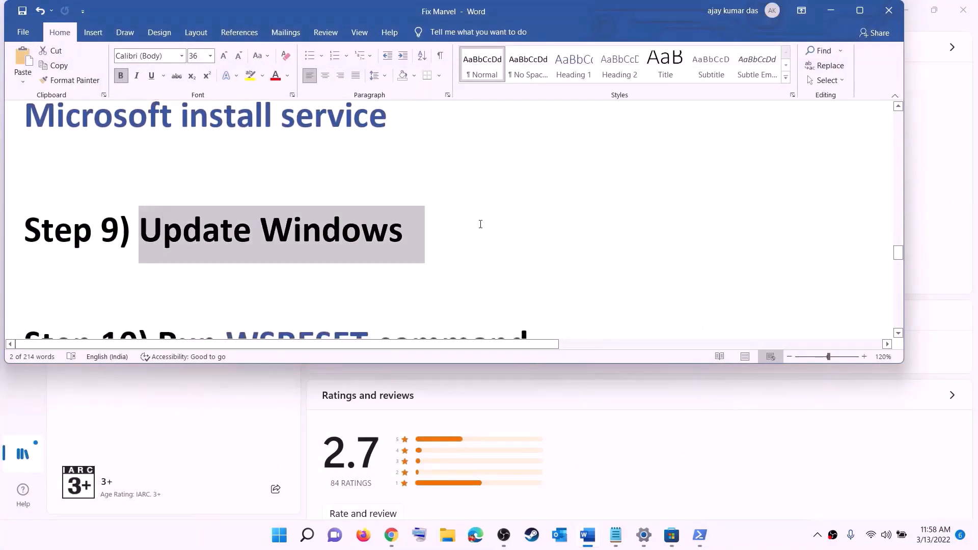
pyautogui.press('super')
pyautogui.click(459, 217)
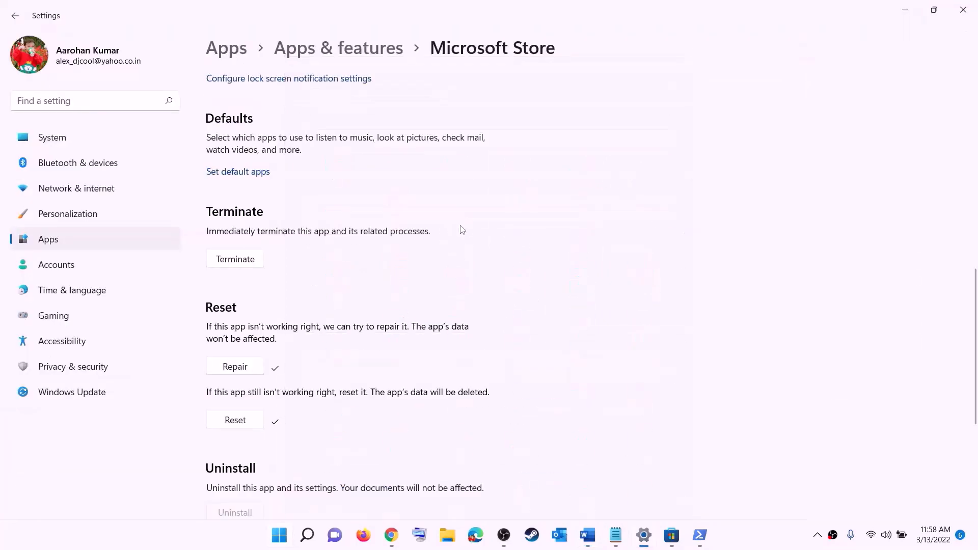
pyautogui.click(74, 392)
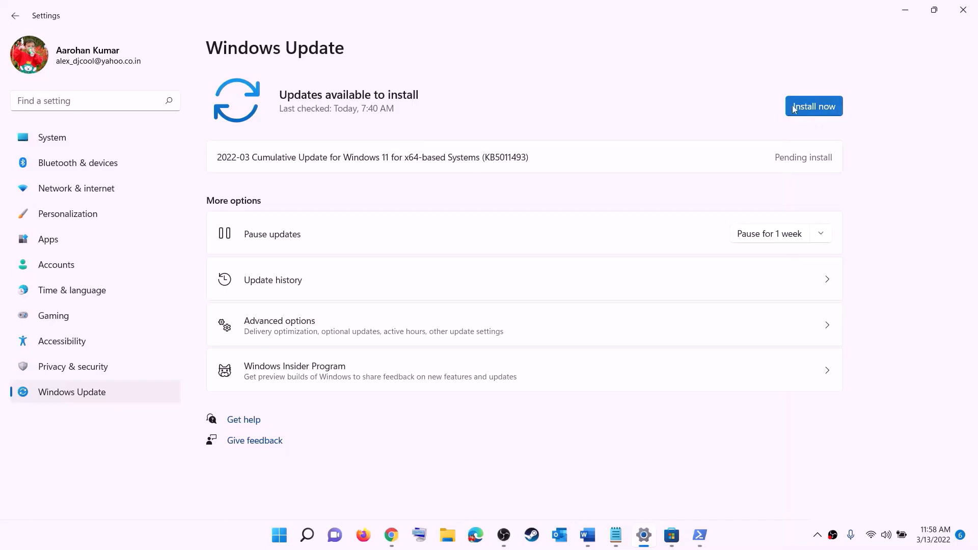
# Step: Check the Start power options without restarting, then scroll the Fix Marvel notes to Step 10
pyautogui.click(281, 535)
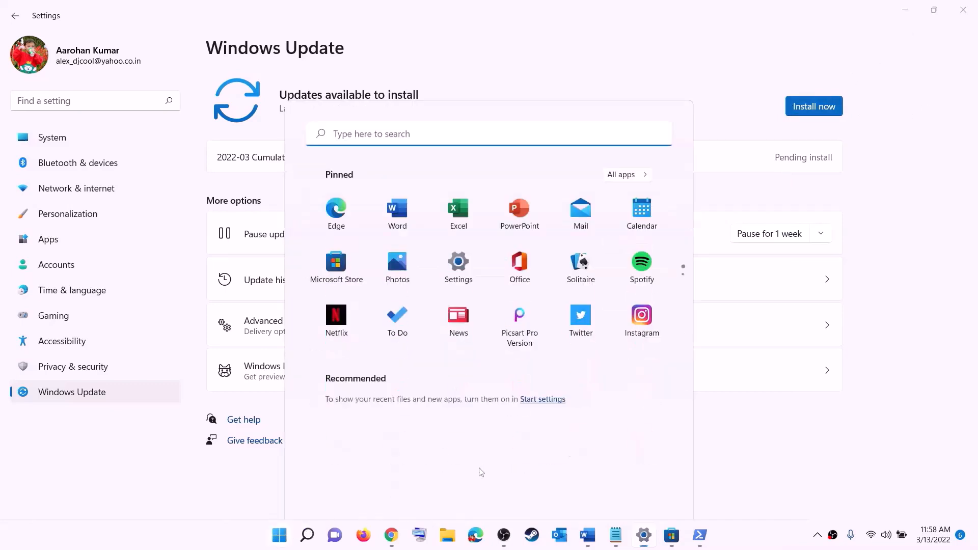
pyautogui.click(647, 491)
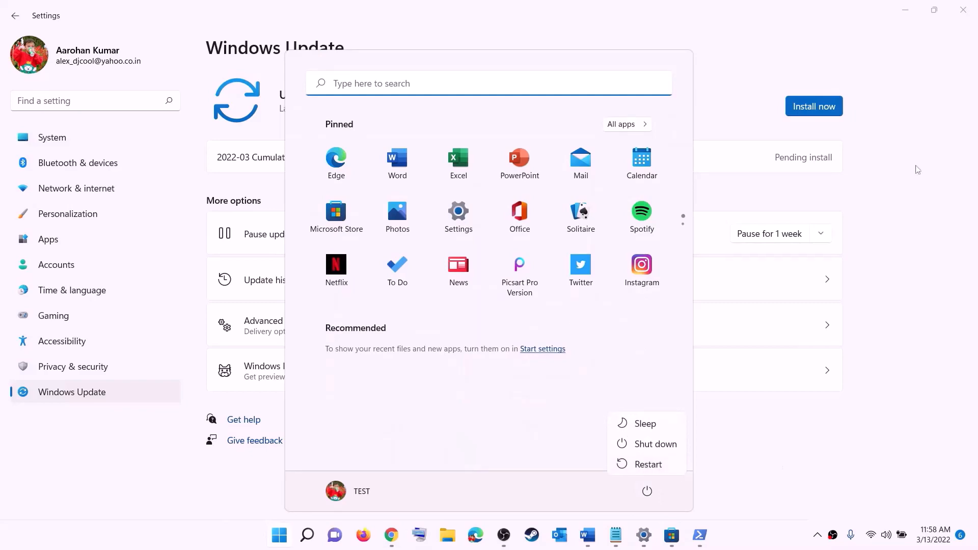
pyautogui.click(918, 16)
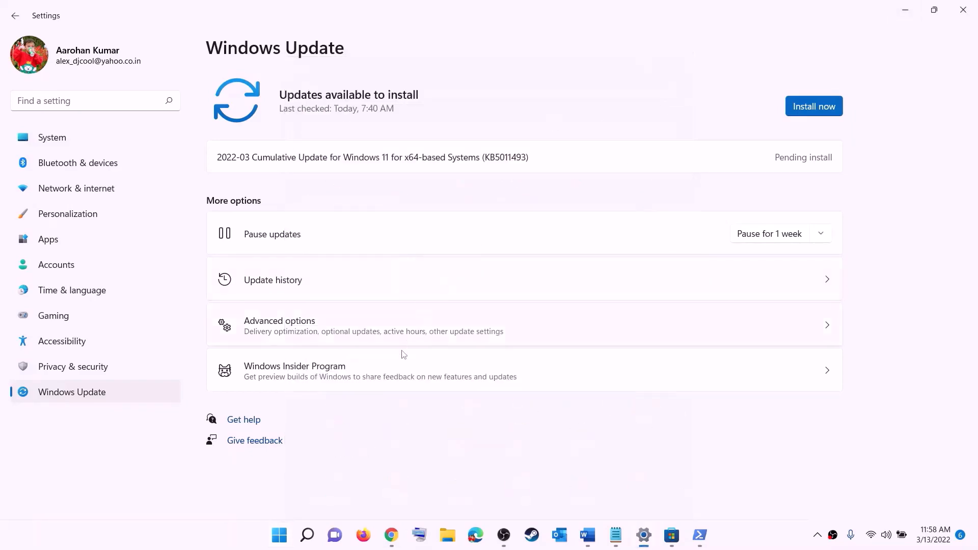
pyautogui.click(586, 541)
pyautogui.scroll(-3, 305, 259)
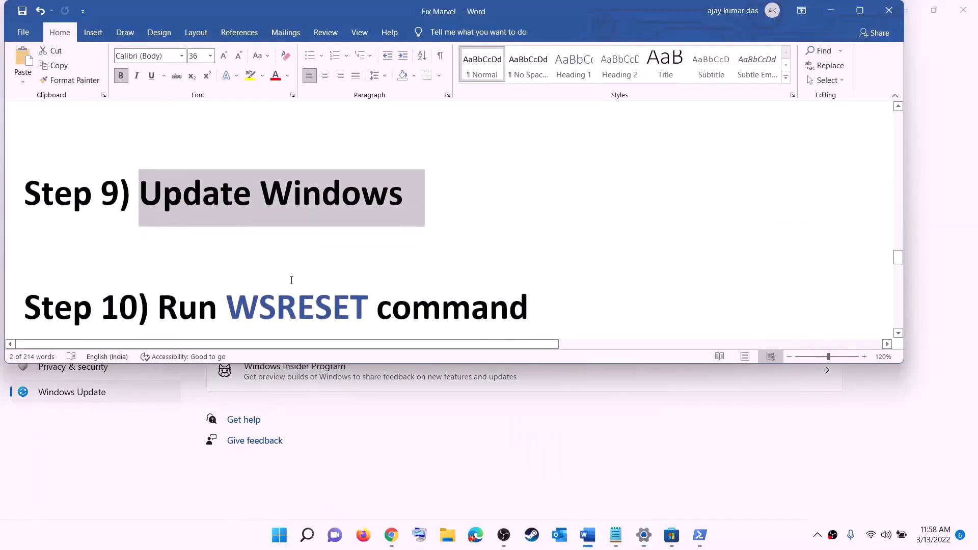
# Step: Copy WSRESET from the notes and run it from Start search to reset the Store cache
pyautogui.doubleClick(297, 237)
pyautogui.hotkey('ctrl', 'c')
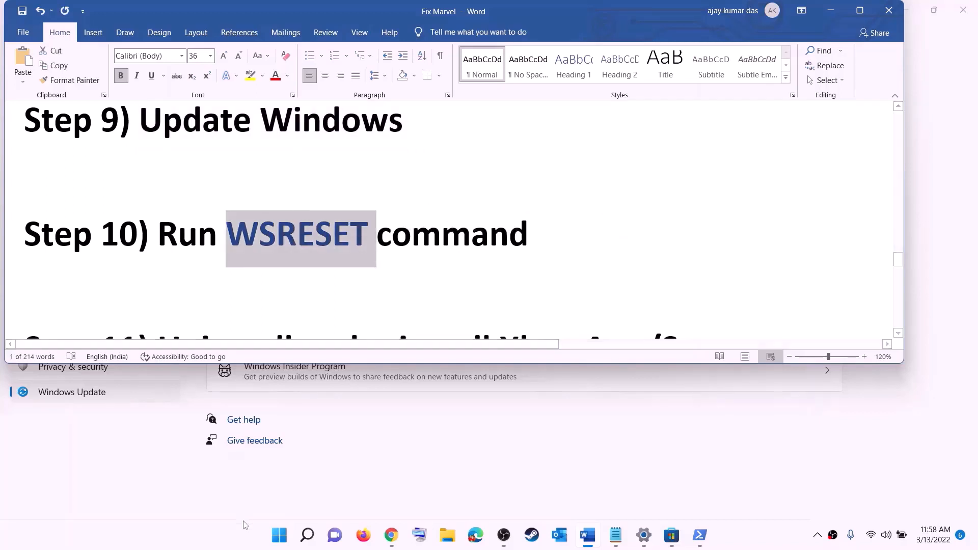
pyautogui.click(276, 544)
pyautogui.hotkey('ctrl', 'v')
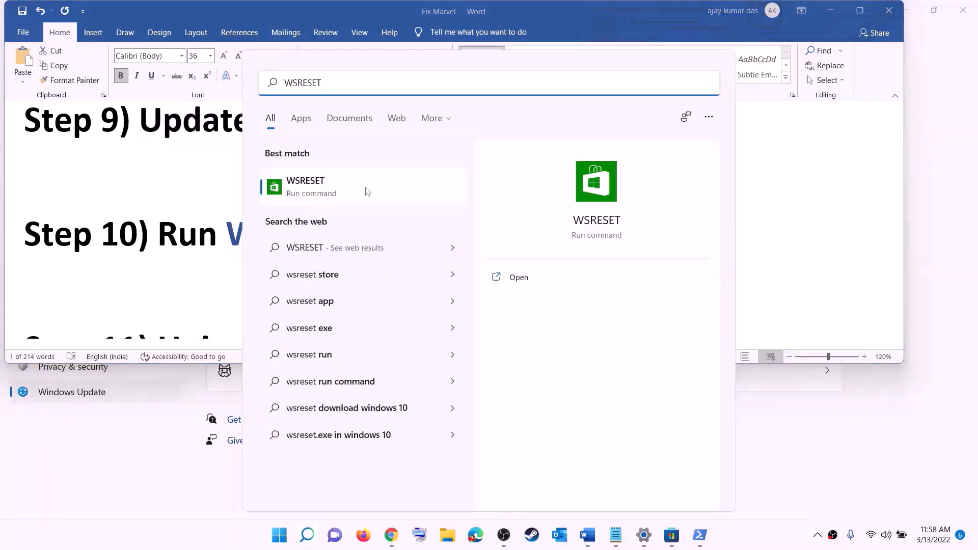
pyautogui.click(322, 195)
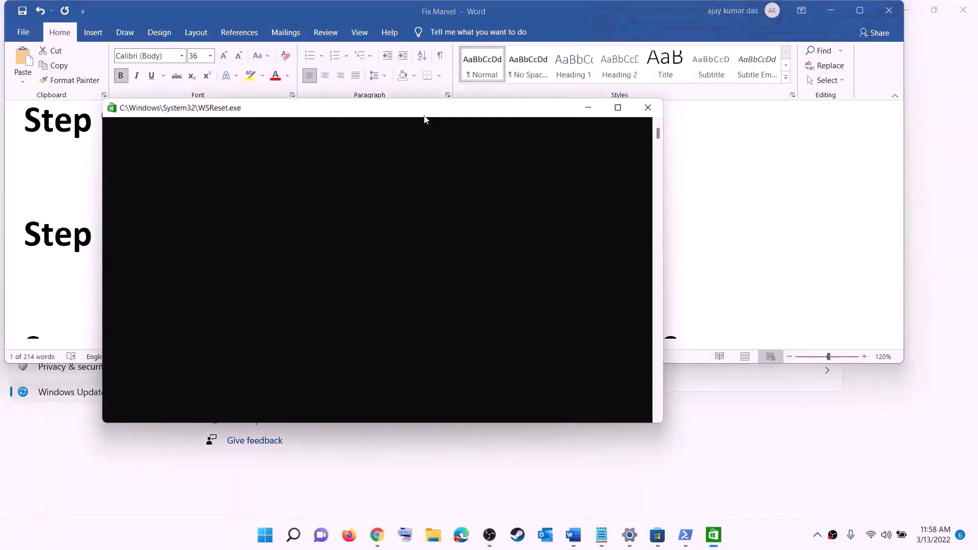
pyautogui.moveTo(576, 190); pyautogui.dragTo(567, 171)
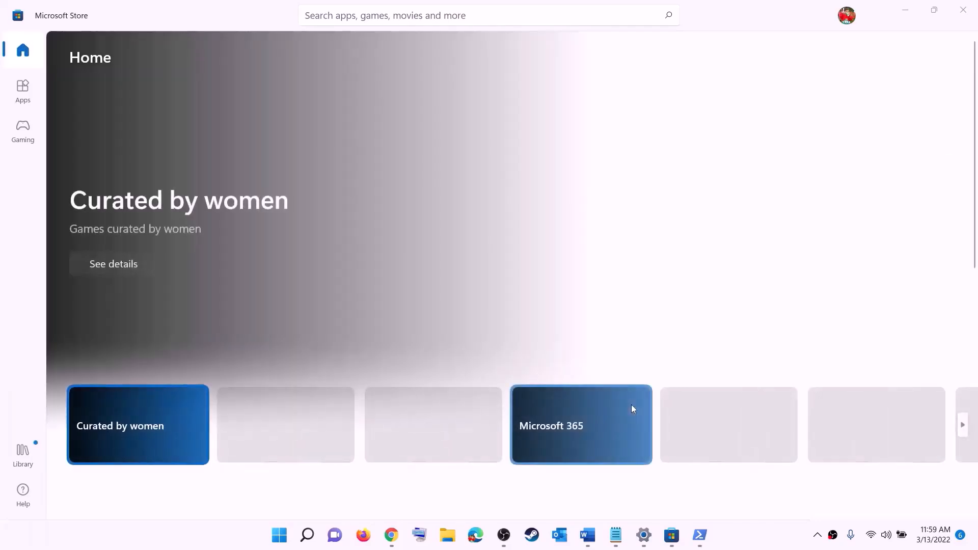
pyautogui.click(589, 536)
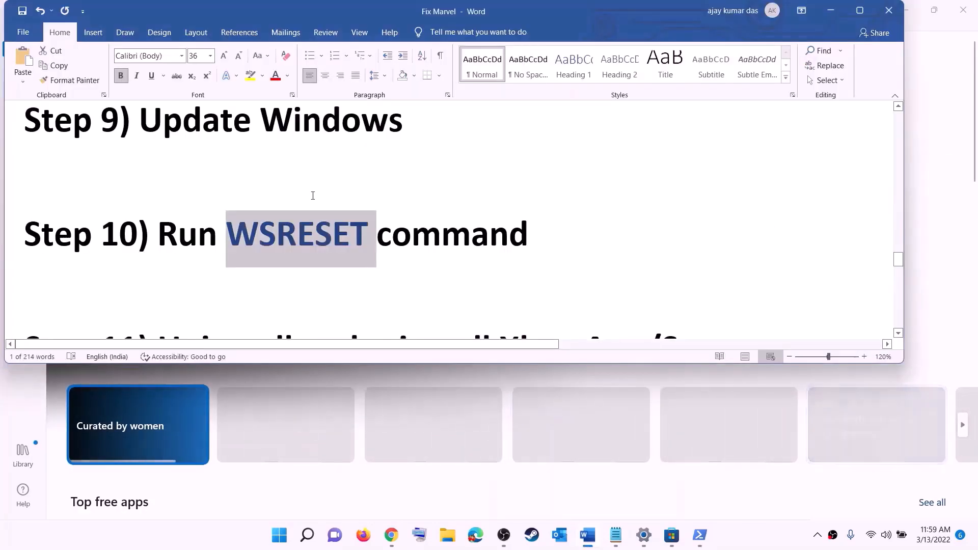
pyautogui.scroll(-3, 337, 255)
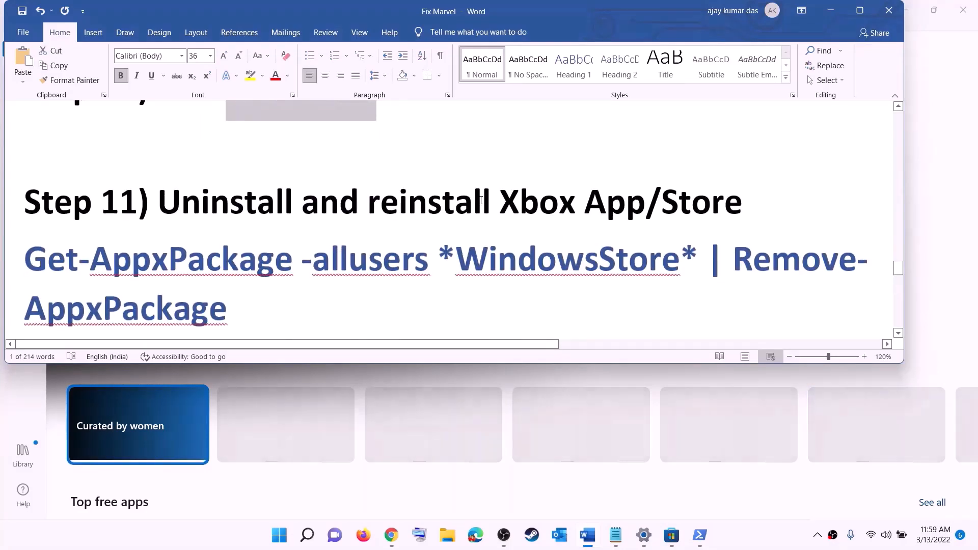
pyautogui.scroll(-1, 349, 249)
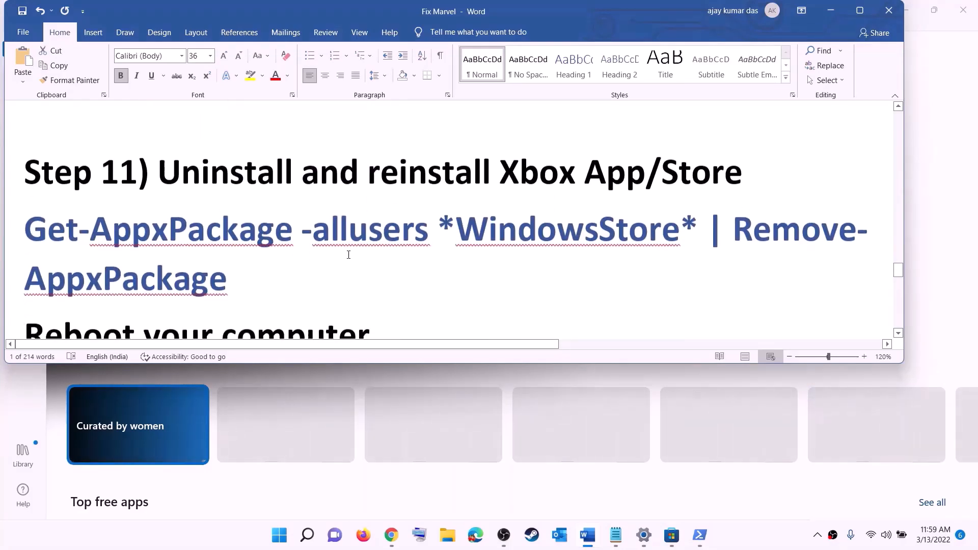
pyautogui.click(280, 539)
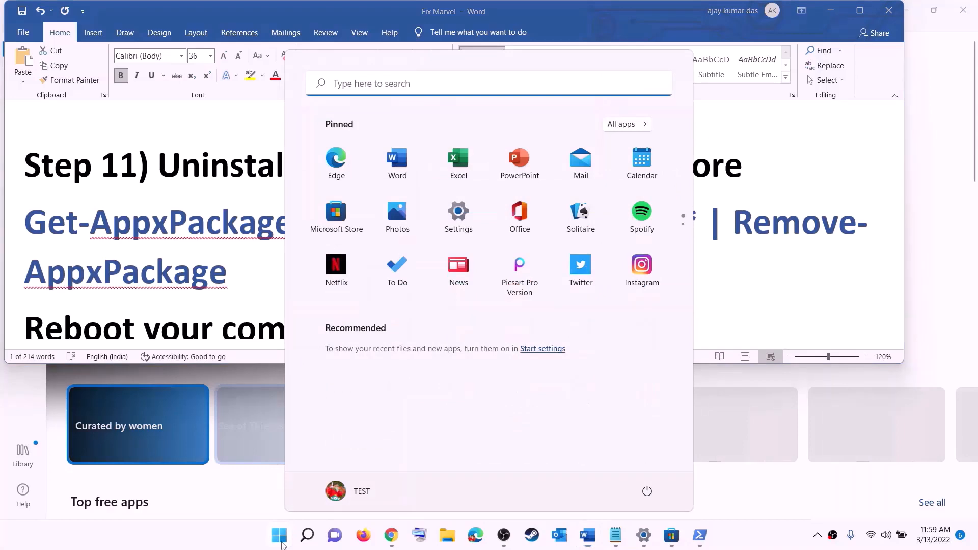
pyautogui.write('xbox')
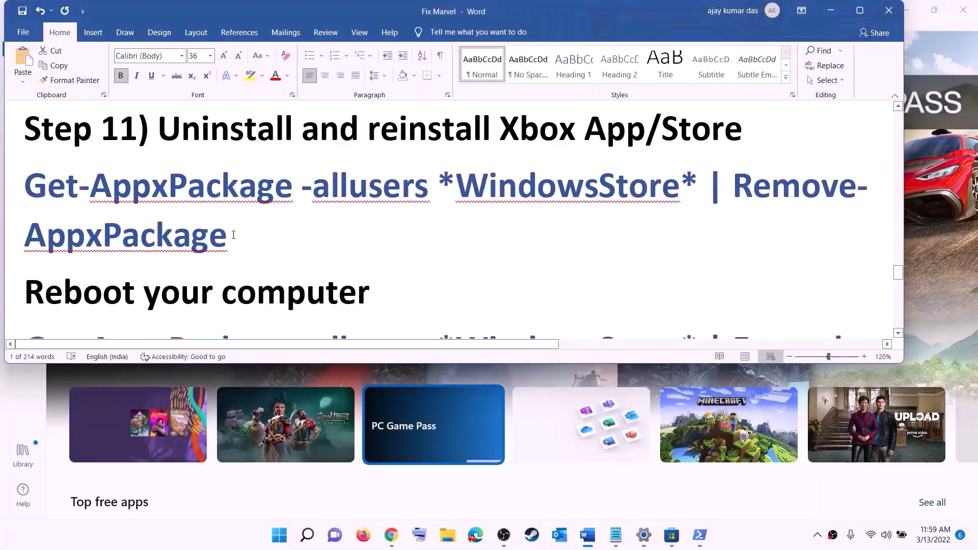
# Step: Paste the Get-AppxPackage | Remove-AppxPackage Store removal command into an administrator PowerShell
pyautogui.tripleClick(233, 235)
pyautogui.rightClick(94, 208)
pyautogui.click(128, 235)
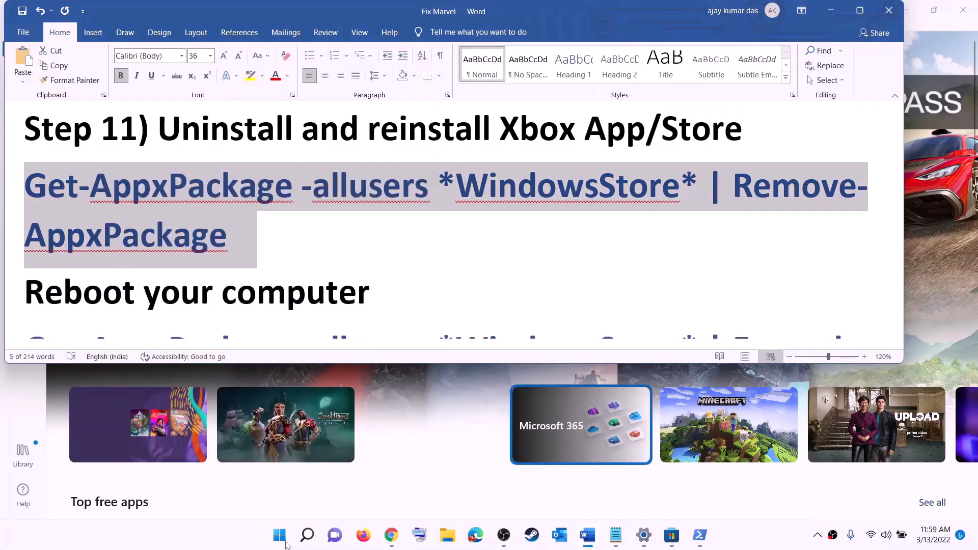
pyautogui.click(285, 543)
pyautogui.write('pow')
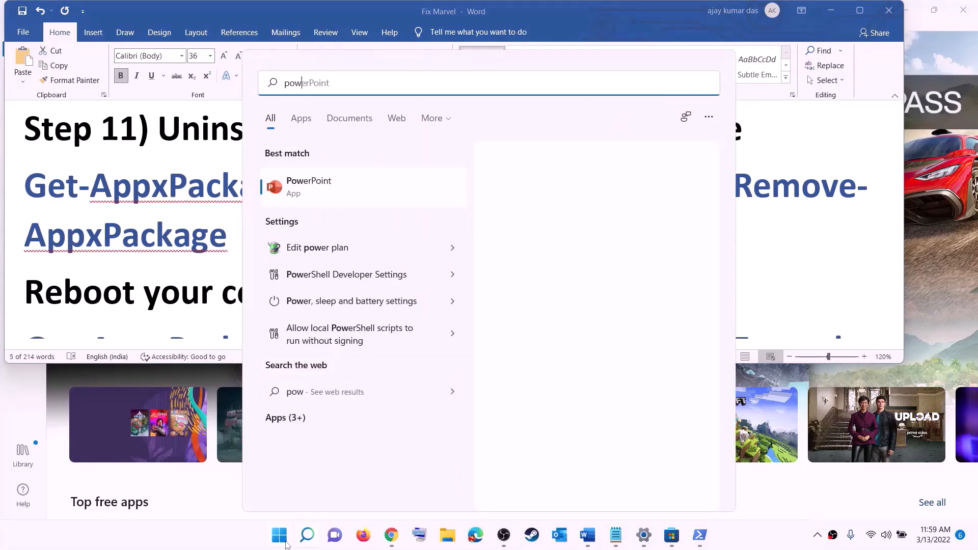
pyautogui.write('e')
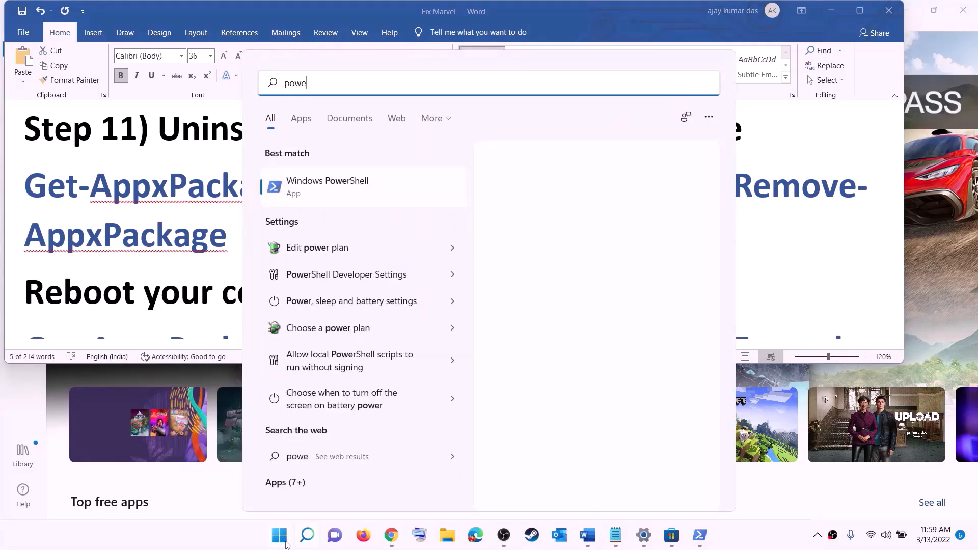
pyautogui.write('rshel')
pyautogui.rightClick(330, 188)
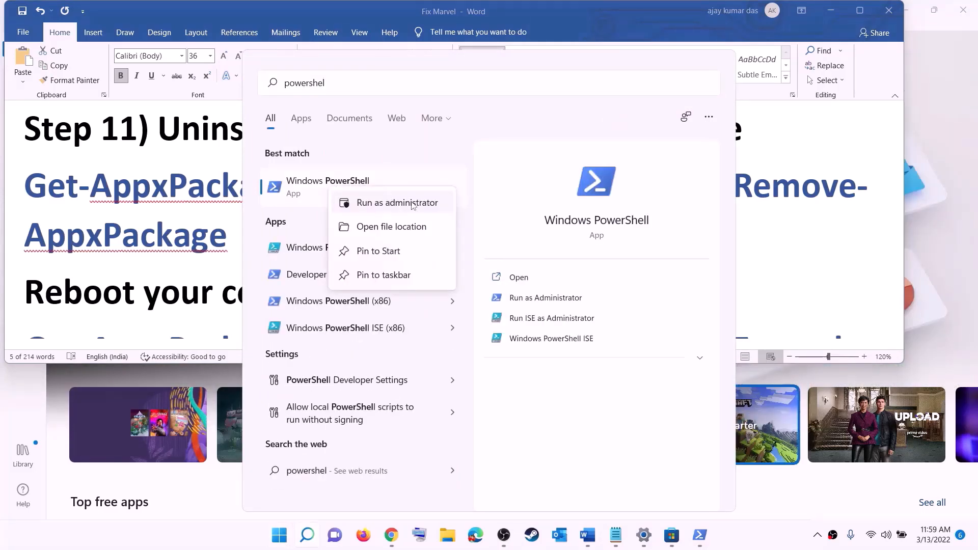
pyautogui.press('Escape')
pyautogui.hotkey('ctrl', 'shift', 'Return')
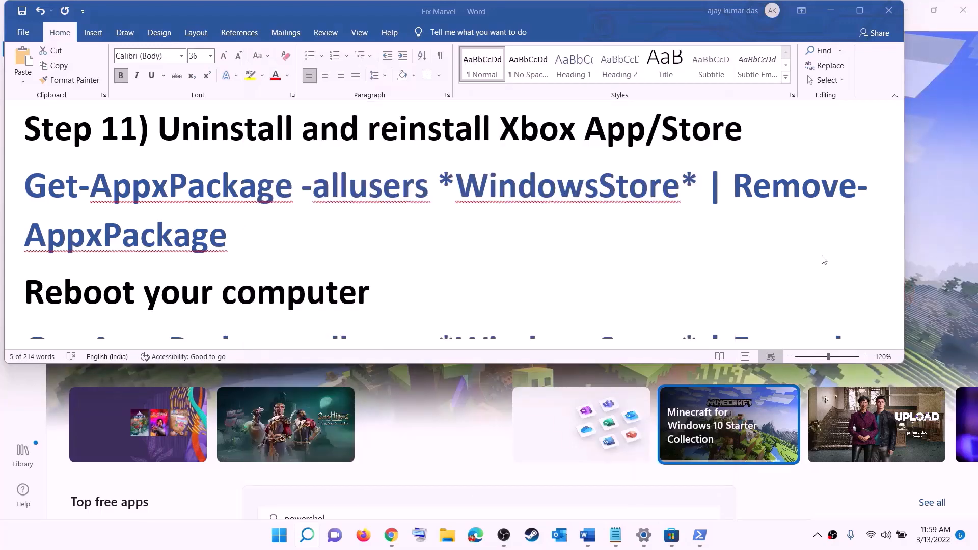
pyautogui.click(417, 370)
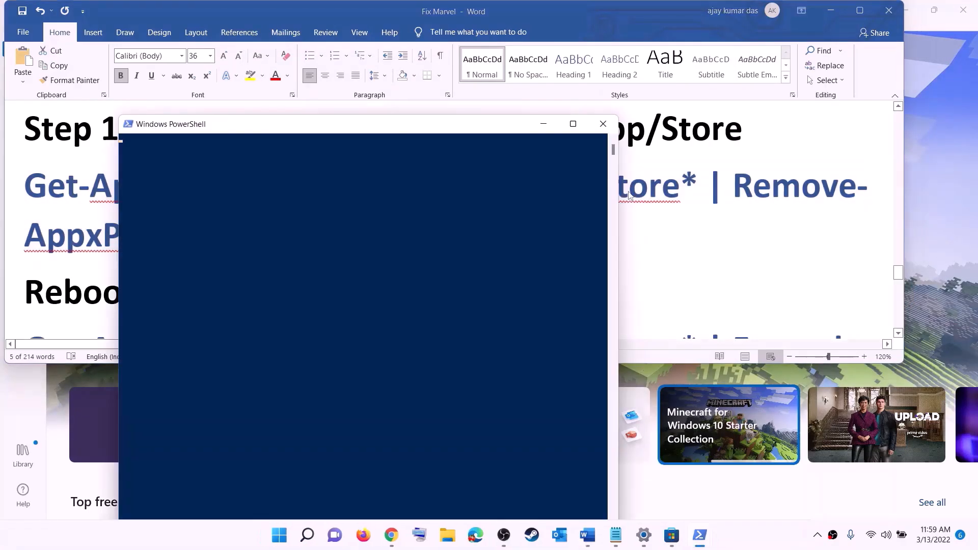
pyautogui.rightClick(305, 188)
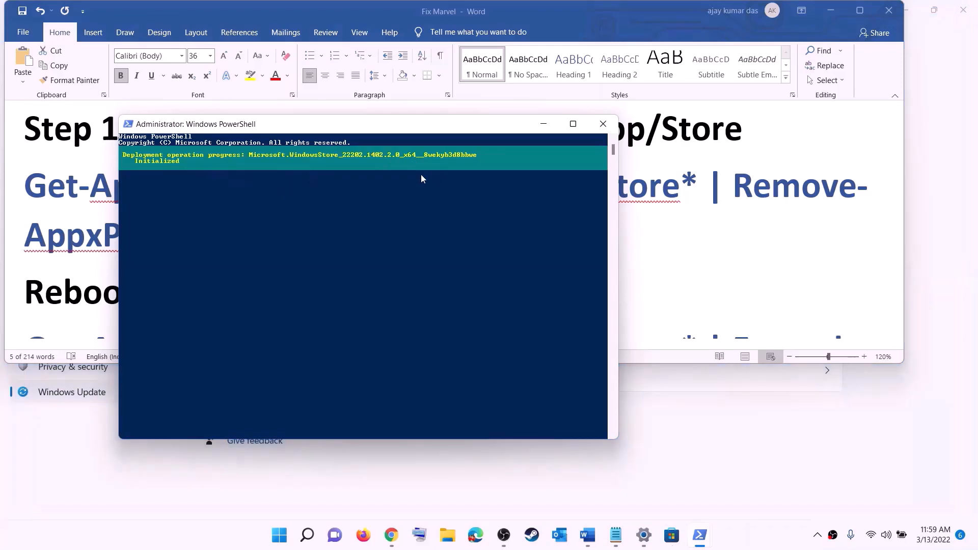
# Step: Read Step 11's reboot instruction and view the power options without restarting
pyautogui.click(56, 259)
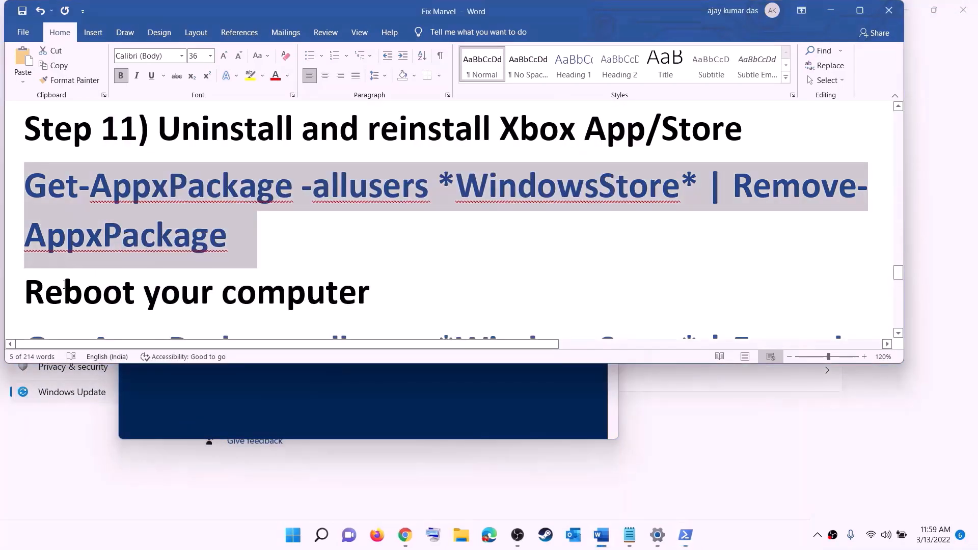
pyautogui.doubleClick(66, 284)
pyautogui.click(295, 537)
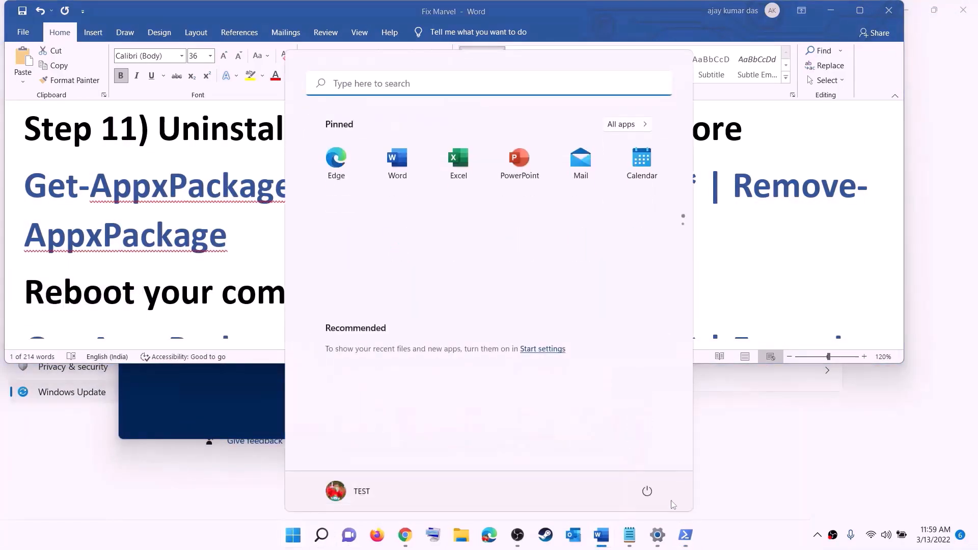
pyautogui.click(647, 491)
pyautogui.click(199, 236)
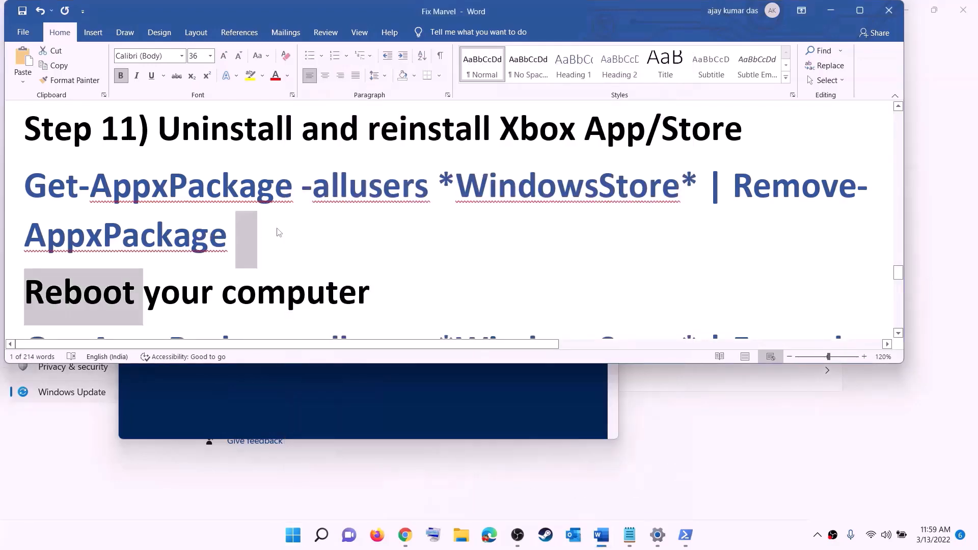
pyautogui.scroll(-4, 285, 231)
# Step: Copy the Add-AppxPackage -Register command and start Windows PowerShell as administrator
pyautogui.moveTo(812, 264); pyautogui.dragTo(24, 153)
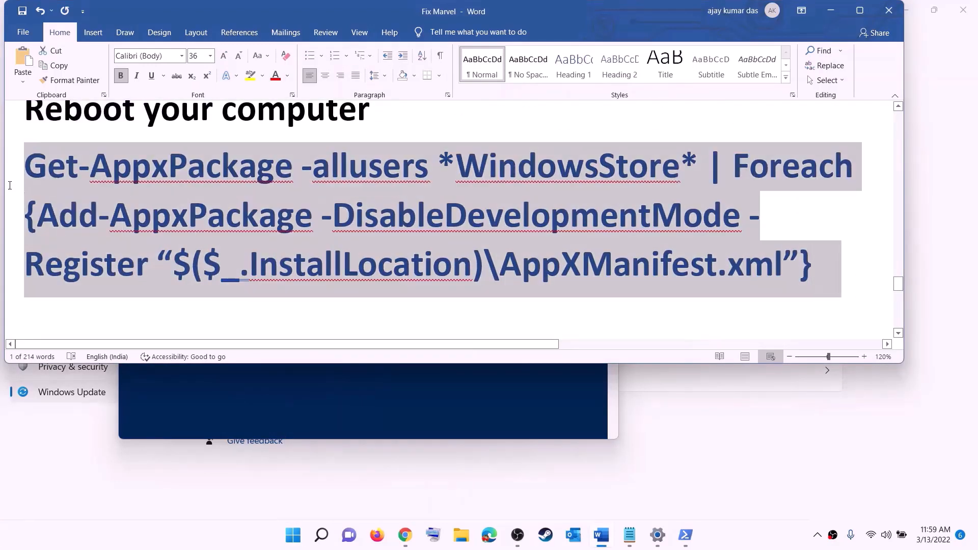
pyautogui.rightClick(167, 198)
pyautogui.click(197, 221)
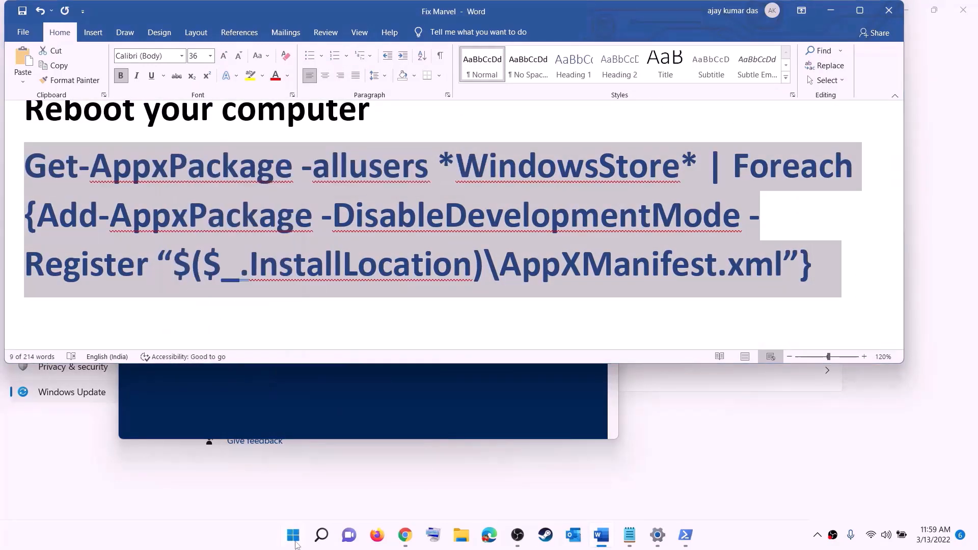
pyautogui.click(296, 544)
pyautogui.write('powers')
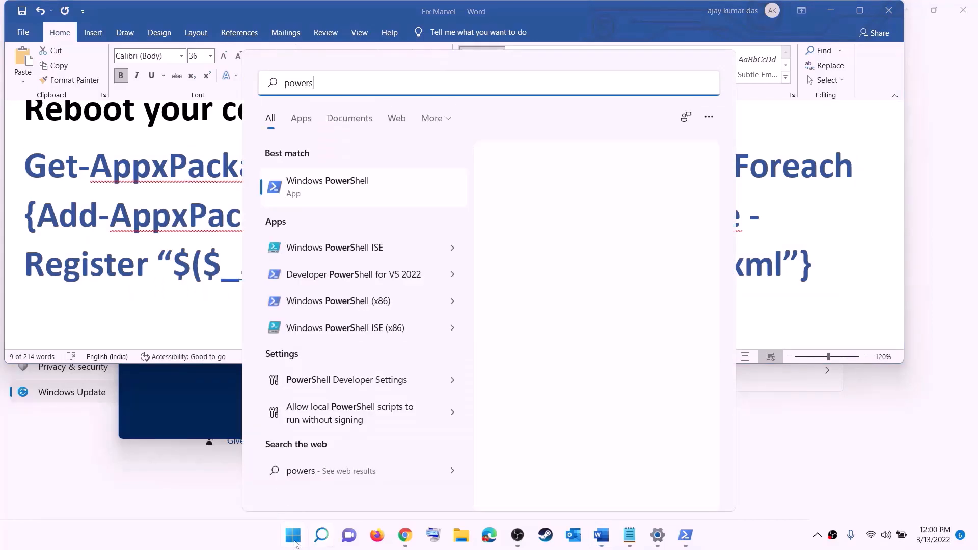
pyautogui.write('hell')
pyautogui.rightClick(319, 196)
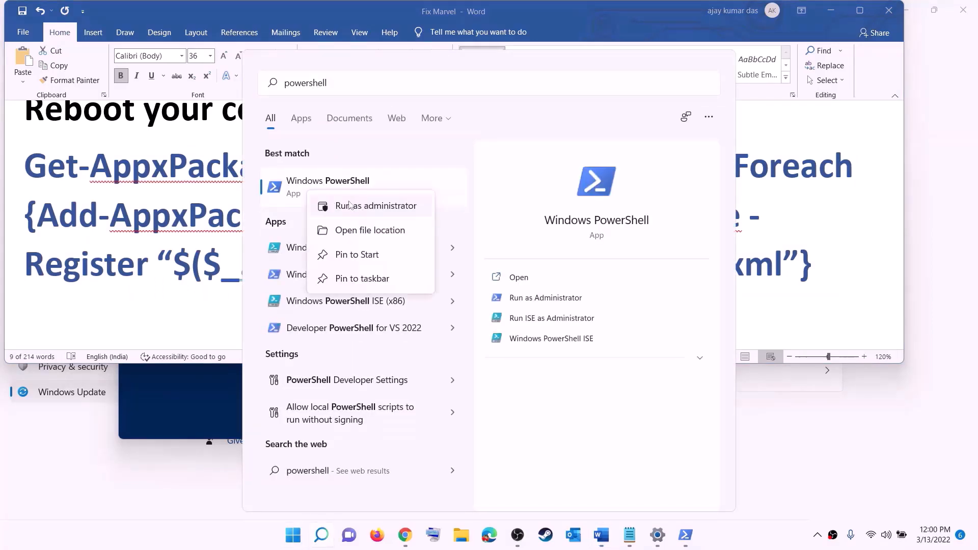
pyautogui.click(401, 213)
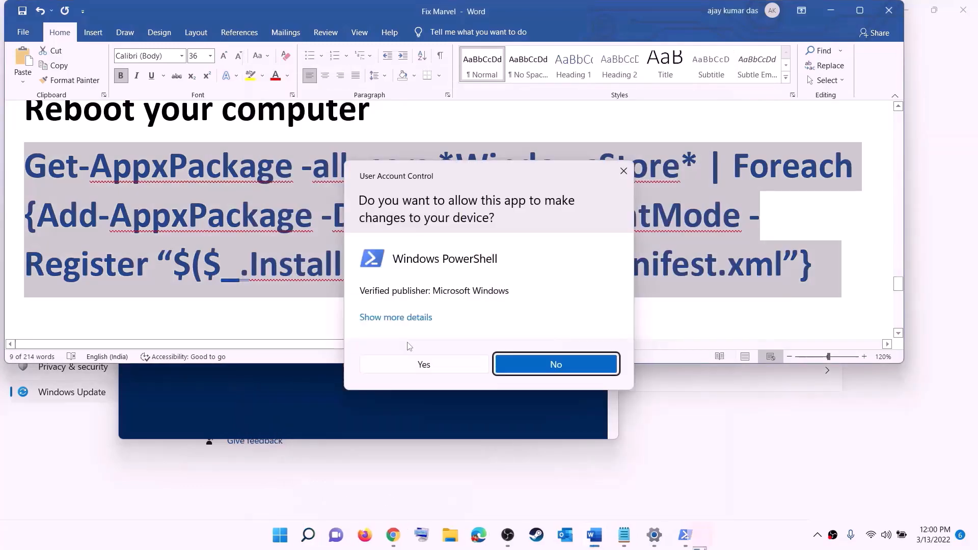
pyautogui.click(421, 365)
# Step: Paste and run the WindowsStore re-register command, then start a search for Microsoft Store
pyautogui.moveTo(356, 53); pyautogui.dragTo(465, 109)
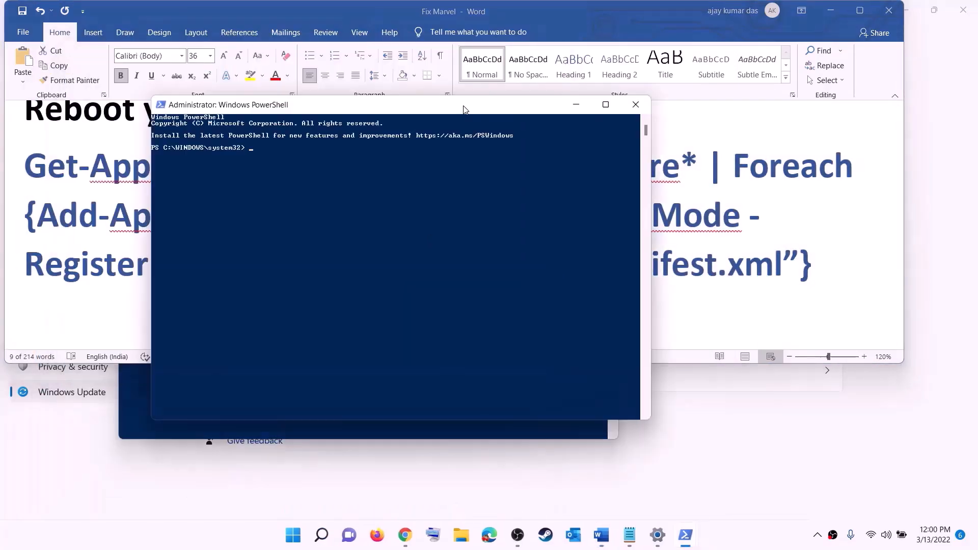
pyautogui.hotkey('ctrl', 'v')
pyautogui.press('Return')
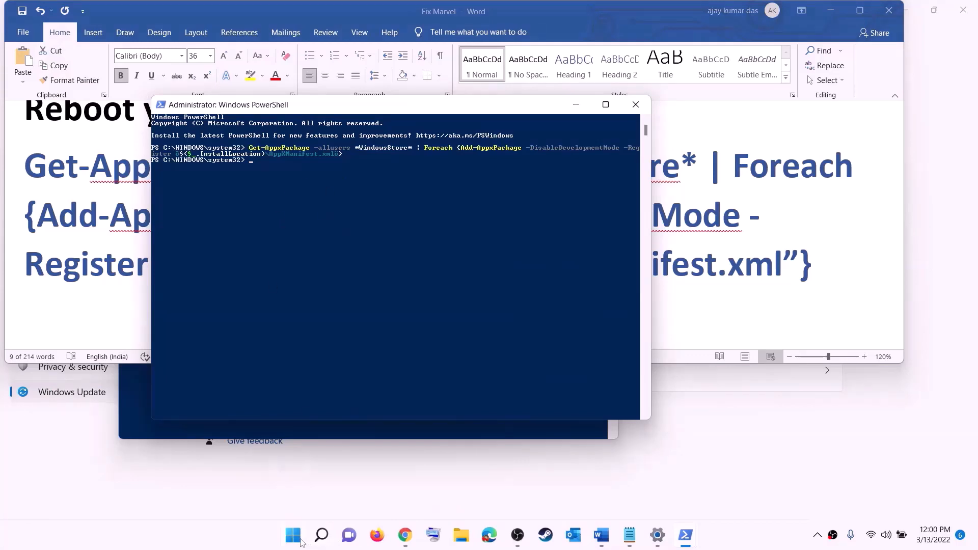
pyautogui.click(299, 541)
# Step: Launch Microsoft Store maximized, search 'xbox' to open the Xbox app page, then return to Step 12
pyautogui.write('stor')
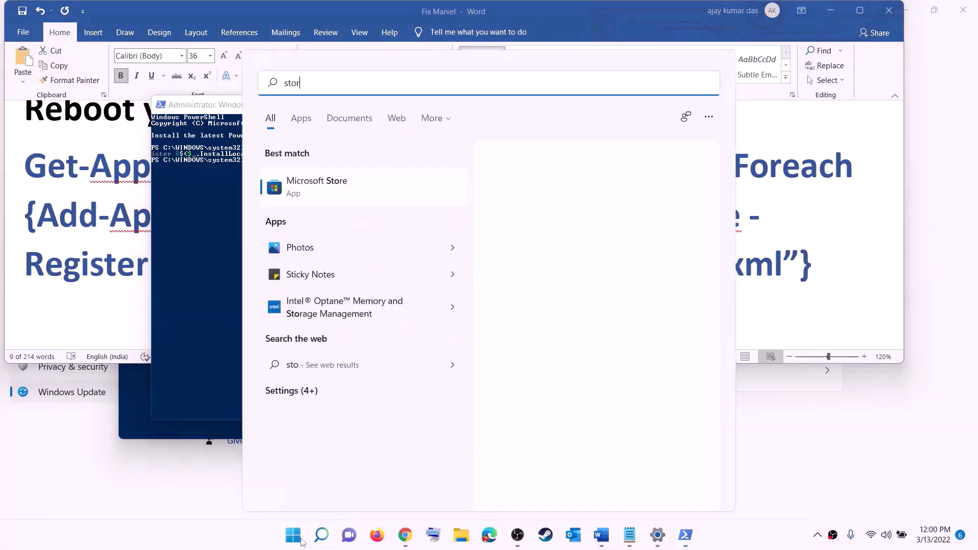
pyautogui.write('e')
pyautogui.click(306, 176)
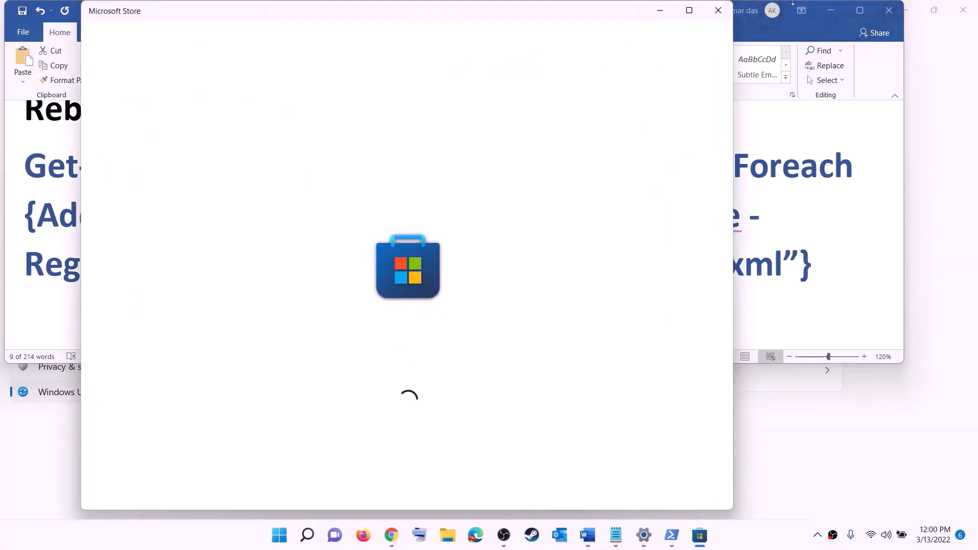
pyautogui.click(689, 11)
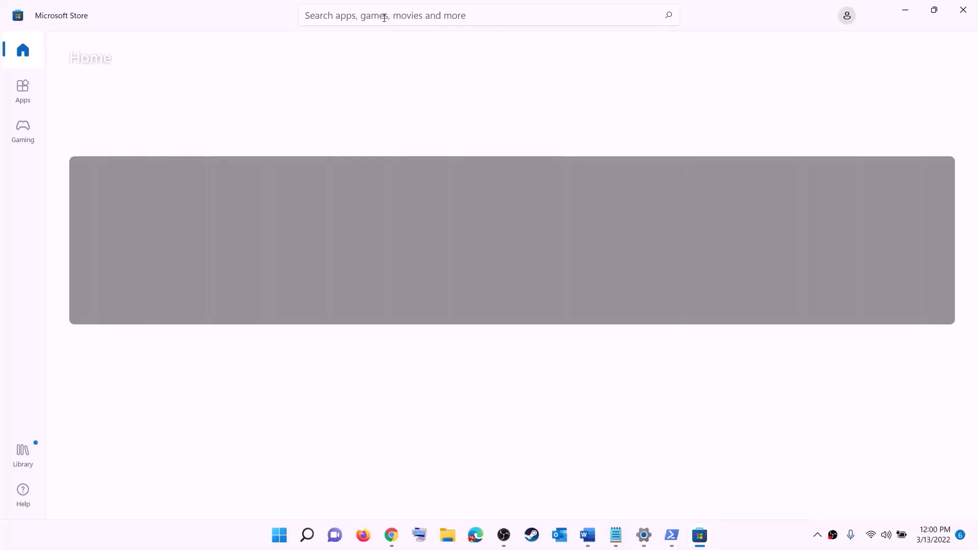
pyautogui.click(366, 15)
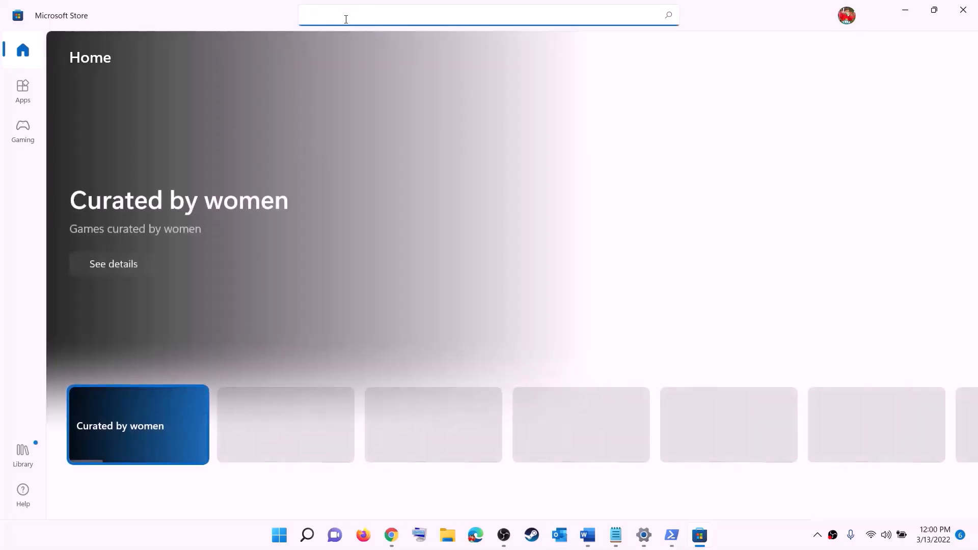
pyautogui.write('xbo')
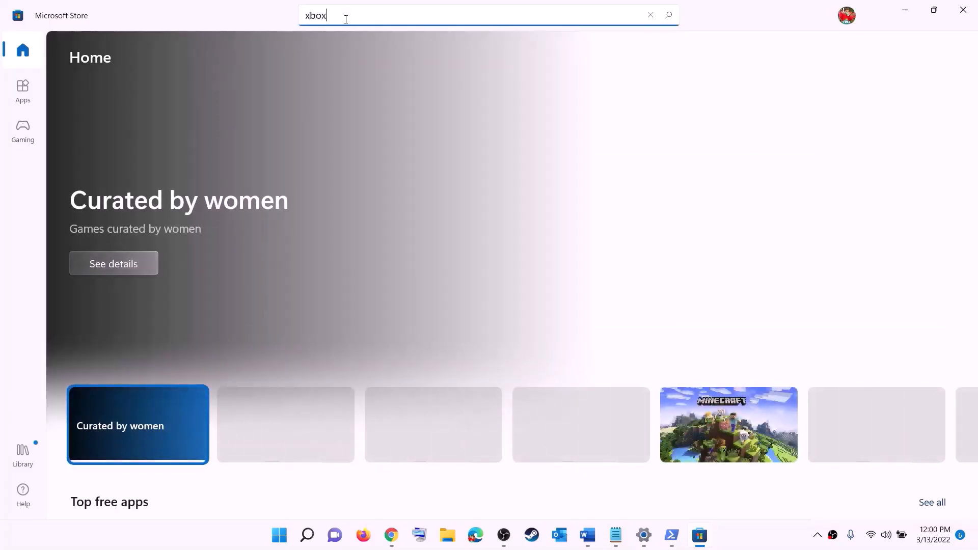
pyautogui.write('x')
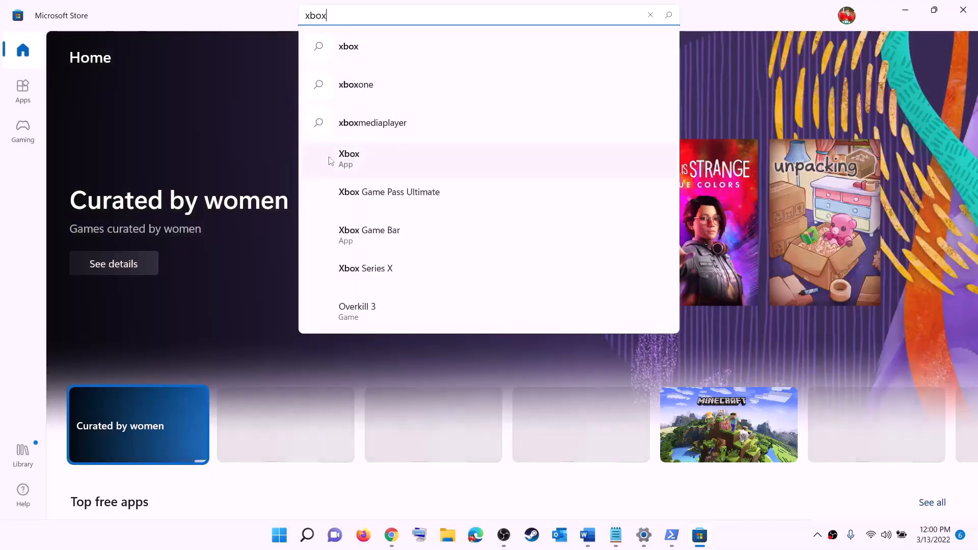
pyautogui.click(365, 164)
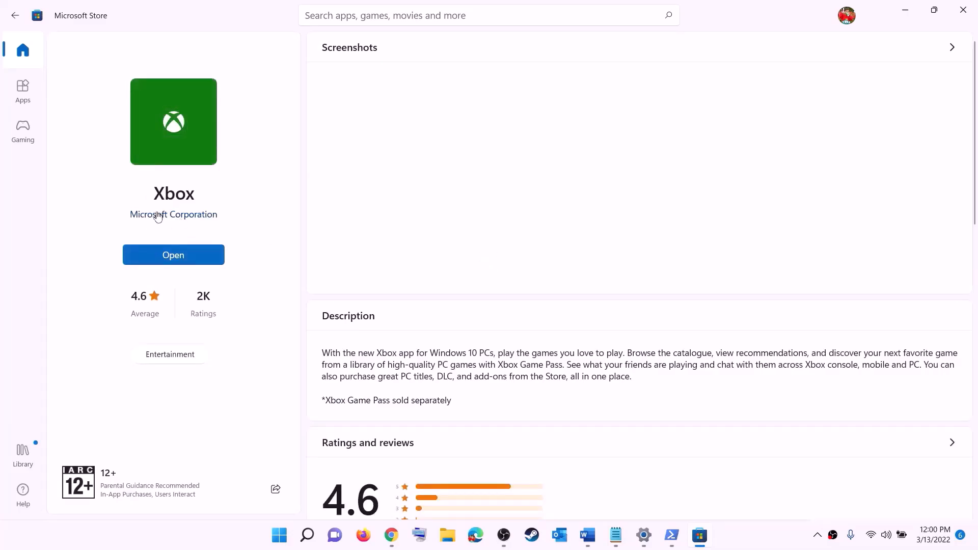
pyautogui.click(588, 536)
pyautogui.scroll(-4, 297, 257)
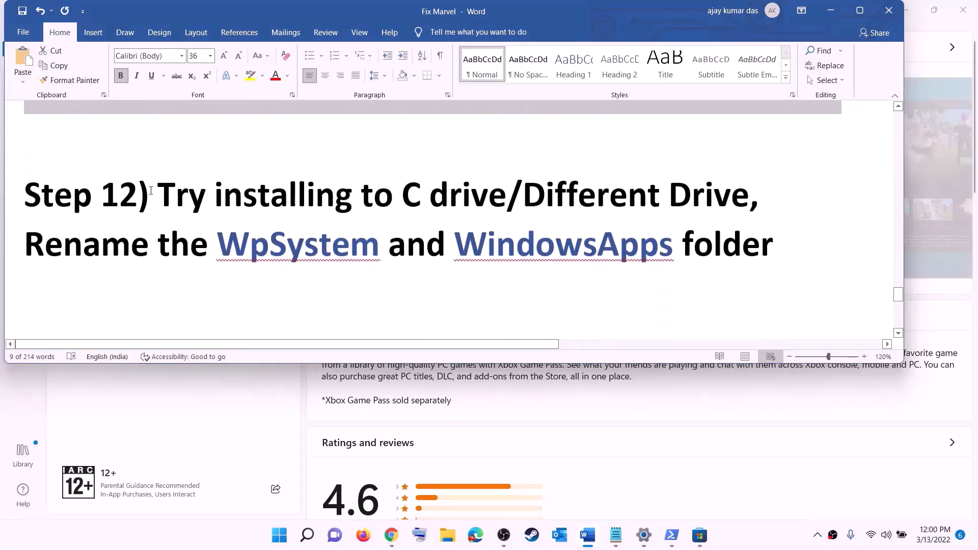
# Step: Note the Step 12 'Different Drive' heading and open Settings > System > Storage
pyautogui.moveTo(139, 196); pyautogui.dragTo(665, 193)
pyautogui.click(430, 204)
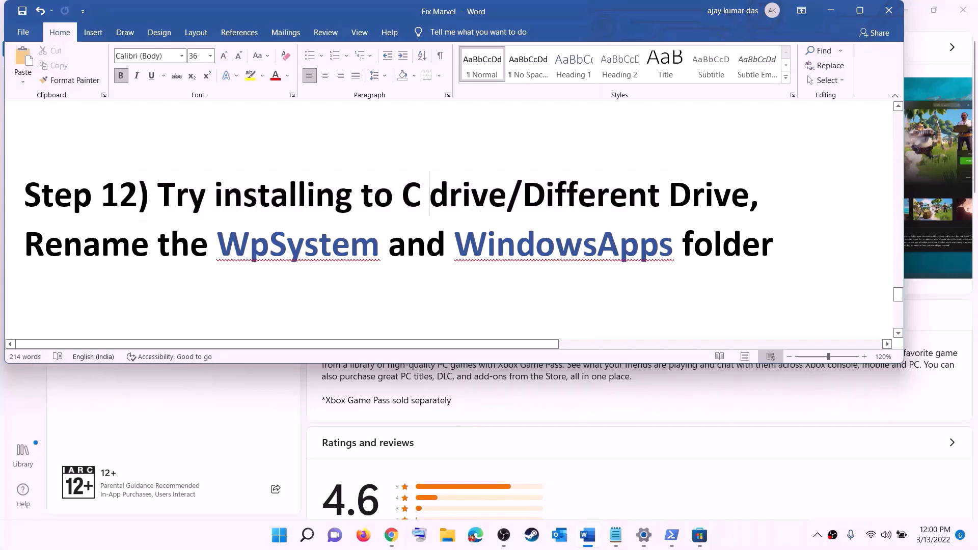
pyautogui.moveTo(402, 198); pyautogui.dragTo(731, 196)
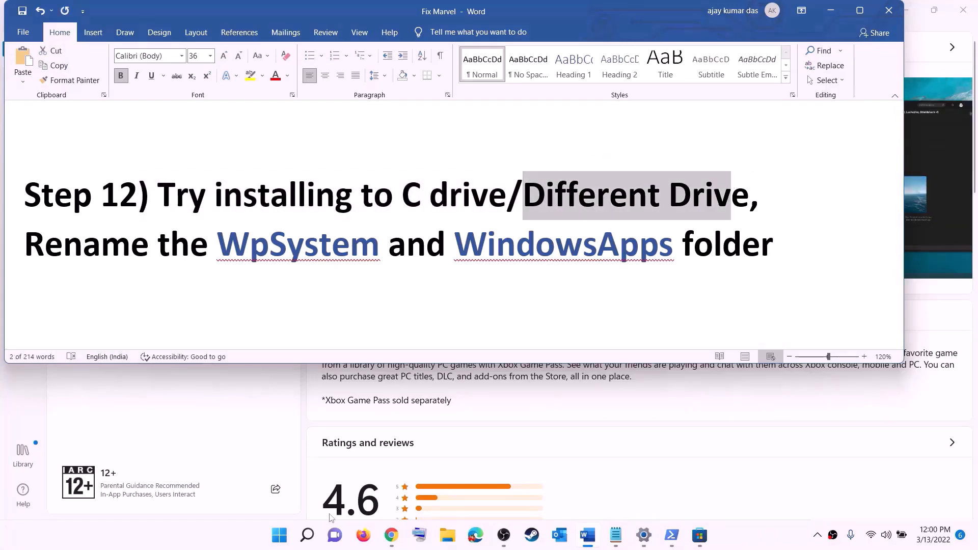
pyautogui.click(279, 535)
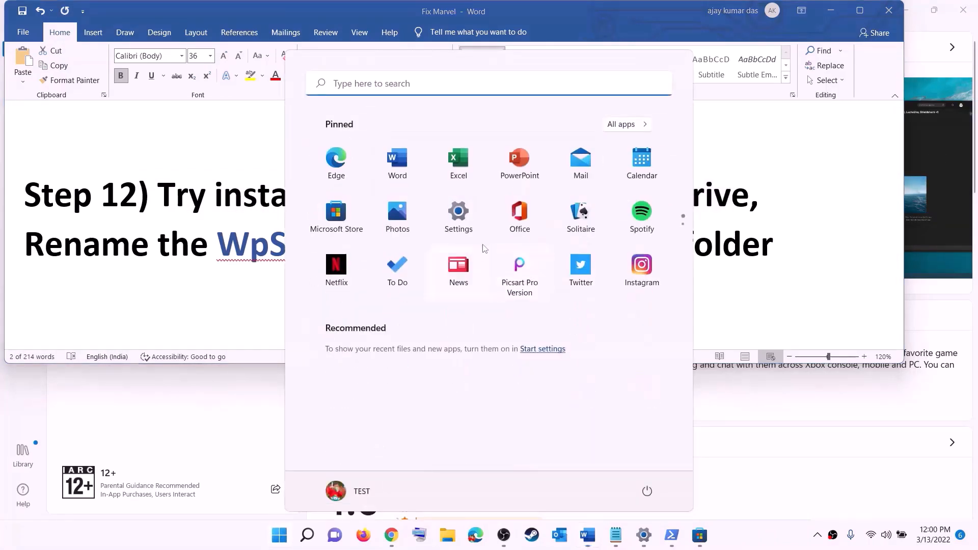
pyautogui.click(474, 224)
pyautogui.click(51, 138)
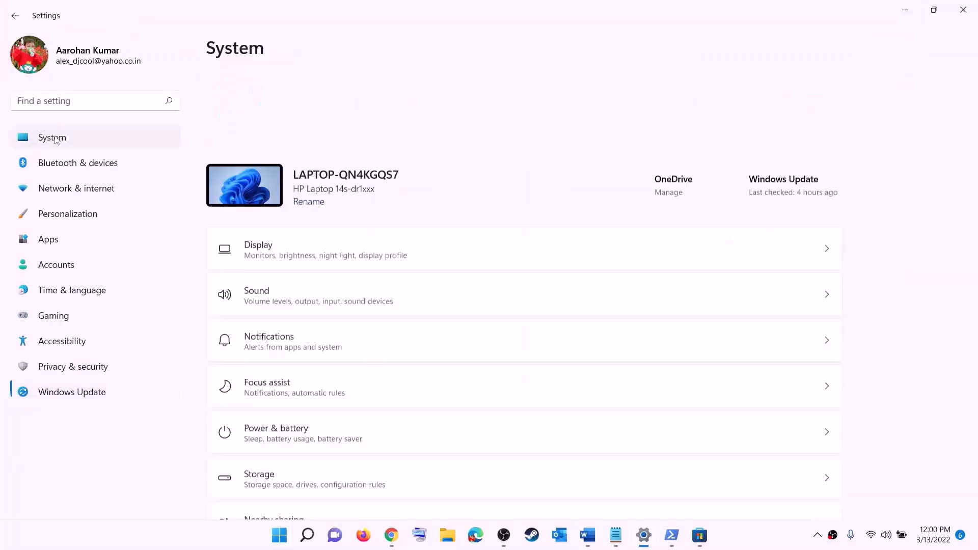
pyautogui.scroll(-3, 232, 211)
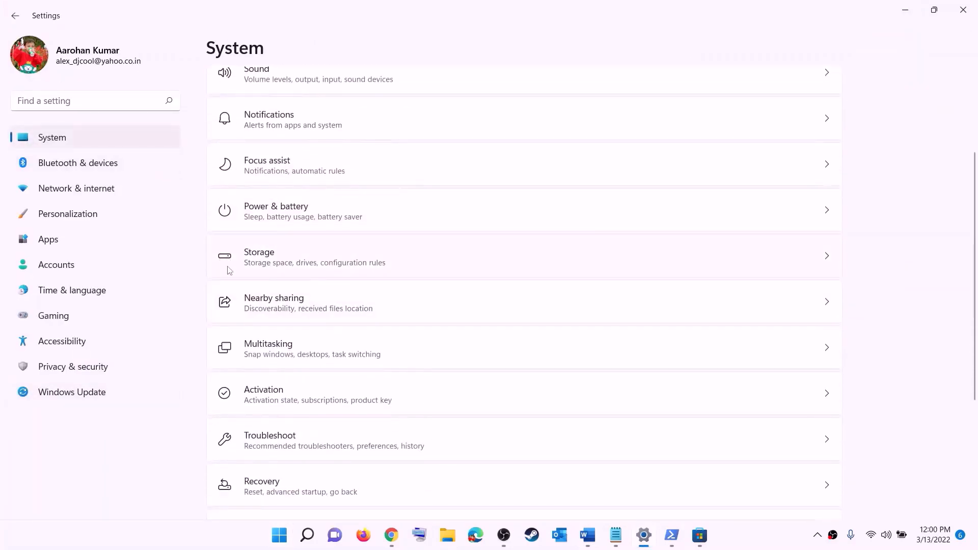
pyautogui.click(261, 271)
pyautogui.scroll(-5, 360, 356)
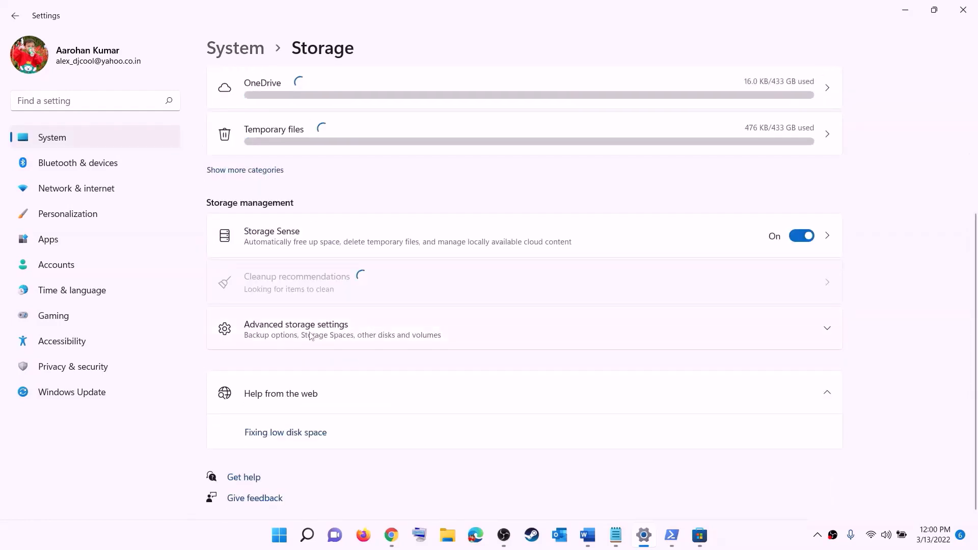
# Step: Set 'New apps will save to' to Windows (C:) under Where new content is saved, then close Settings
pyautogui.click(311, 336)
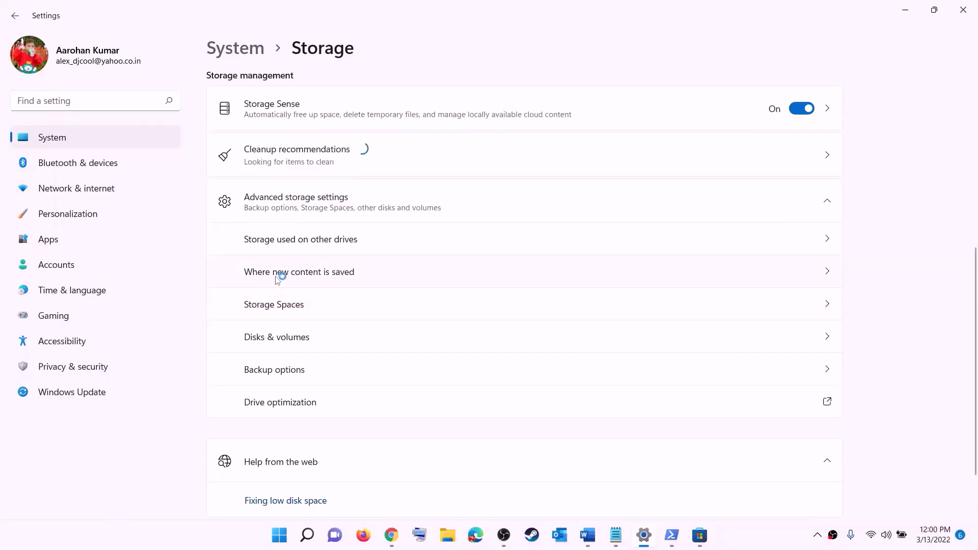
pyautogui.click(315, 273)
pyautogui.click(298, 147)
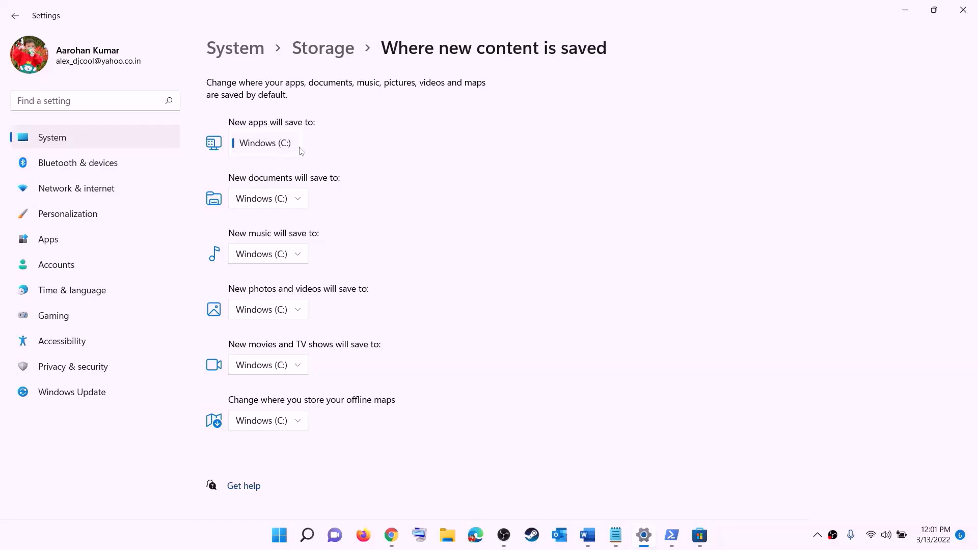
pyautogui.click(301, 151)
pyautogui.click(300, 147)
pyautogui.click(323, 156)
pyautogui.click(299, 148)
pyautogui.click(278, 149)
pyautogui.click(961, 12)
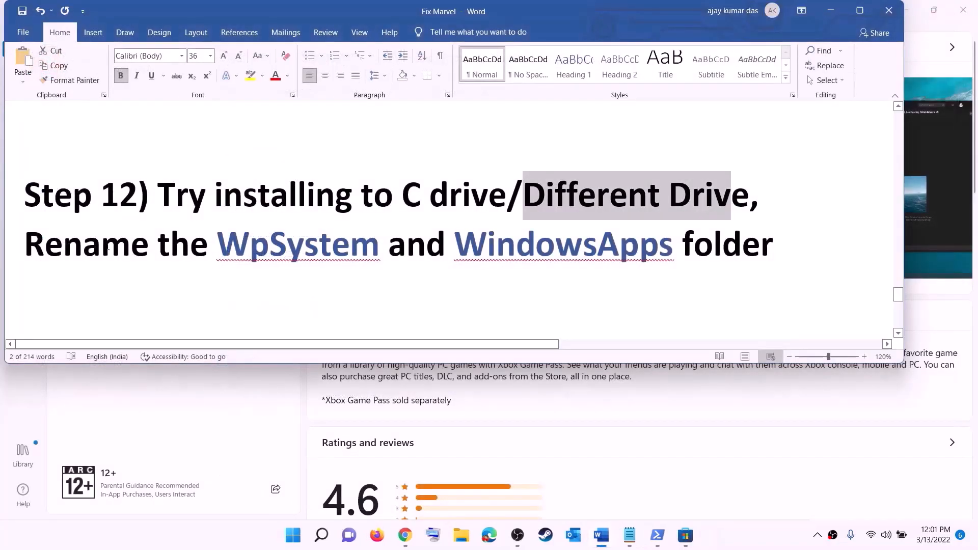
# Step: Open File Explorer to the New Volume (D:) drive on This PC
pyautogui.moveTo(26, 245); pyautogui.dragTo(775, 254)
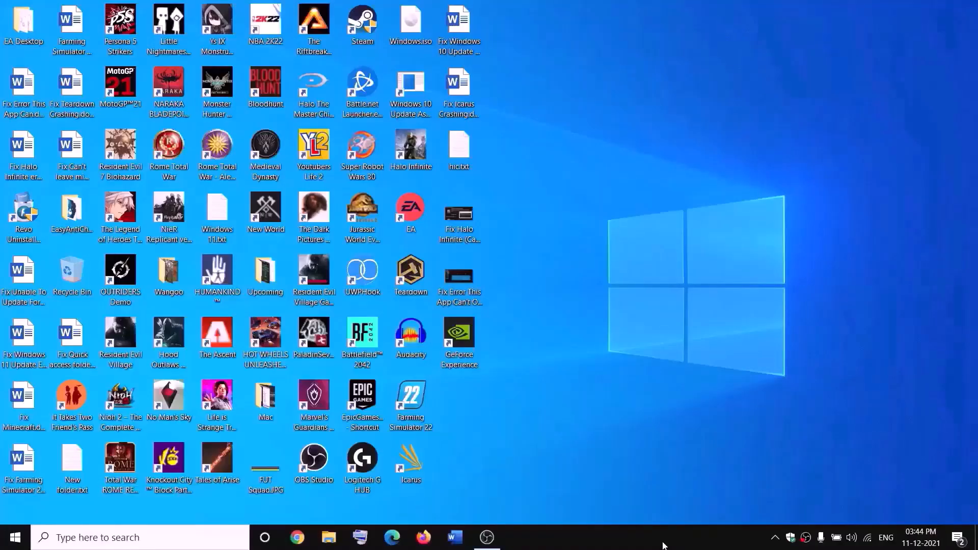
pyautogui.click(340, 535)
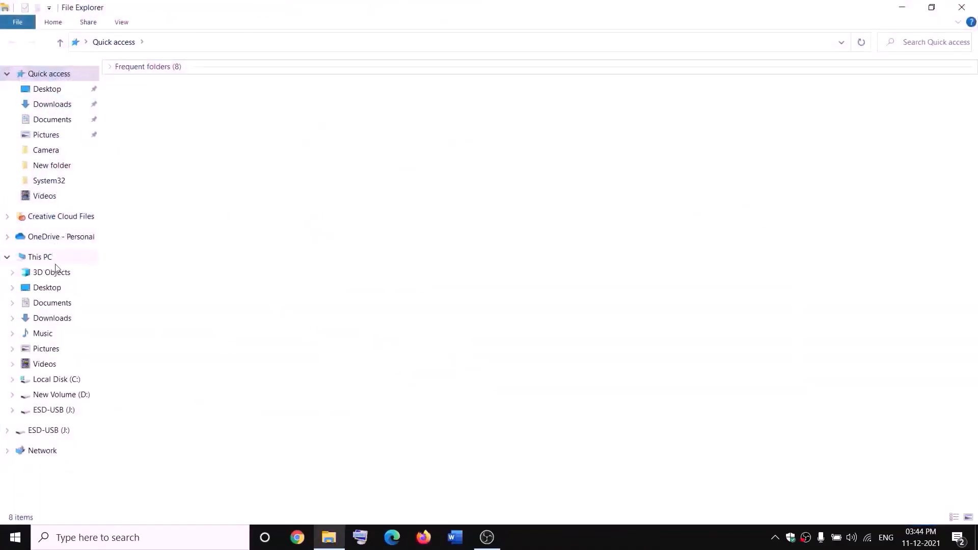
pyautogui.click(51, 258)
pyautogui.doubleClick(364, 190)
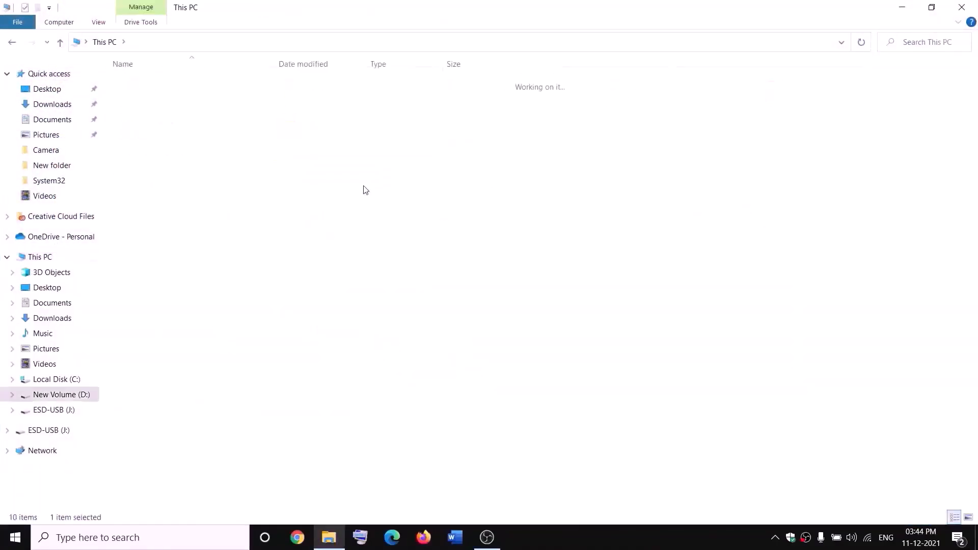
# Step: Open the WpSystem folder's Properties, showing 20.3 GB across 3,121 files and 96 folders
pyautogui.click(156, 358)
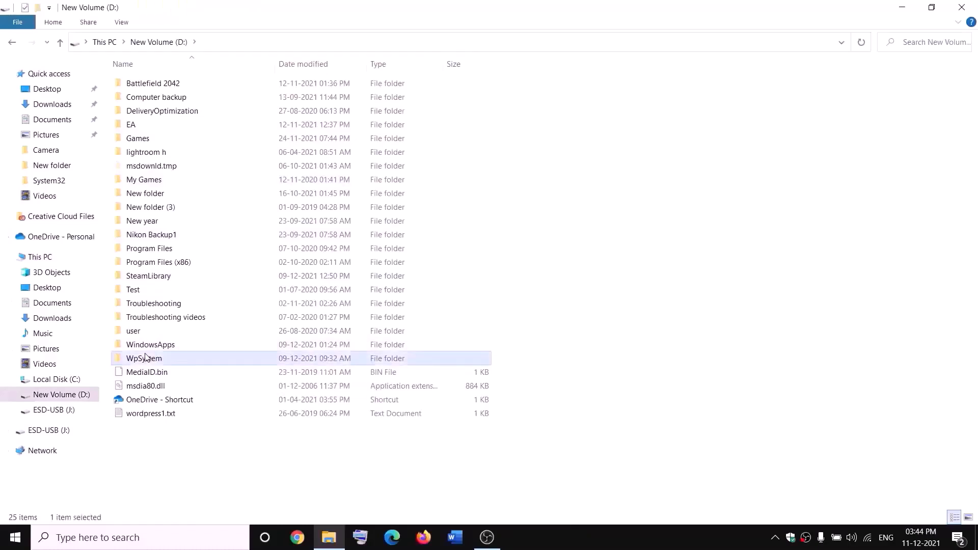
pyautogui.rightClick(158, 359)
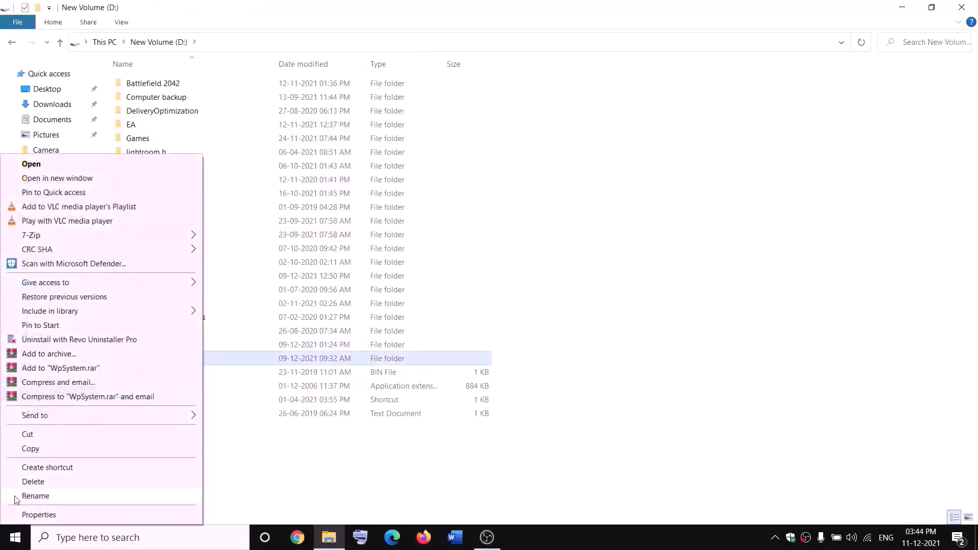
pyautogui.click(308, 465)
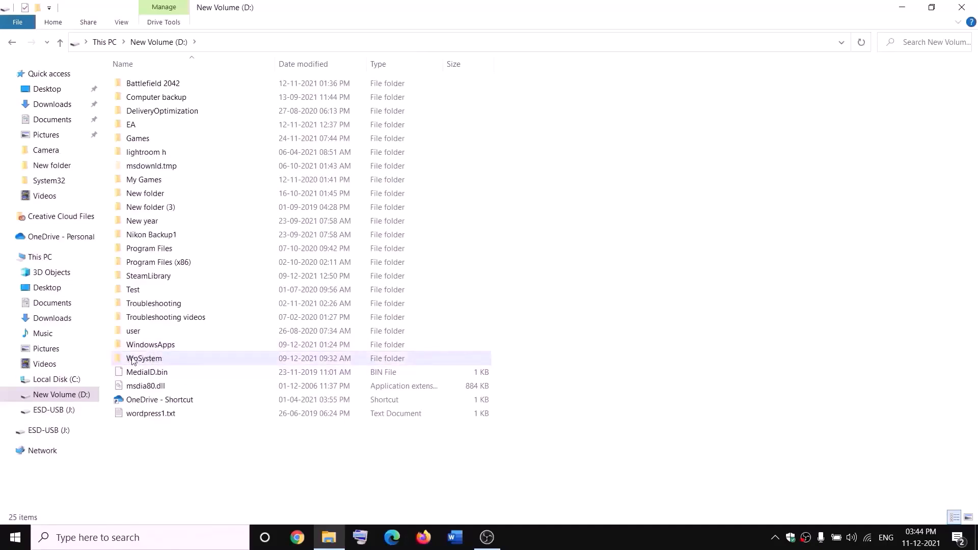
pyautogui.moveTo(139, 362)
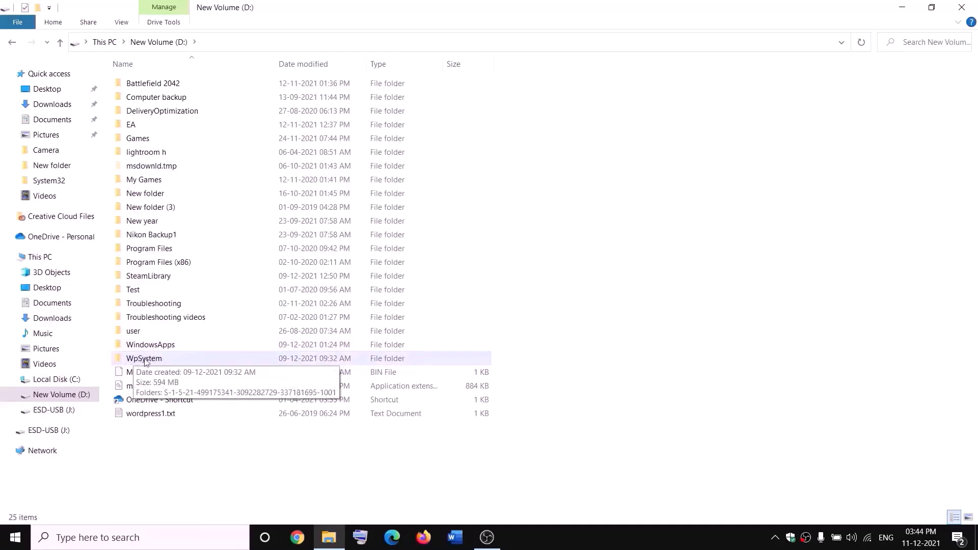
pyautogui.rightClick(145, 361)
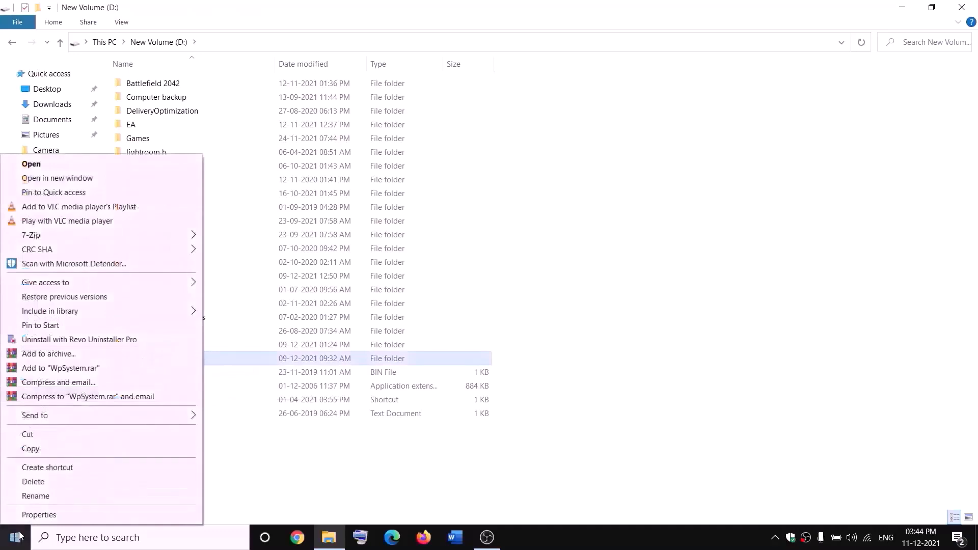
pyautogui.click(39, 515)
pyautogui.moveTo(290, 227); pyautogui.dragTo(421, 145)
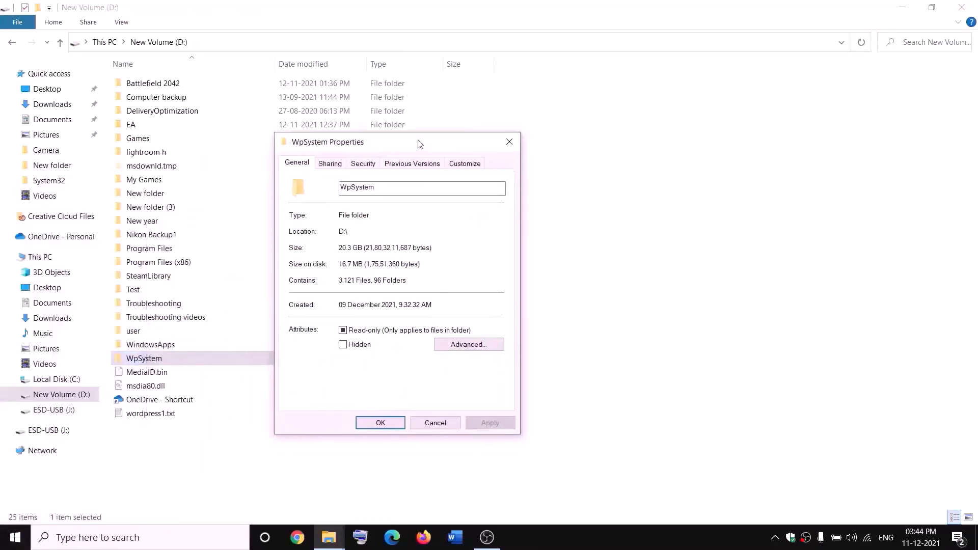
# Step: Change the WpSystem owner to 'everyone' in Advanced security, verifying it with Check Names
pyautogui.click(363, 164)
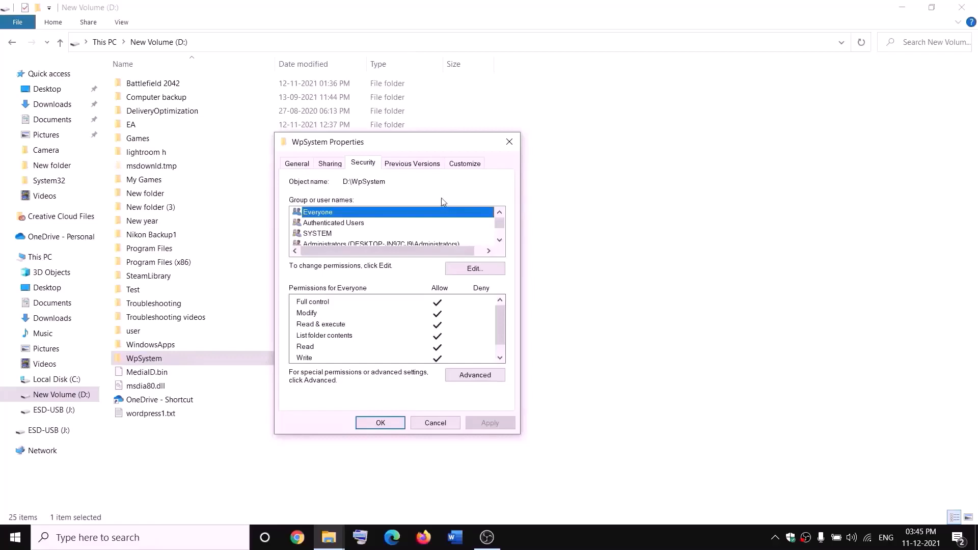
pyautogui.click(469, 378)
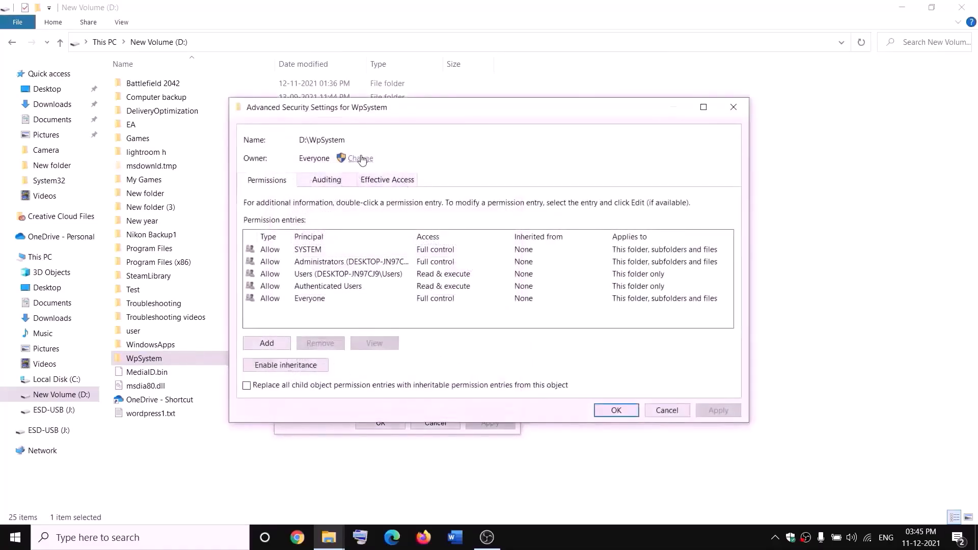
pyautogui.click(361, 159)
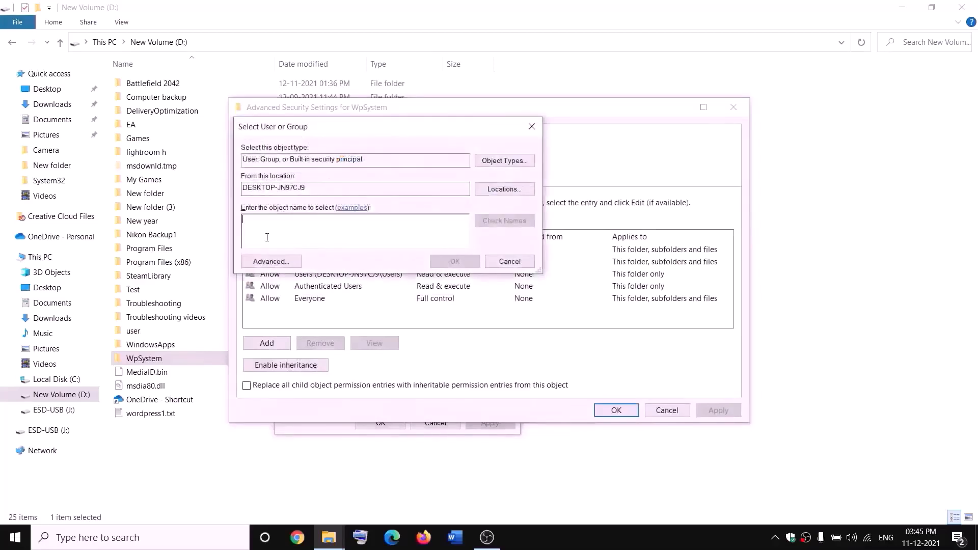
pyautogui.write('w')
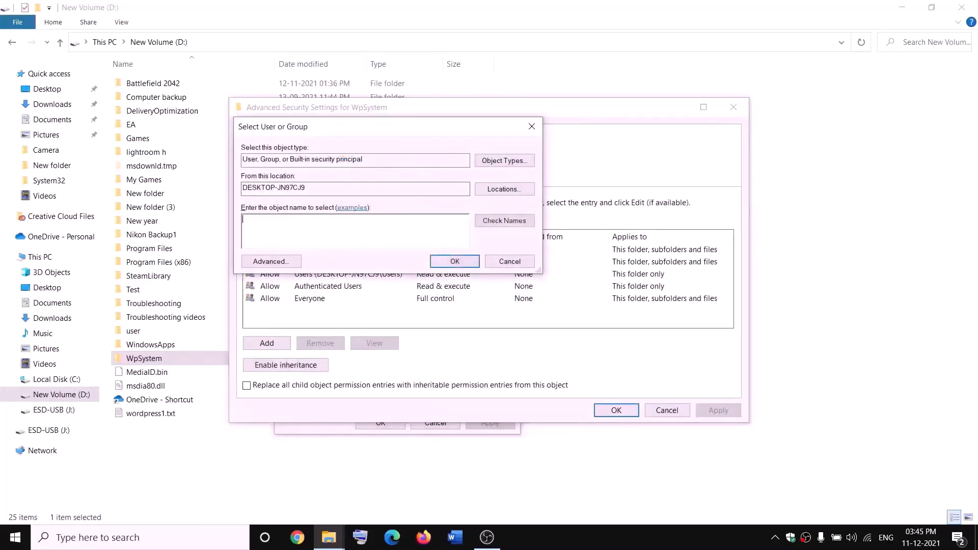
pyautogui.press('BackSpace')
pyautogui.write('everyone')
pyautogui.moveTo(294, 219); pyautogui.dragTo(242, 219)
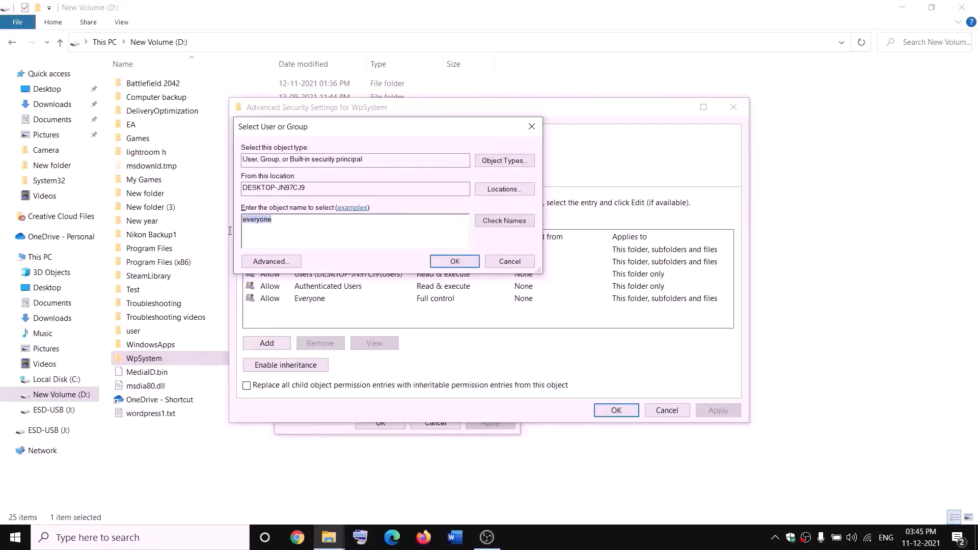
pyautogui.click(507, 224)
pyautogui.click(456, 262)
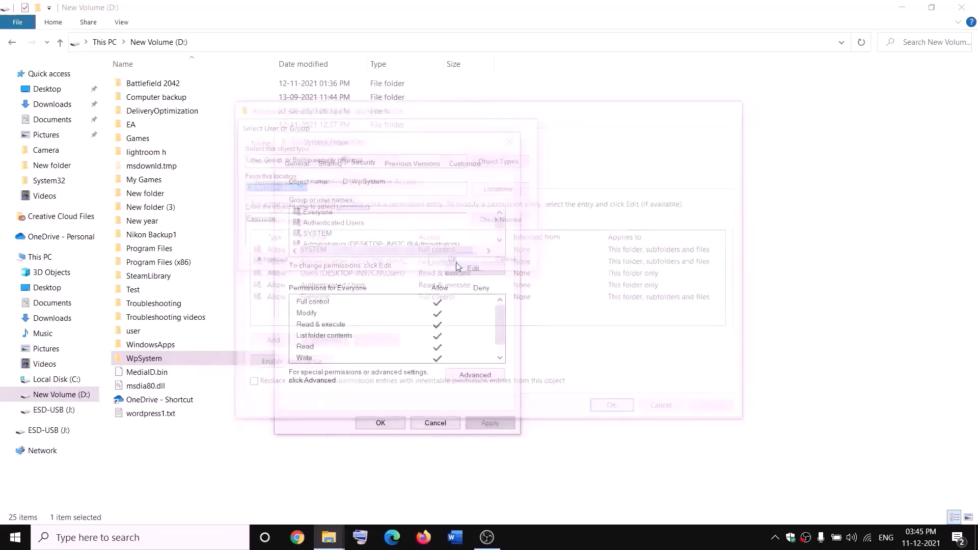
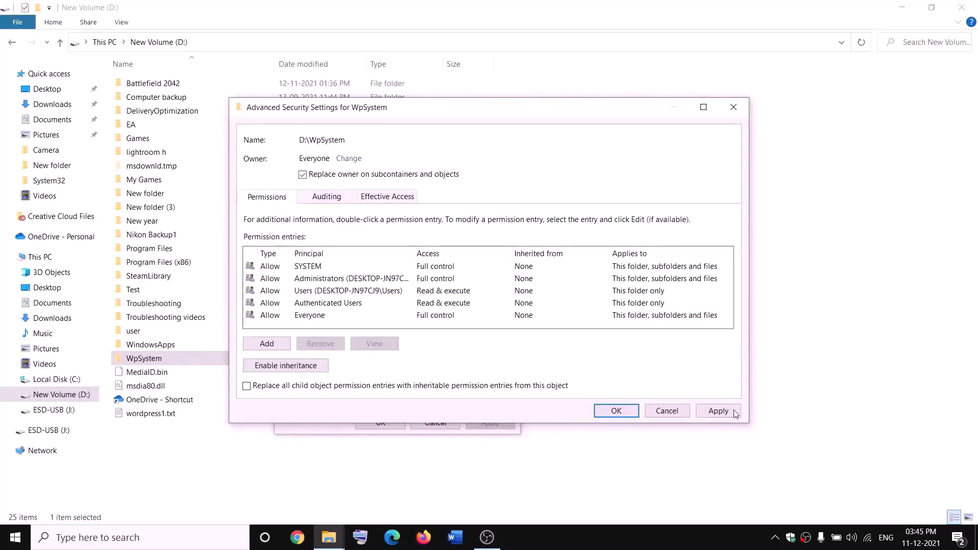
# Step: Apply Everyone as owner of WpSystem and its contents, then close all its security dialogs
pyautogui.click(719, 411)
pyautogui.click(616, 410)
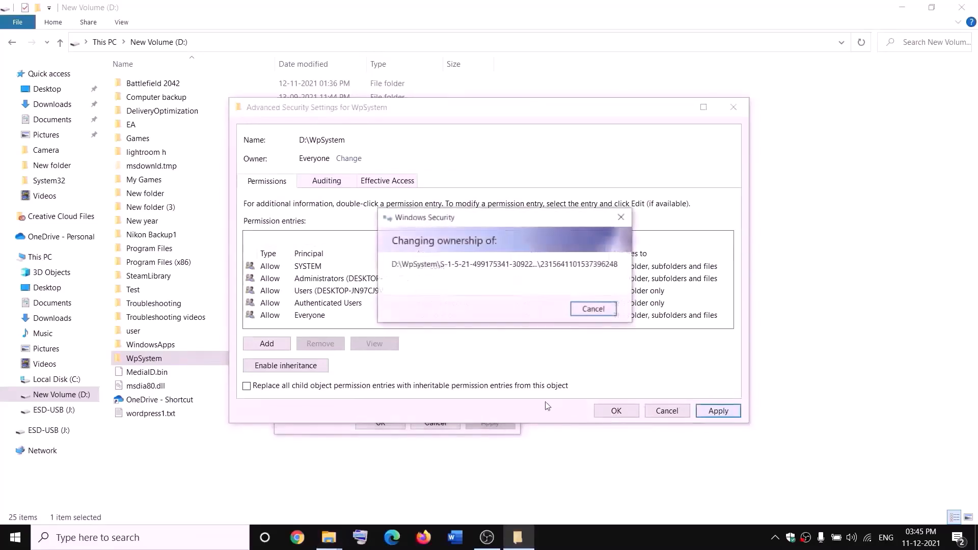
pyautogui.click(609, 322)
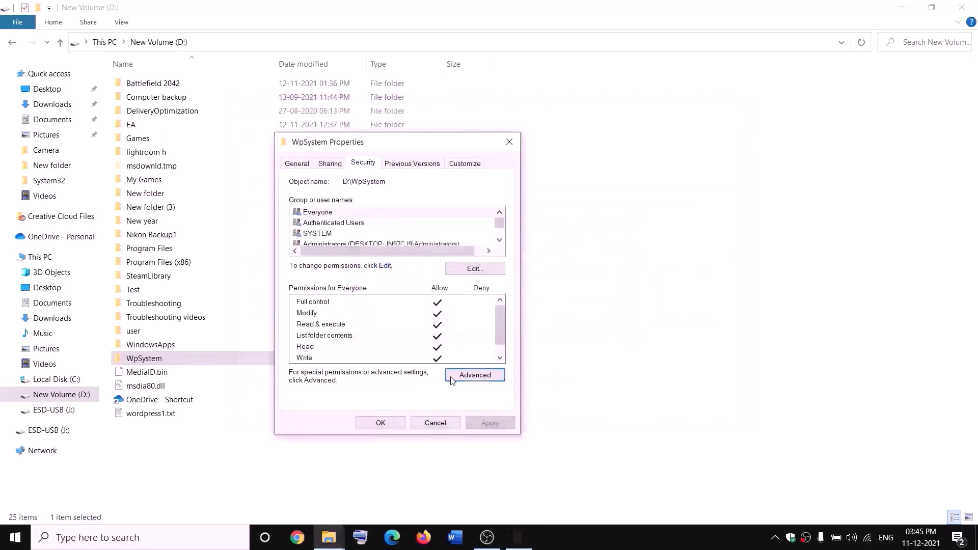
pyautogui.click(381, 424)
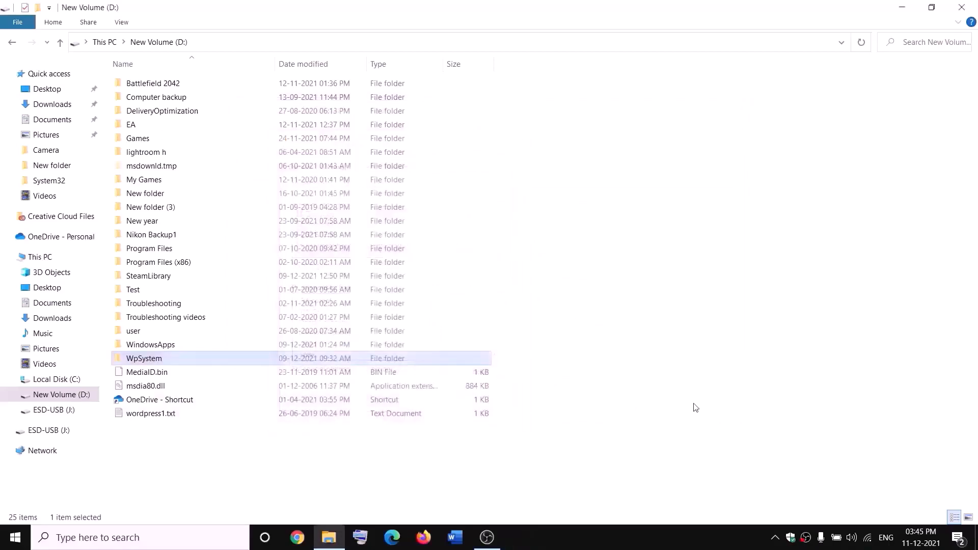
# Step: Add a new permission entry on WpSystem with Everyone as the principal
pyautogui.rightClick(147, 362)
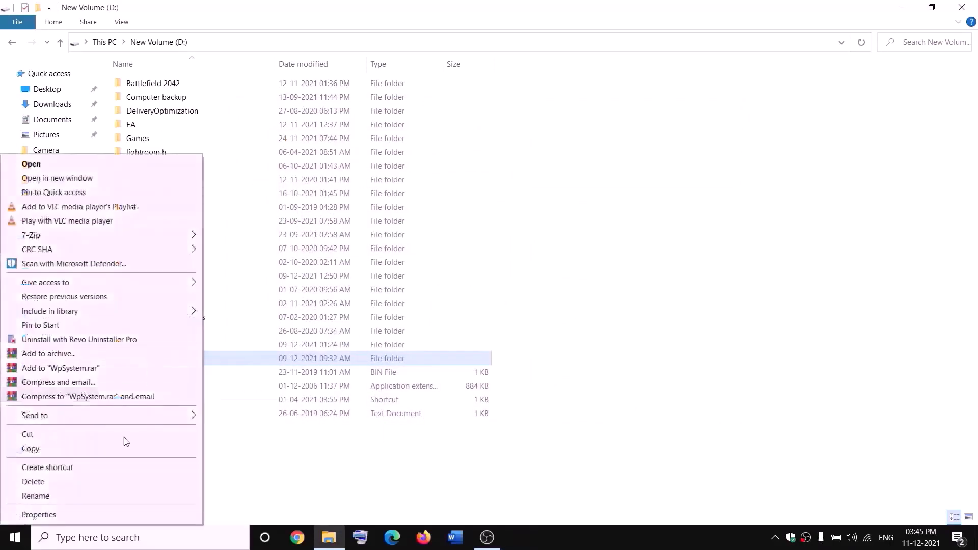
pyautogui.click(59, 514)
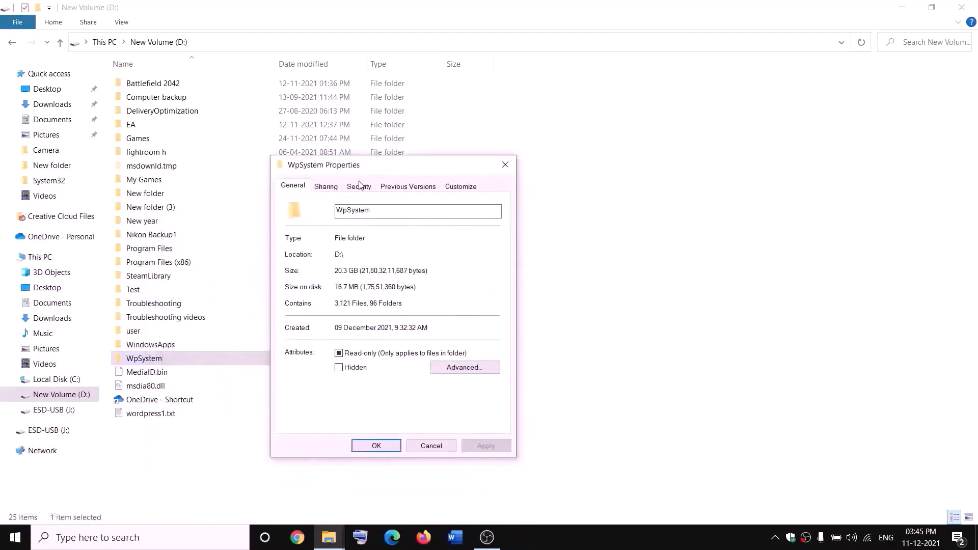
pyautogui.click(359, 186)
pyautogui.click(473, 400)
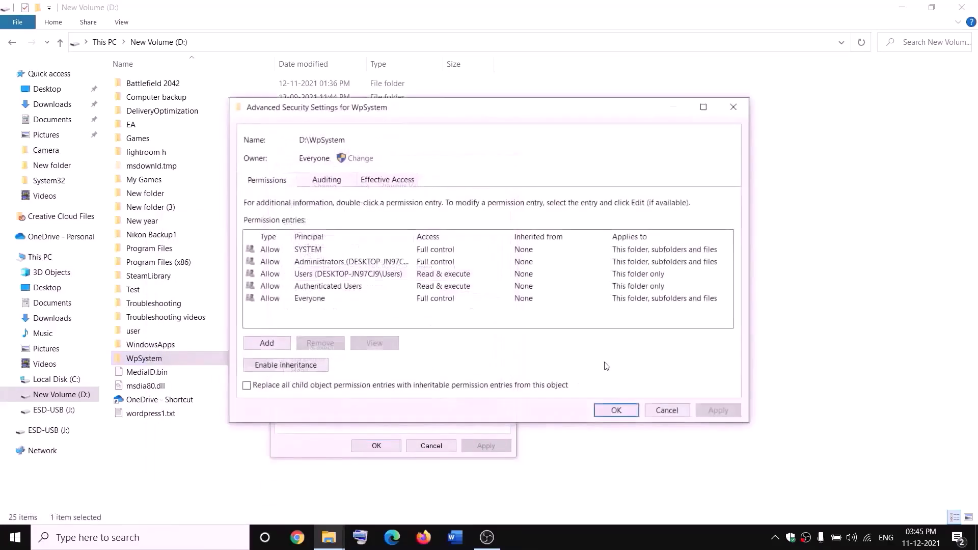
pyautogui.click(269, 344)
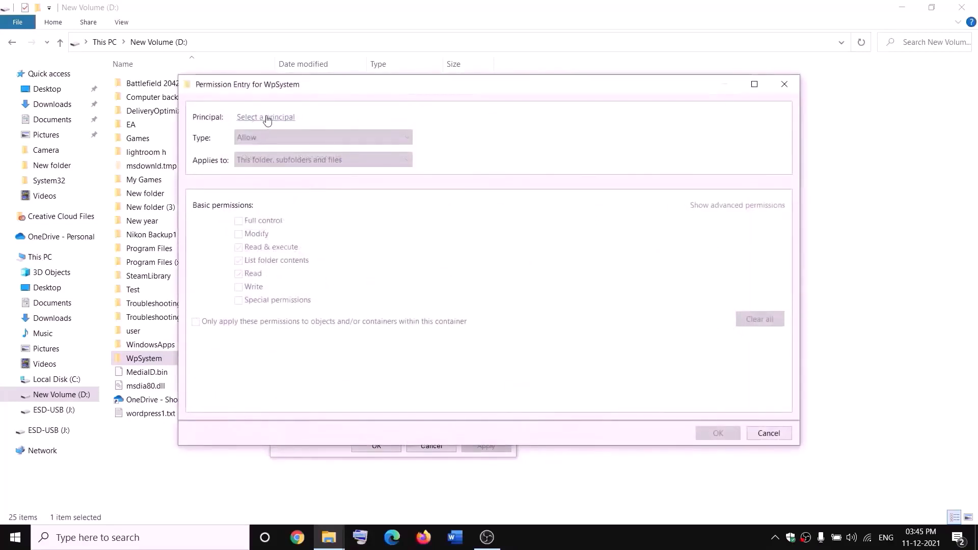
pyautogui.click(267, 118)
pyautogui.write('e')
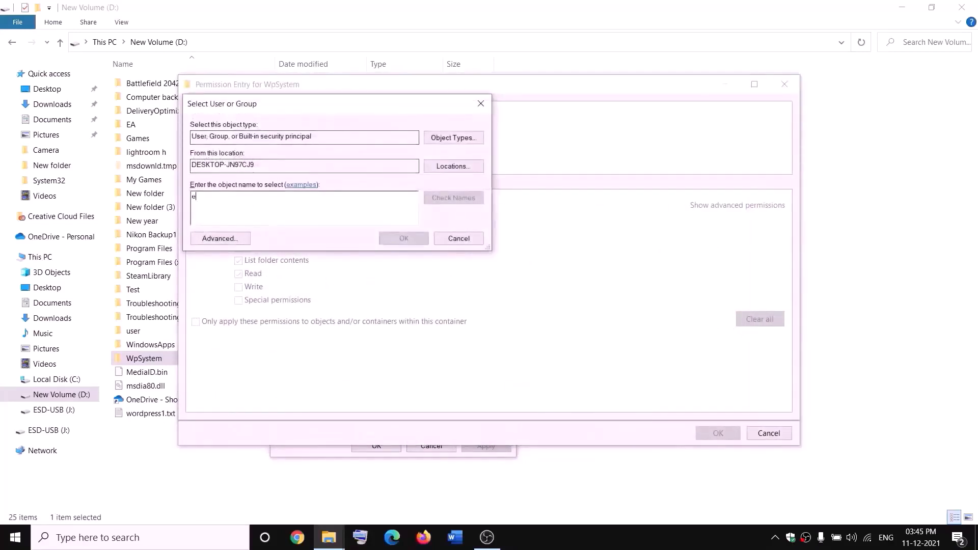
pyautogui.write('veryone')
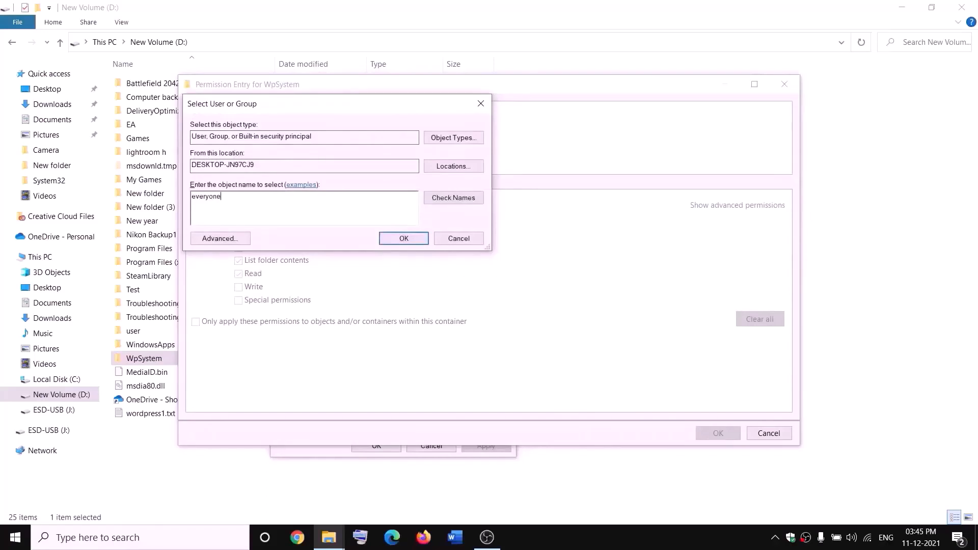
pyautogui.click(432, 198)
pyautogui.click(410, 239)
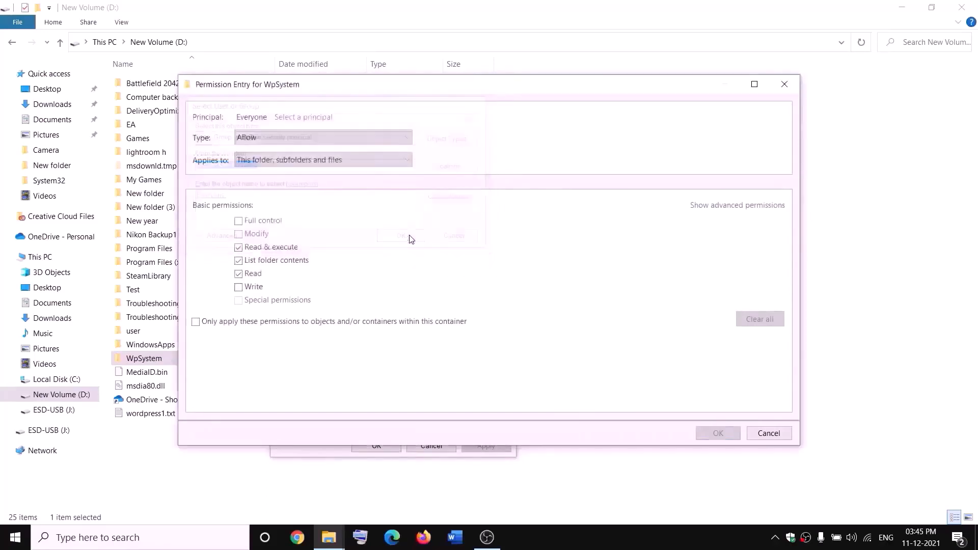
# Step: Grant Everyone Full control, apply it, and close the WpSystem security dialogs
pyautogui.click(239, 223)
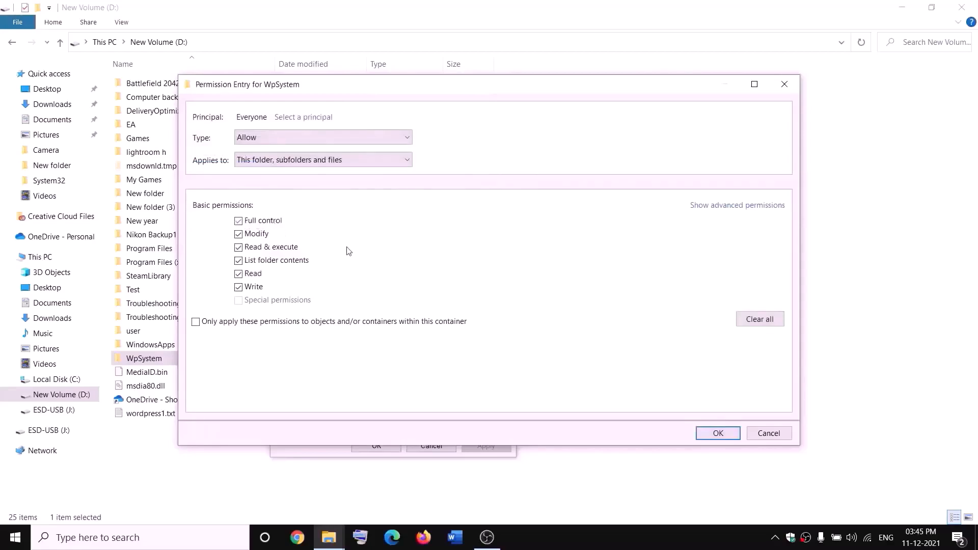
pyautogui.click(735, 434)
pyautogui.click(717, 412)
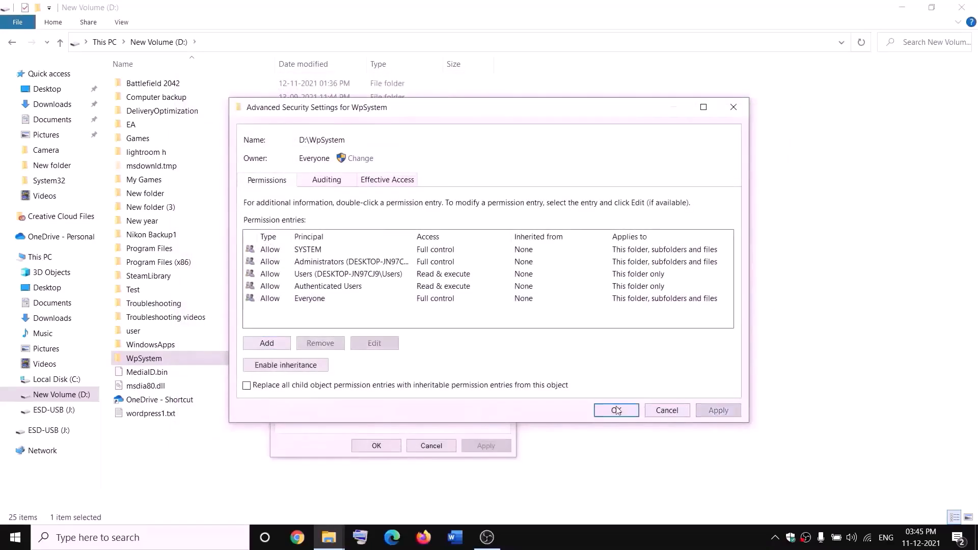
pyautogui.click(616, 410)
pyautogui.click(377, 445)
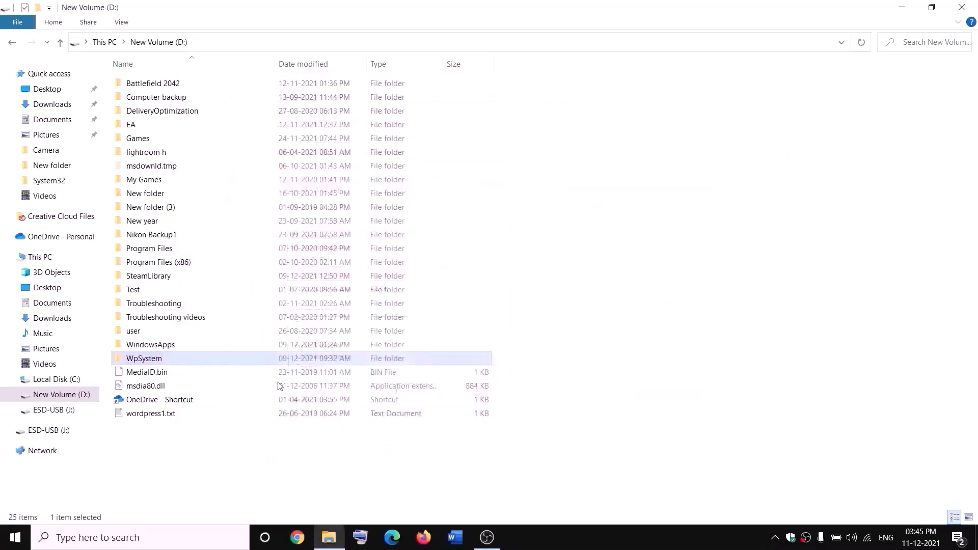
# Step: Append .old to the WpSystem folder name, making it WpSystem.old
pyautogui.rightClick(145, 360)
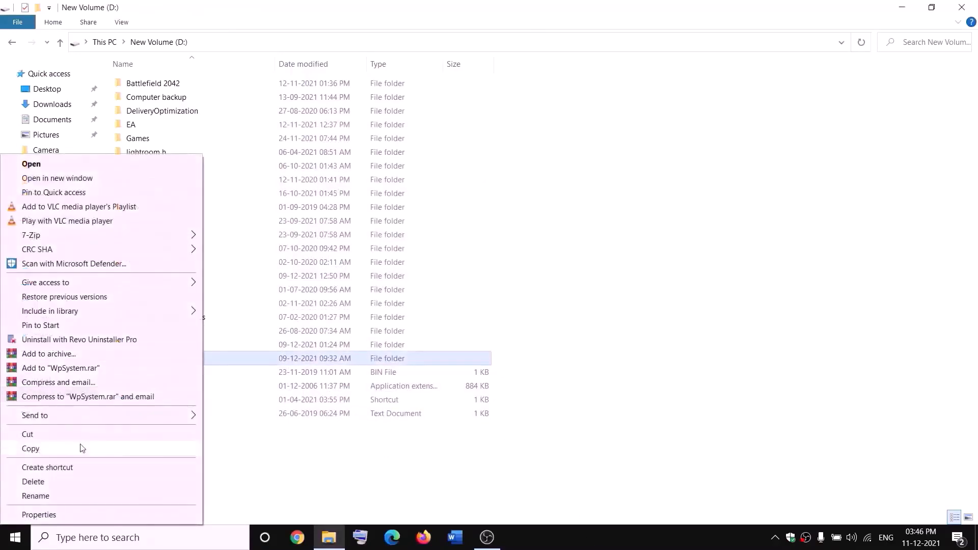
pyautogui.click(39, 497)
pyautogui.press('End')
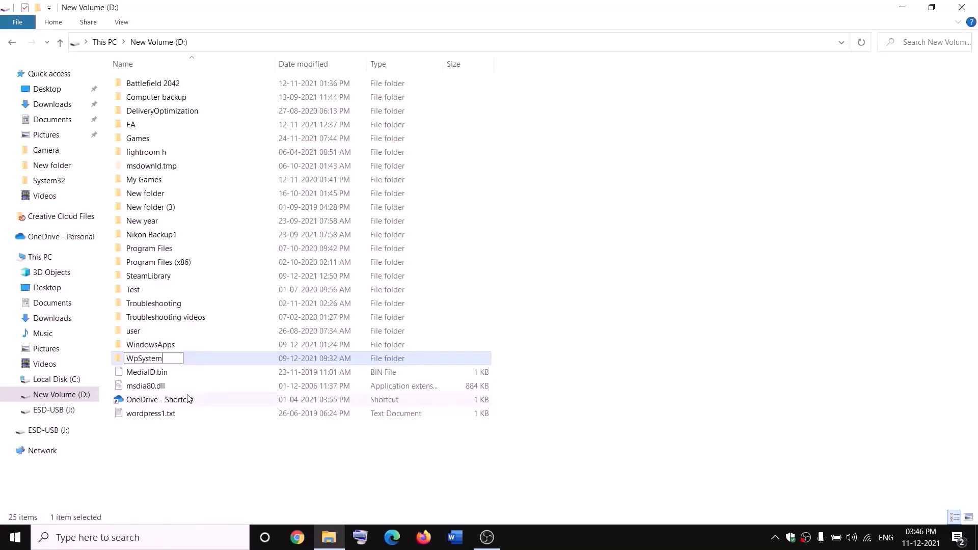
pyautogui.write('.old')
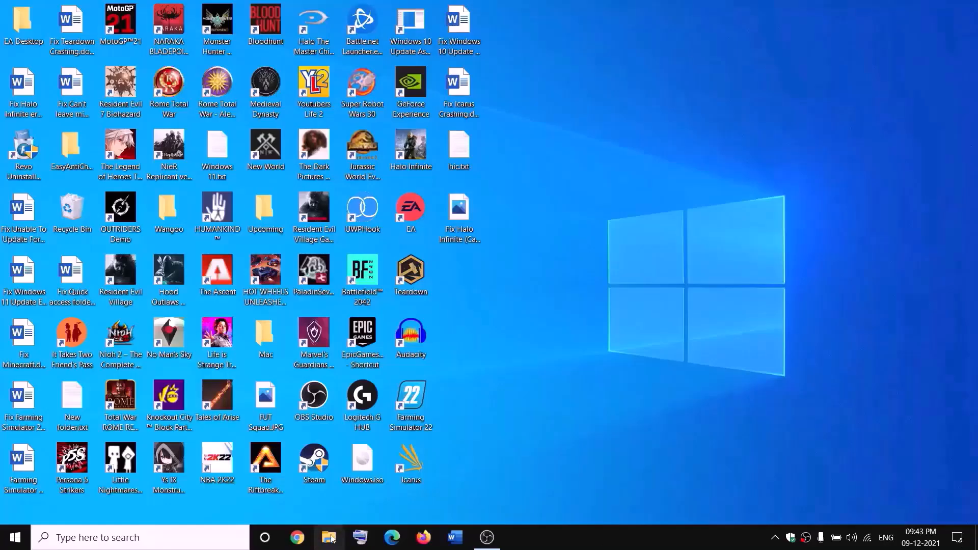
pyautogui.press('super+e')
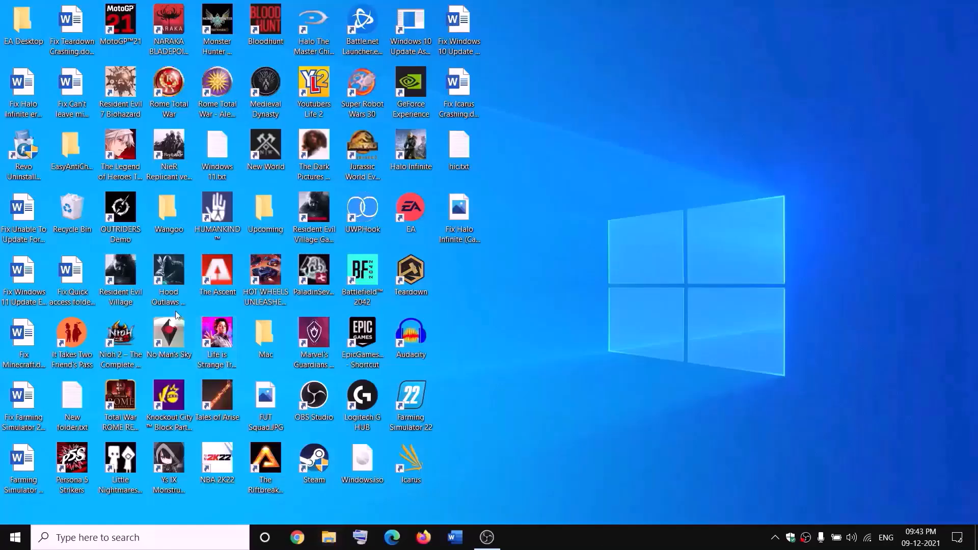
# Step: Go to New Volume (D:) and open the WindowsApps folder's properties
pyautogui.click(22, 256)
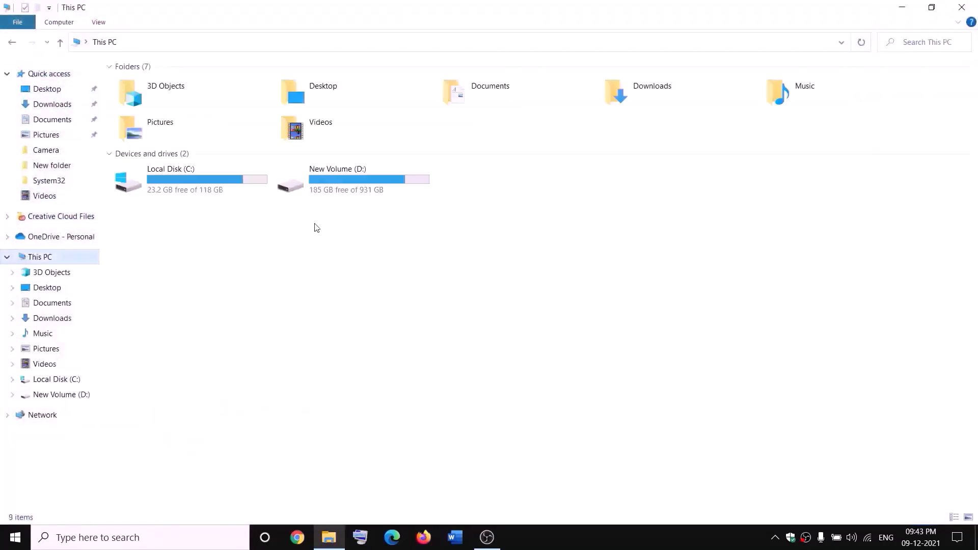
pyautogui.doubleClick(350, 184)
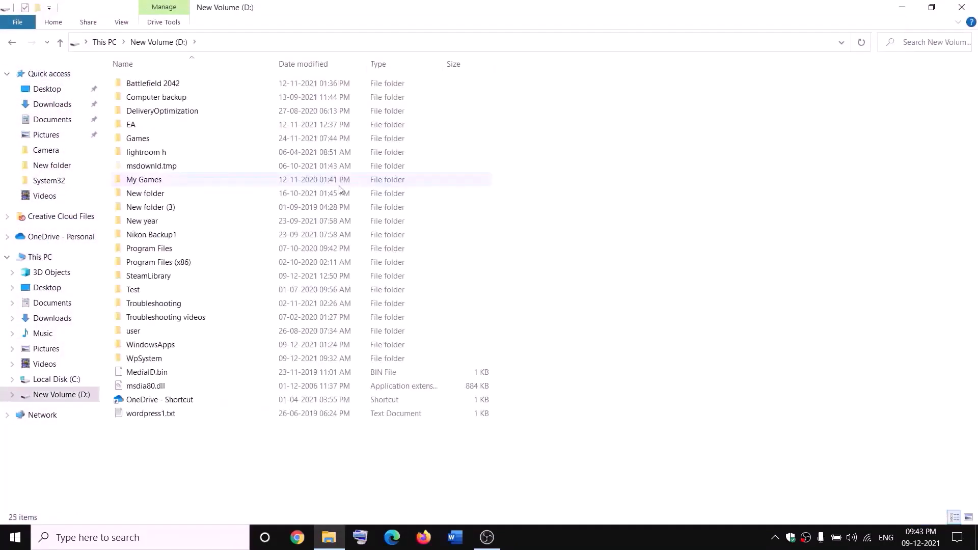
pyautogui.click(174, 344)
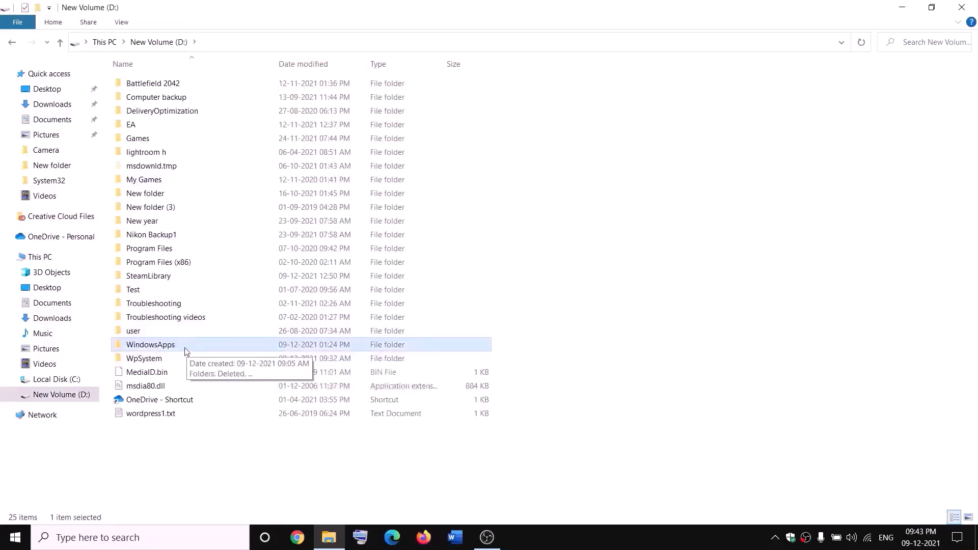
pyautogui.rightClick(184, 348)
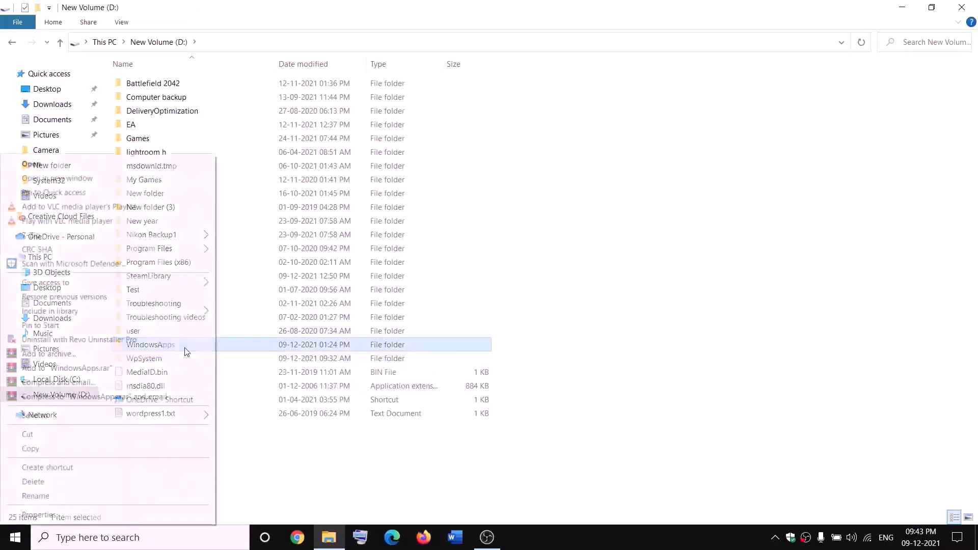
pyautogui.click(47, 517)
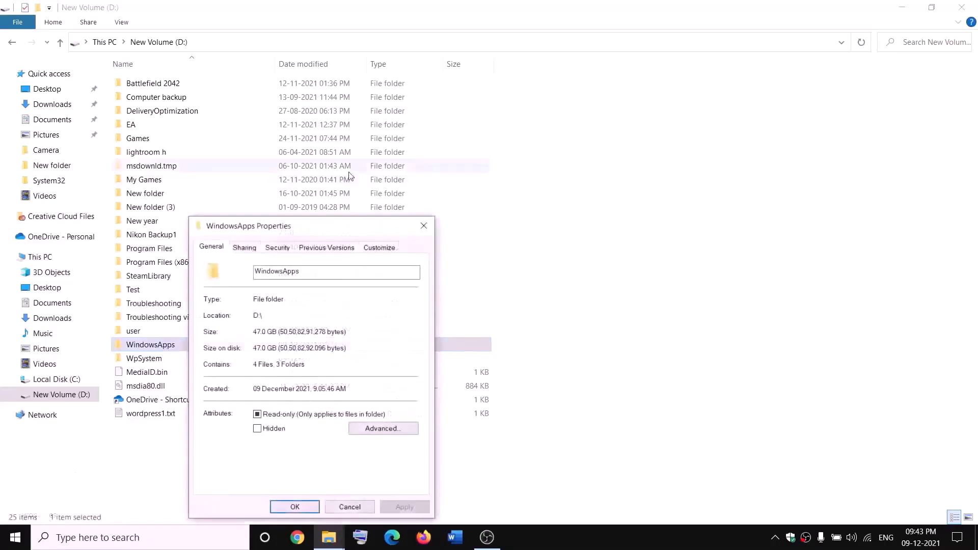
# Step: Make Everyone owner of WindowsApps, including subfolders and files, and apply it
pyautogui.click(277, 248)
pyautogui.click(382, 458)
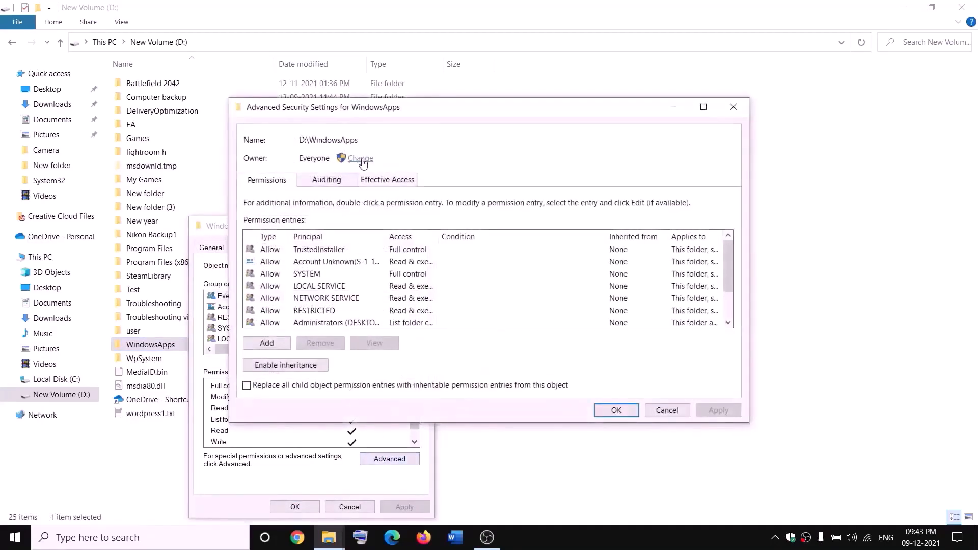
pyautogui.click(360, 159)
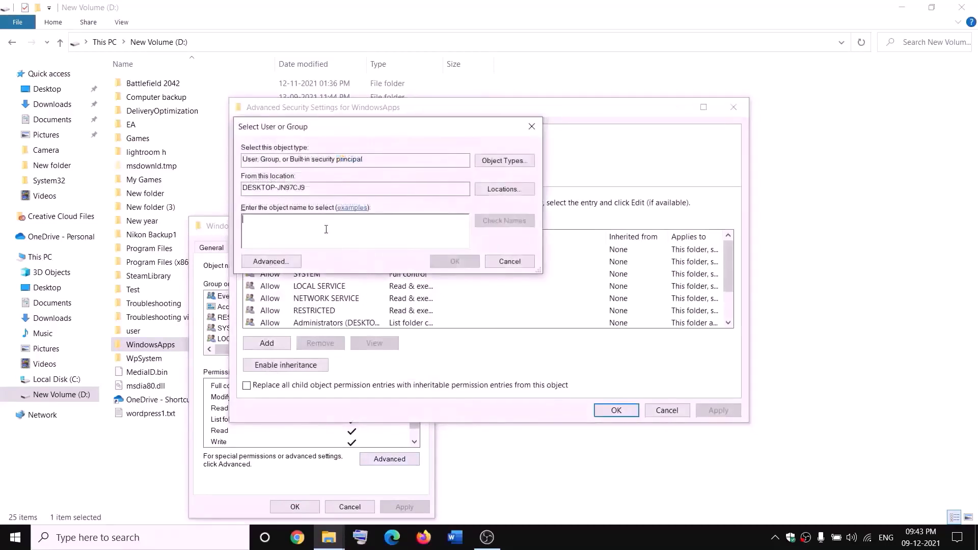
pyautogui.write('everyone')
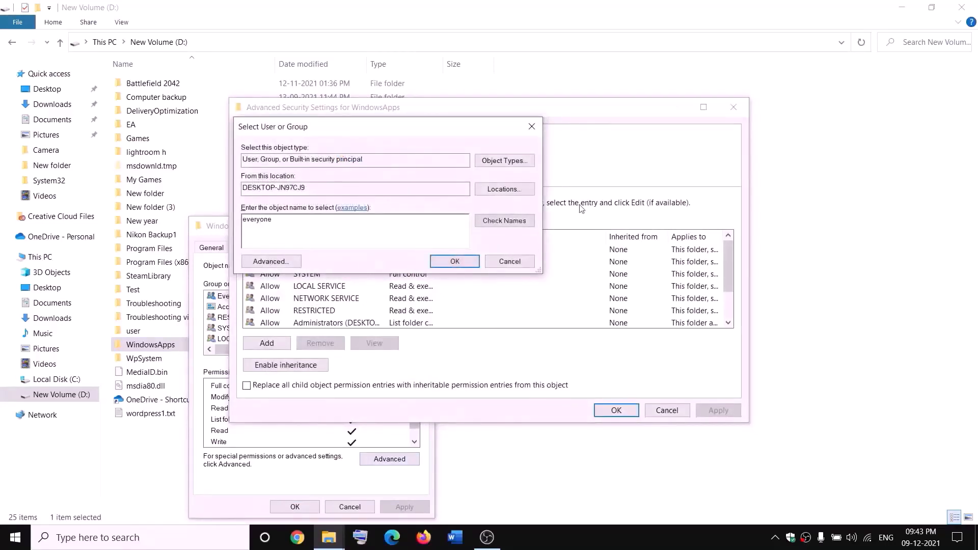
pyautogui.click(489, 221)
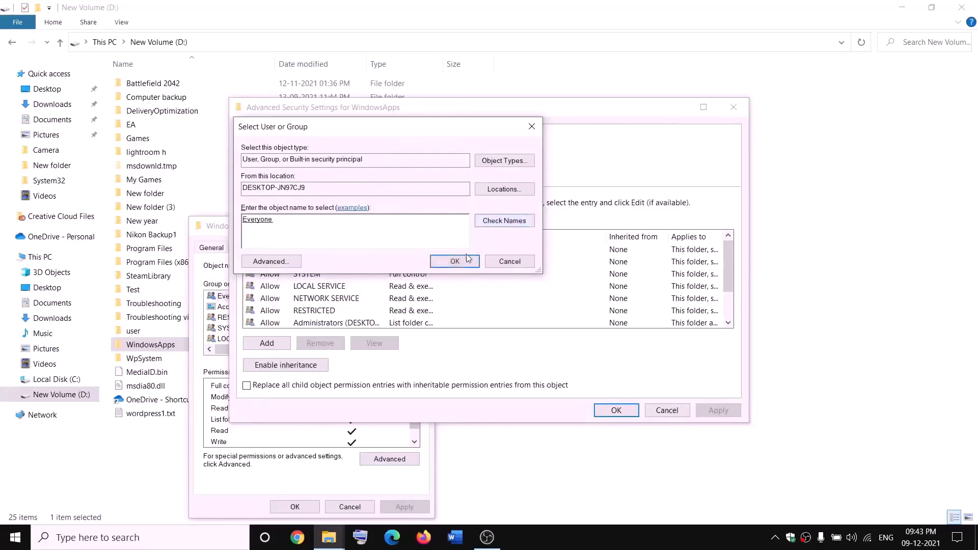
pyautogui.click(456, 262)
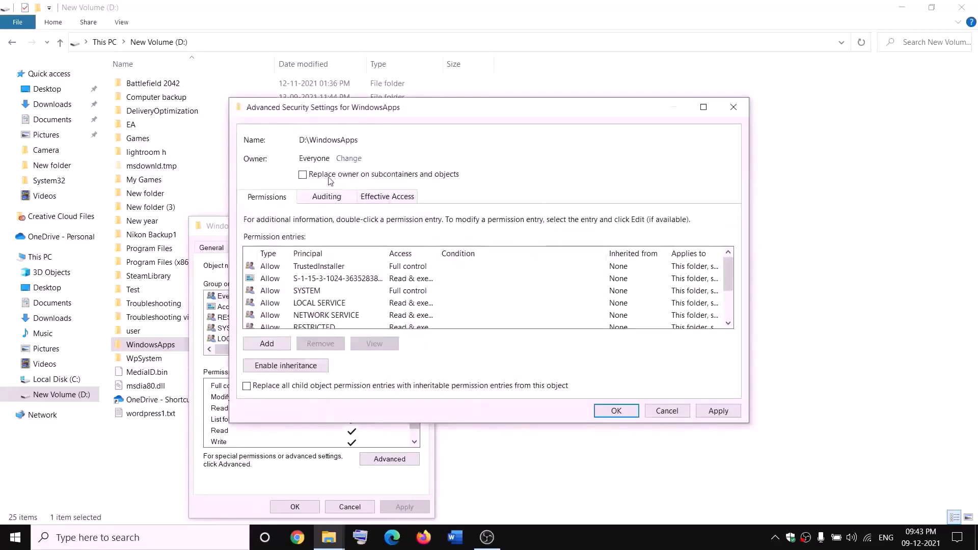
pyautogui.click(304, 175)
pyautogui.click(718, 411)
pyautogui.click(595, 321)
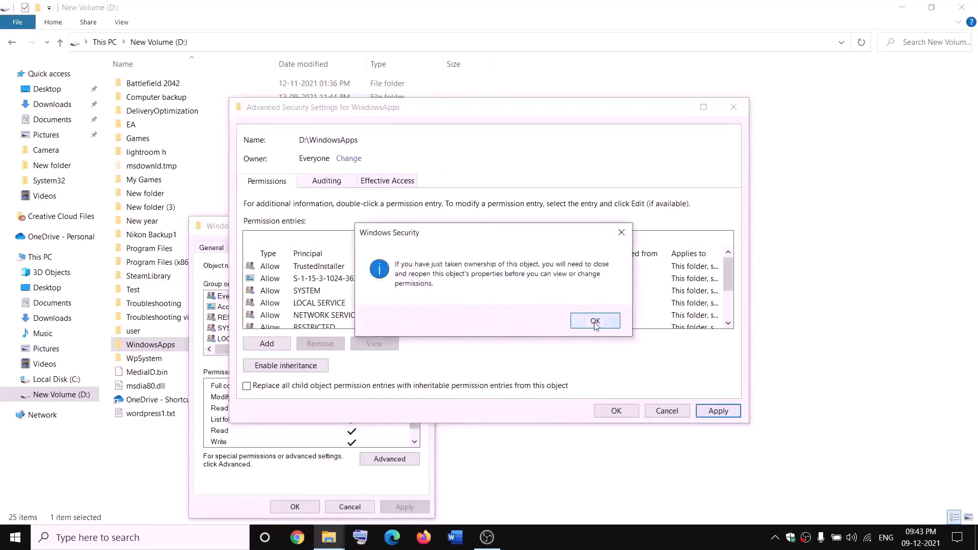
pyautogui.click(616, 412)
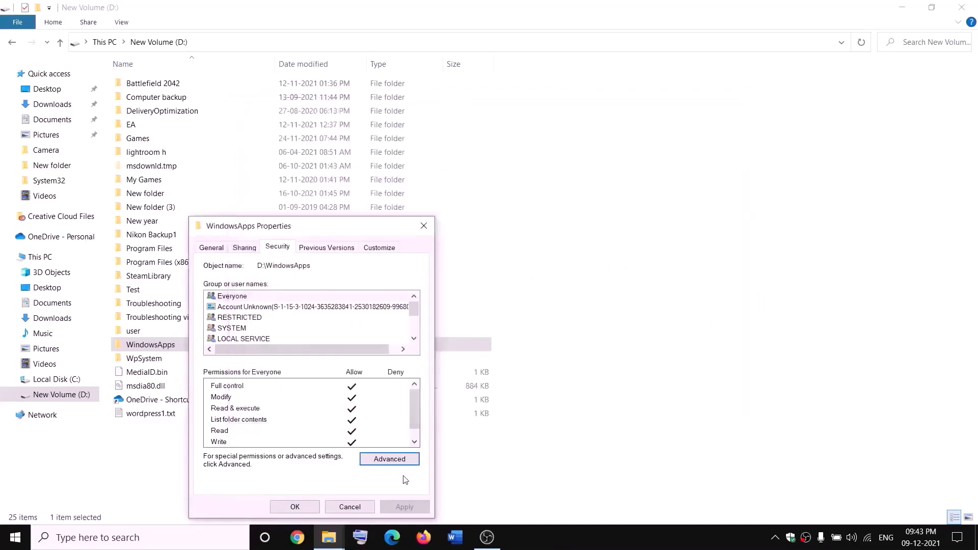
pyautogui.click(304, 508)
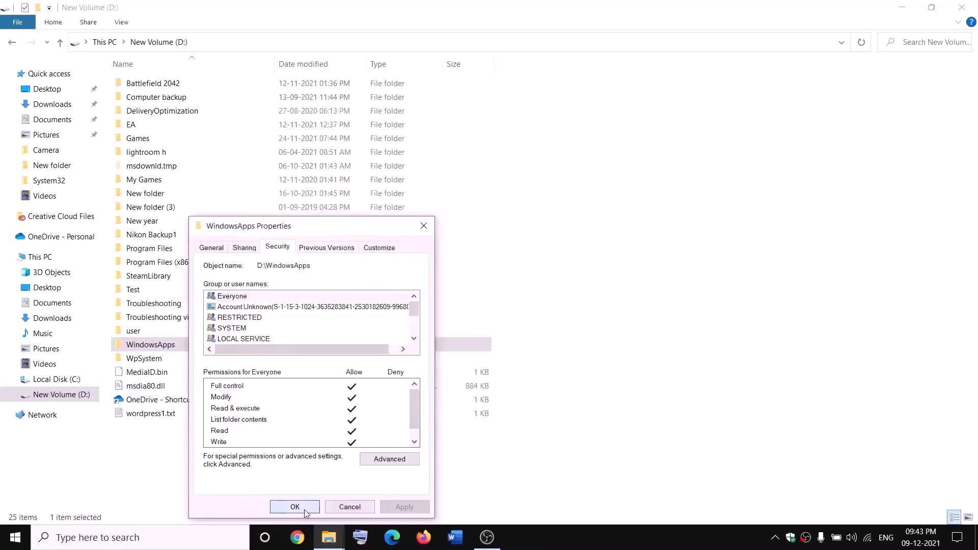
# Step: Add a new permission entry on WindowsApps with Everyone as the principal
pyautogui.rightClick(185, 350)
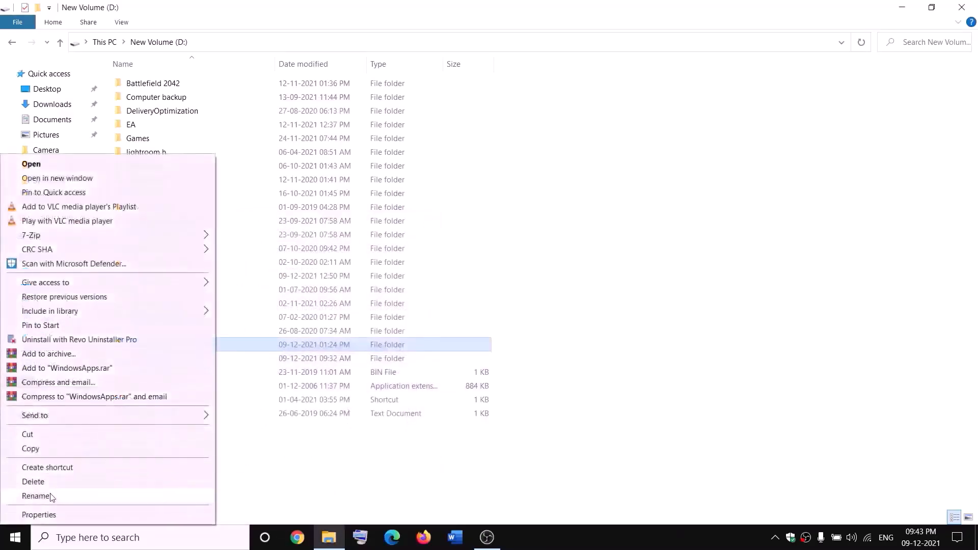
pyautogui.click(36, 516)
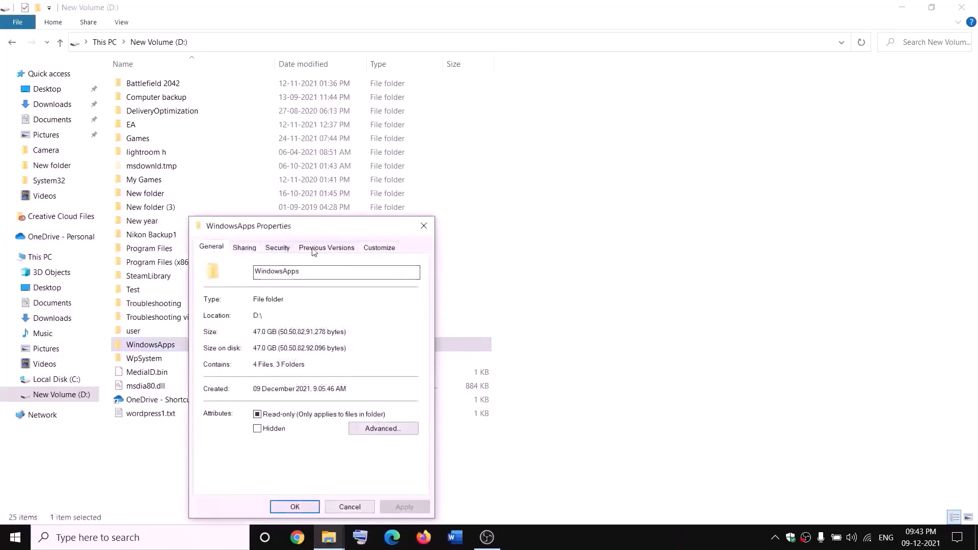
pyautogui.click(286, 250)
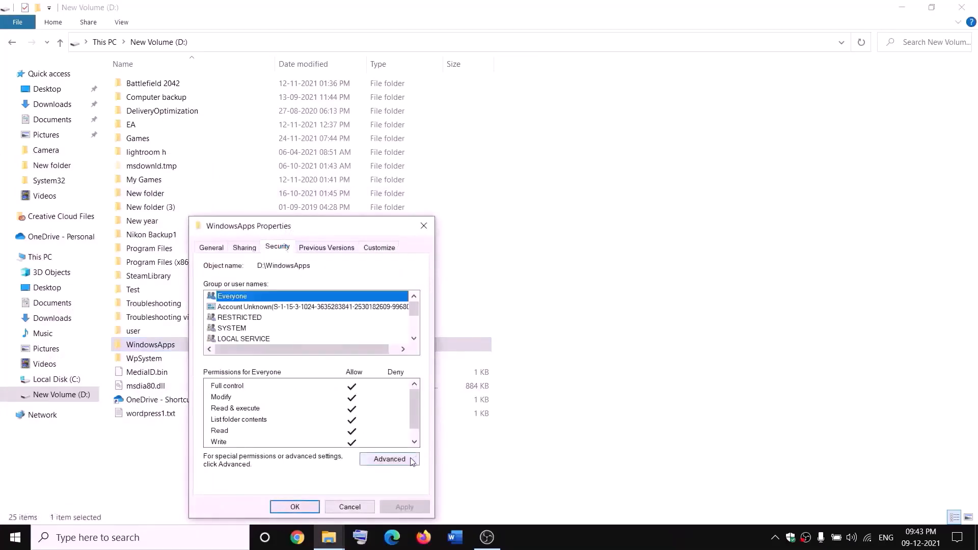
pyautogui.click(392, 459)
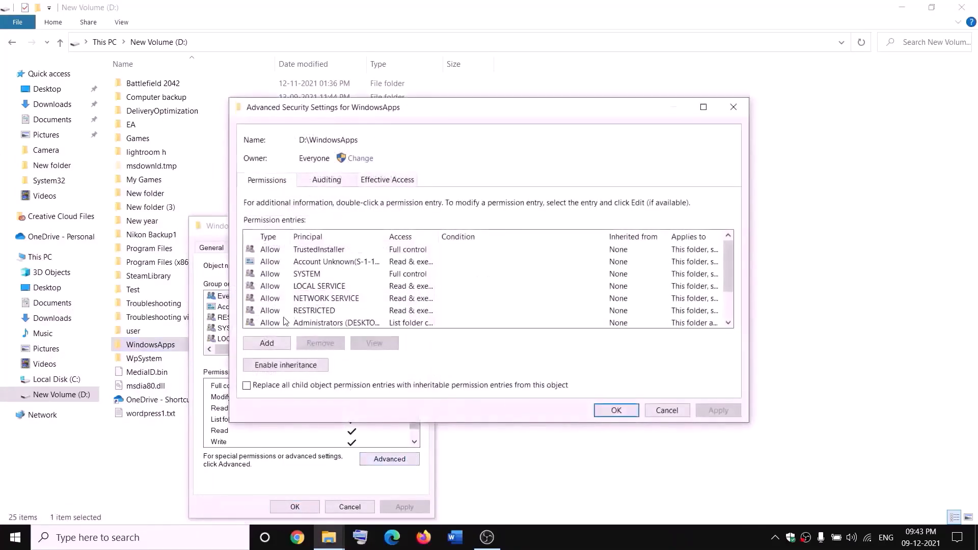
pyautogui.click(267, 343)
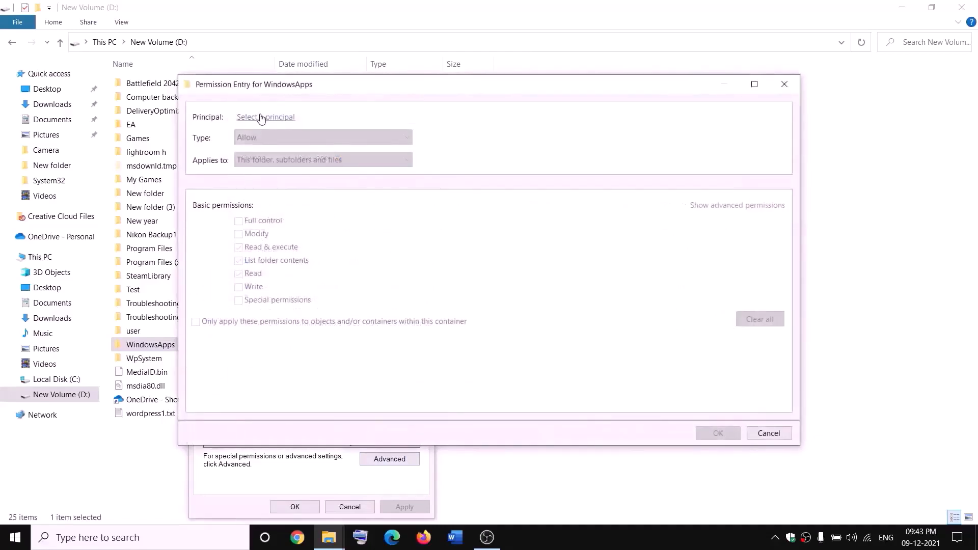
pyautogui.click(261, 118)
pyautogui.write('e')
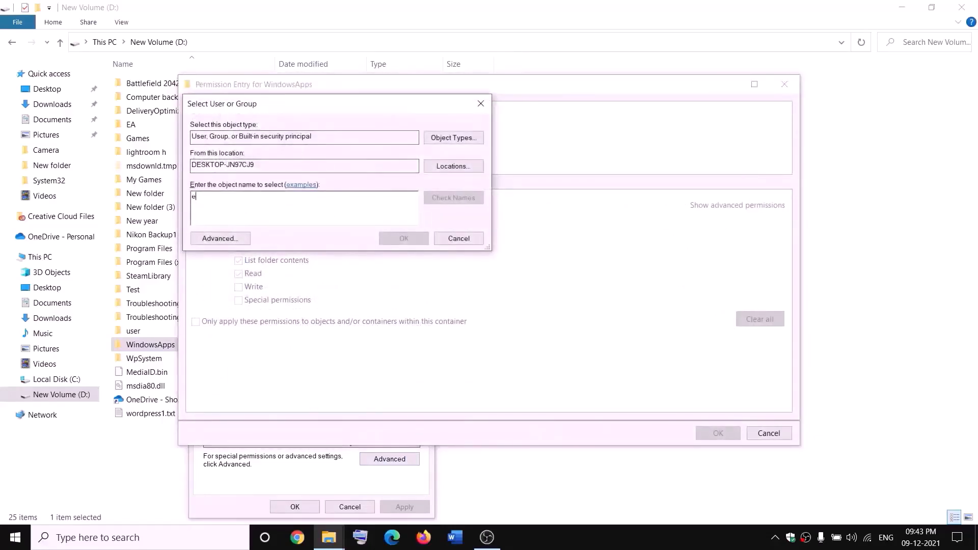
pyautogui.write('ver')
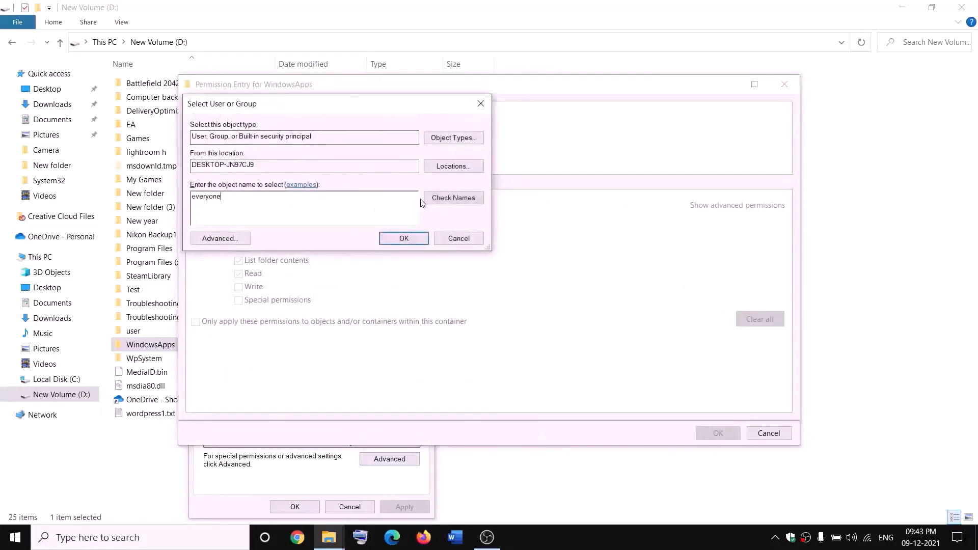
pyautogui.write('yone')
pyautogui.click(468, 198)
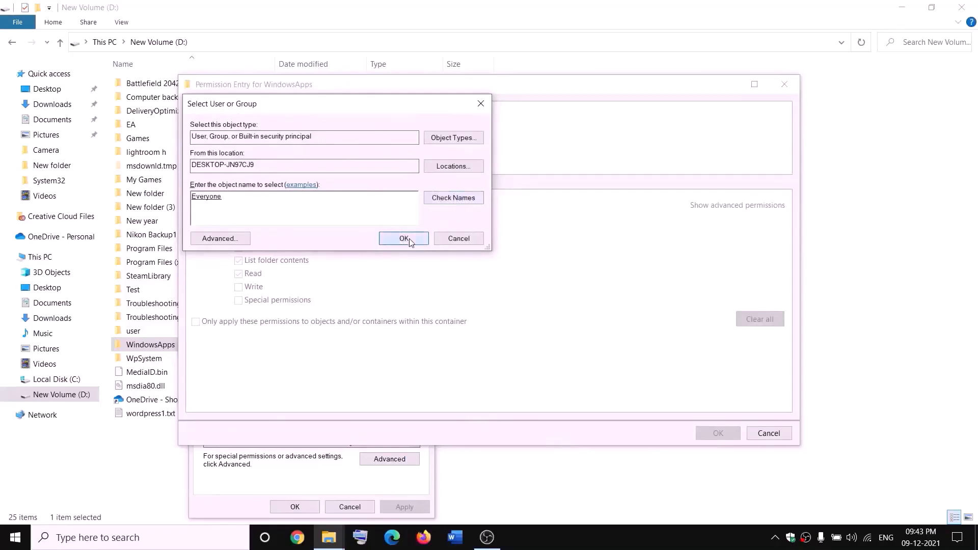
pyautogui.click(404, 239)
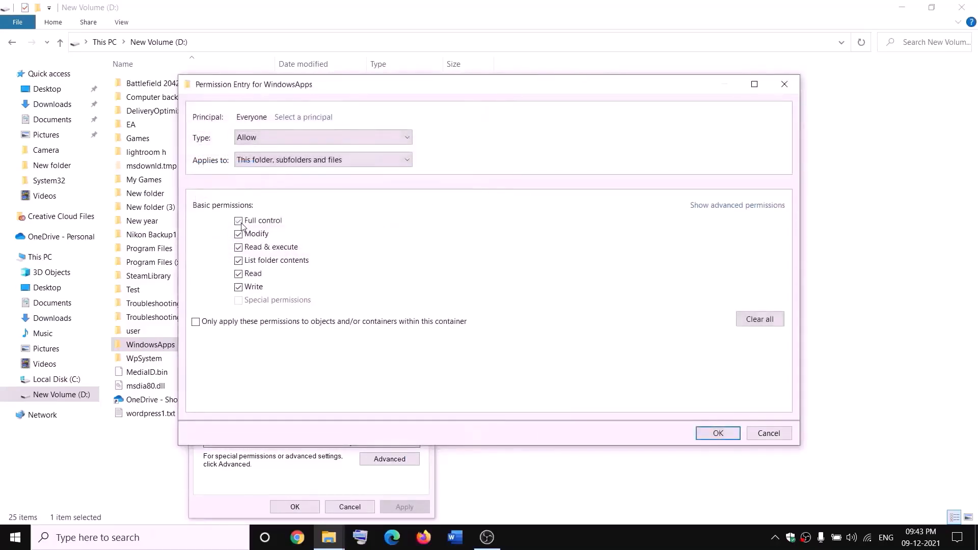
# Step: Save the Everyone Full control entry, apply it, and close the dialogs
pyautogui.click(718, 433)
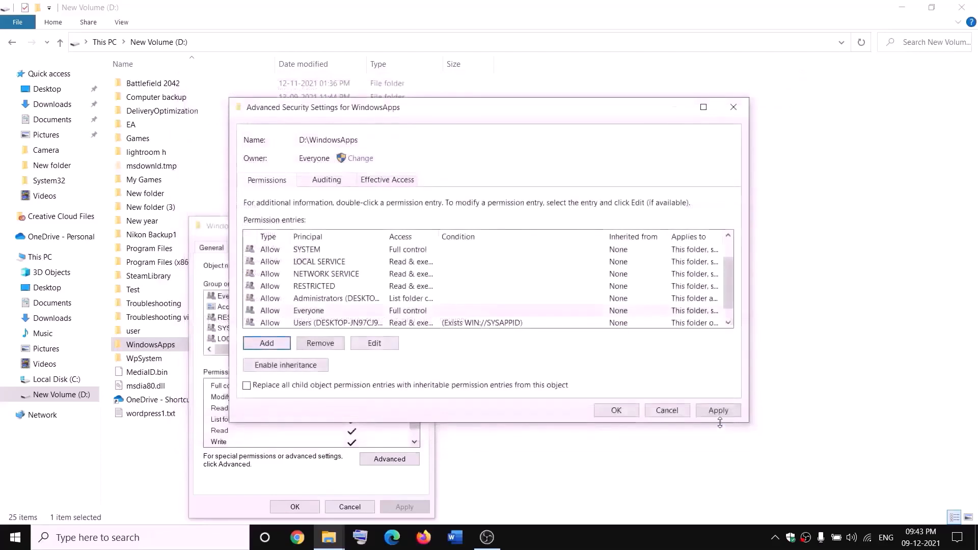
pyautogui.click(717, 412)
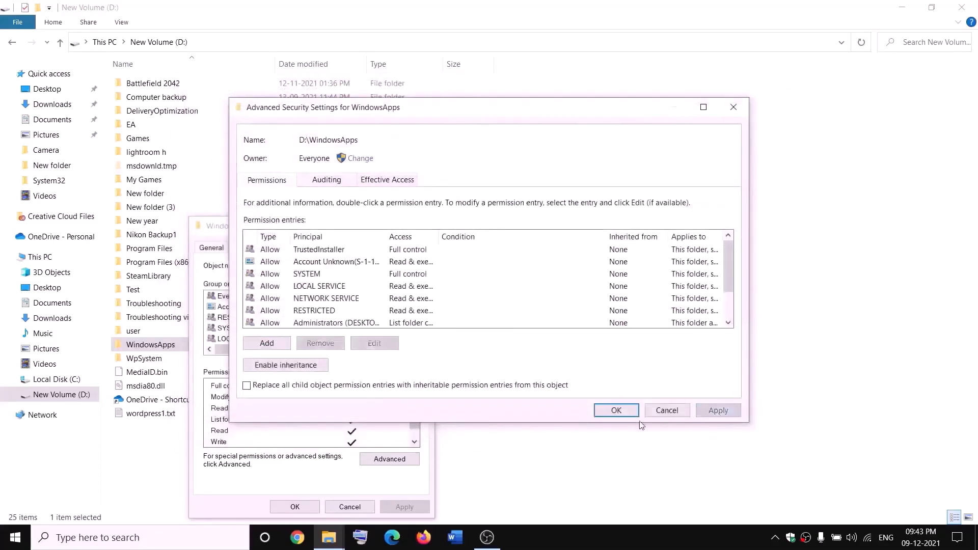
pyautogui.click(613, 412)
pyautogui.click(312, 506)
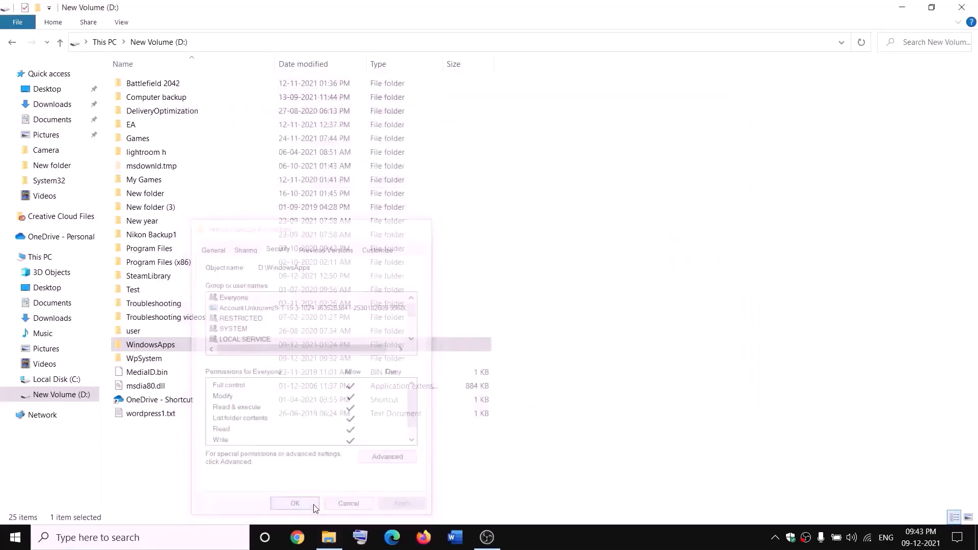
# Step: Append .old to the WindowsApps folder name on D:, making it WindowsApps.old
pyautogui.rightClick(185, 350)
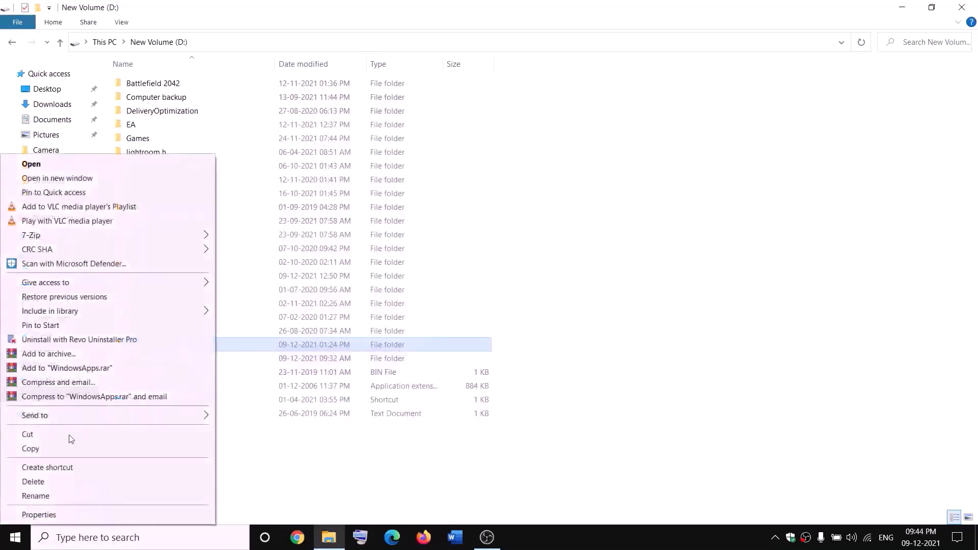
pyautogui.click(29, 497)
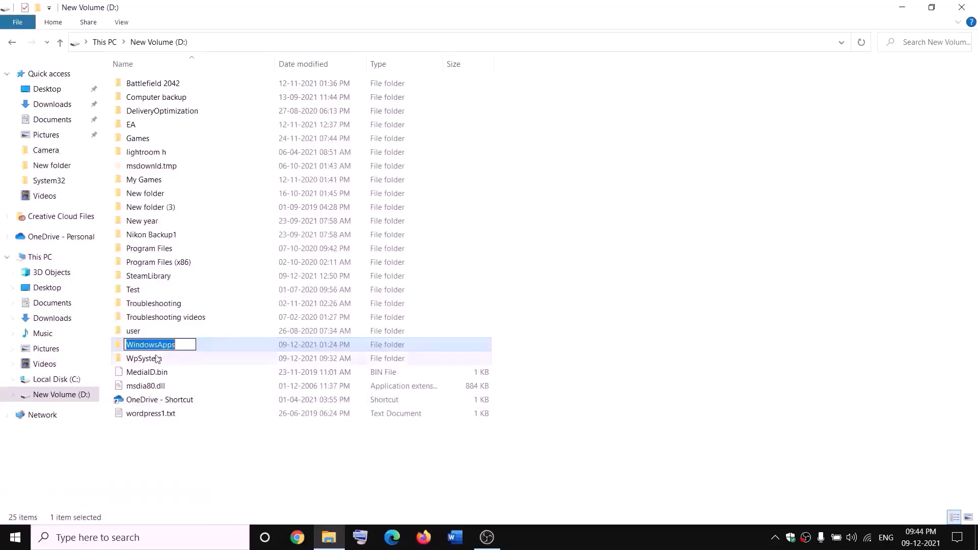
pyautogui.click(183, 342)
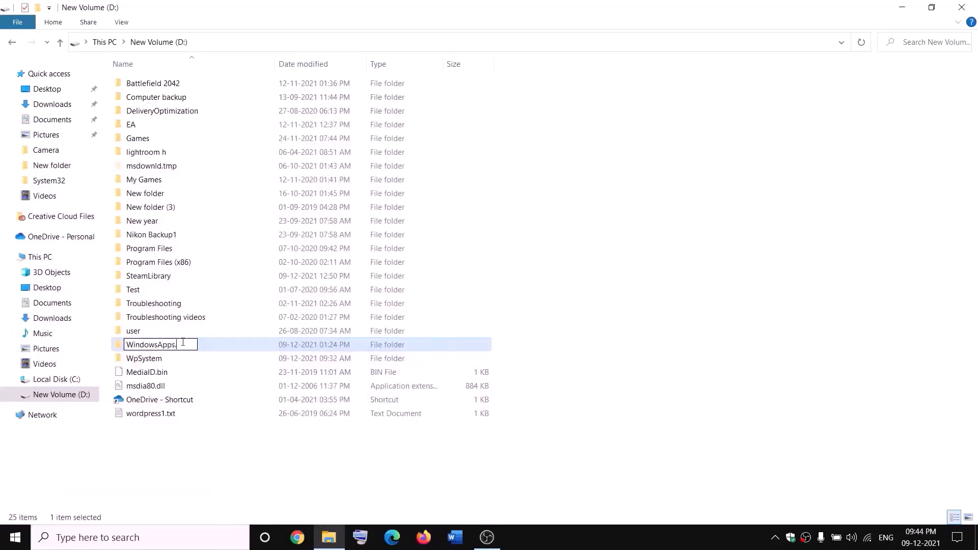
pyautogui.write('.old')
pyautogui.click(223, 444)
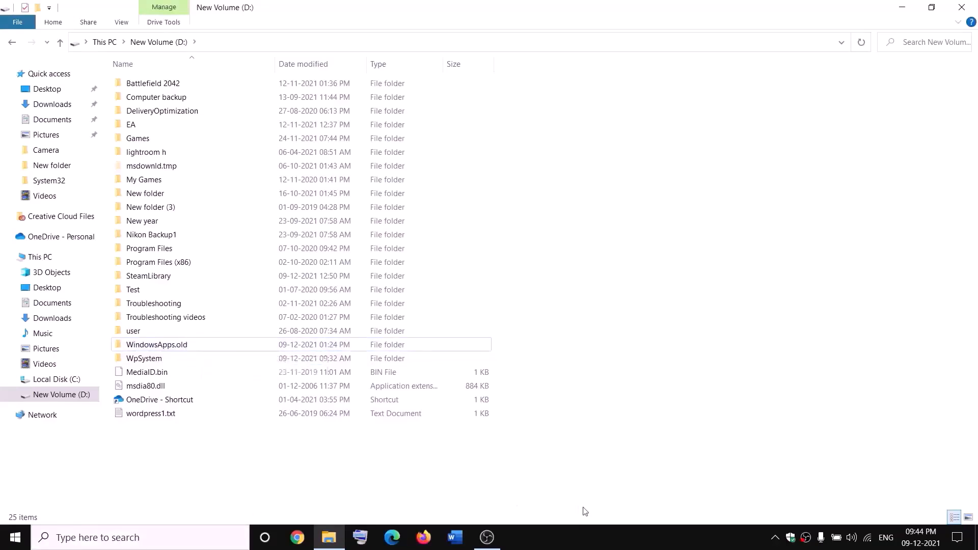
# Step: End the Gaming Services process in Task Manager, then close Task Manager
pyautogui.rightClick(15, 537)
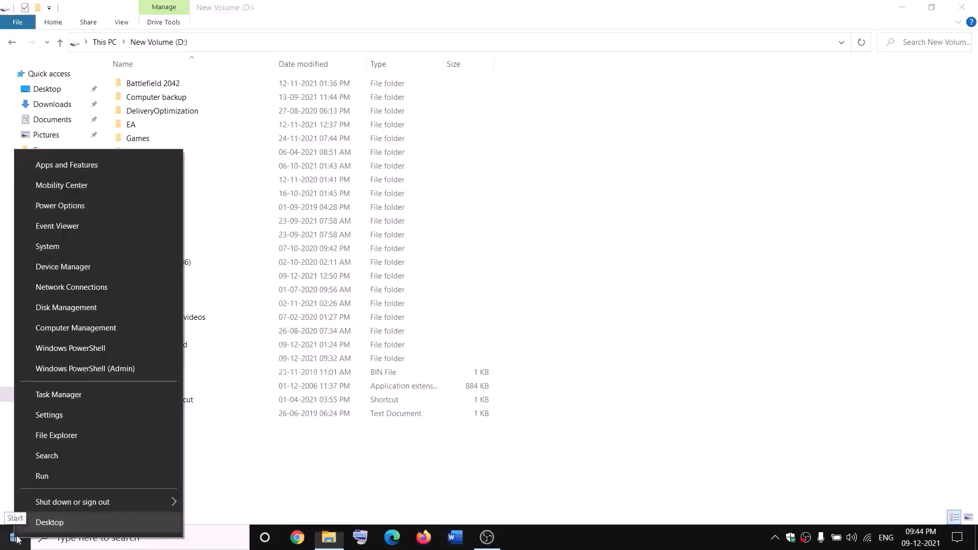
pyautogui.click(53, 400)
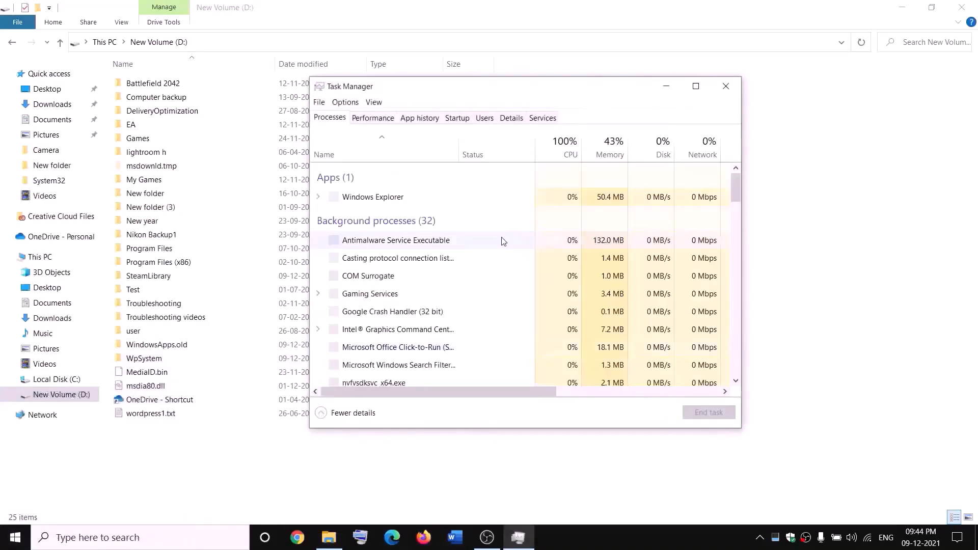
pyautogui.scroll(-3, 445, 288)
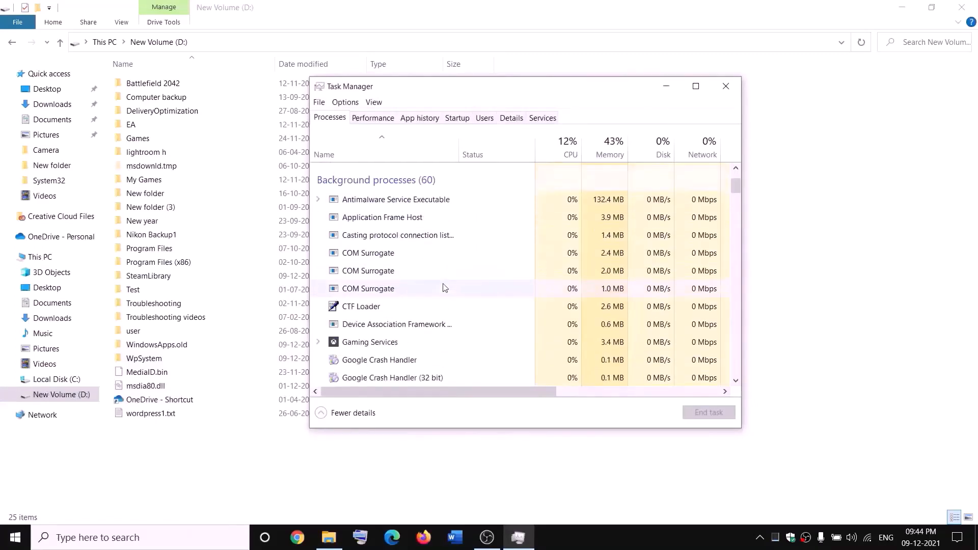
pyautogui.rightClick(355, 347)
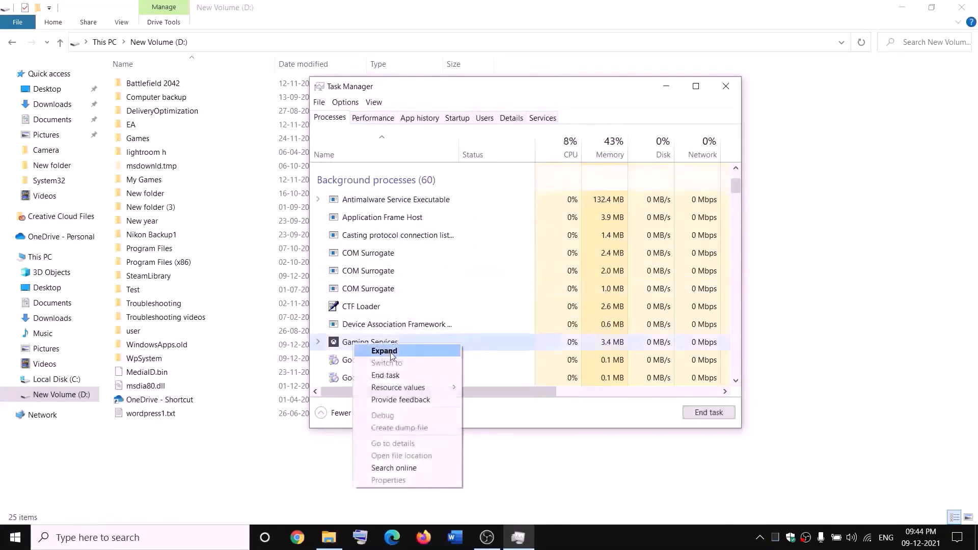
pyautogui.click(392, 380)
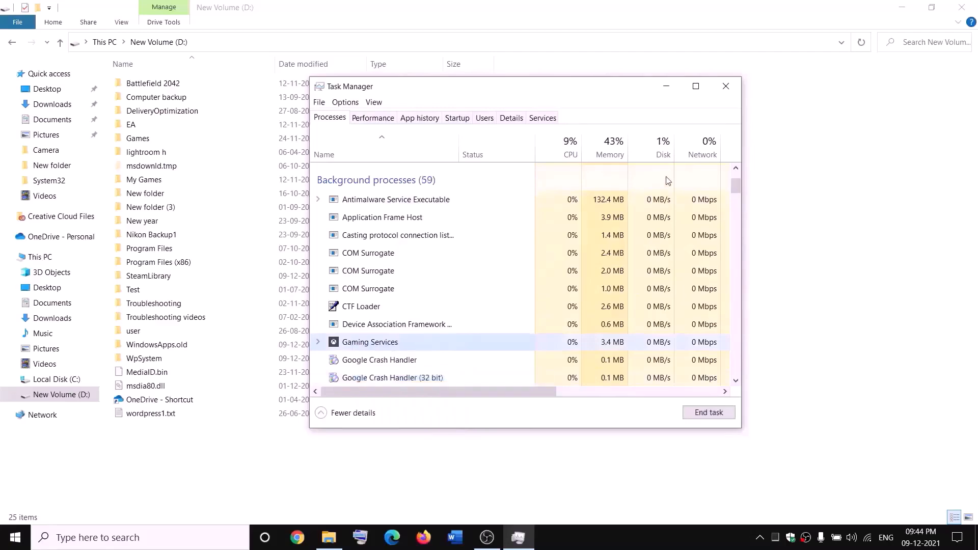
pyautogui.click(726, 86)
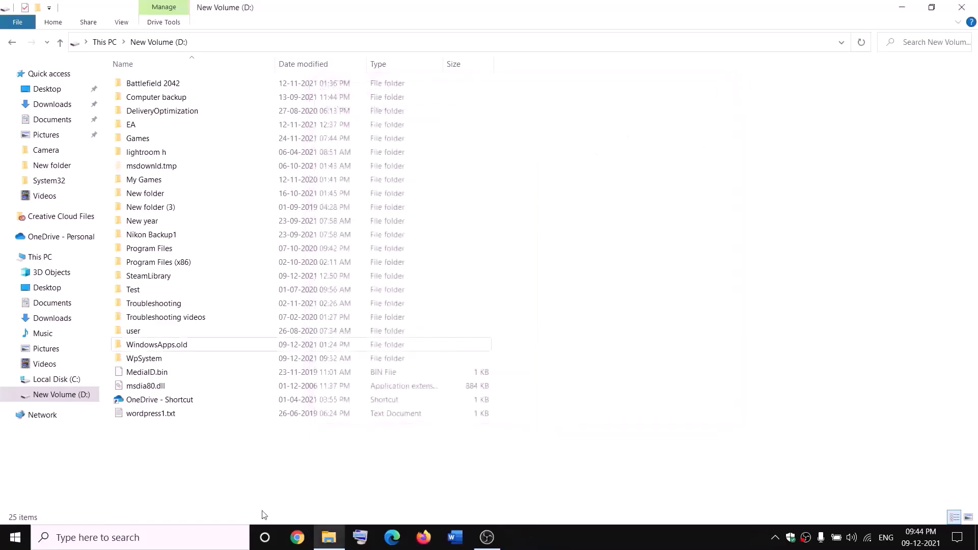
# Step: Launch Services from Windows search and locate the Gaming Services entry
pyautogui.click(214, 538)
pyautogui.write('servi')
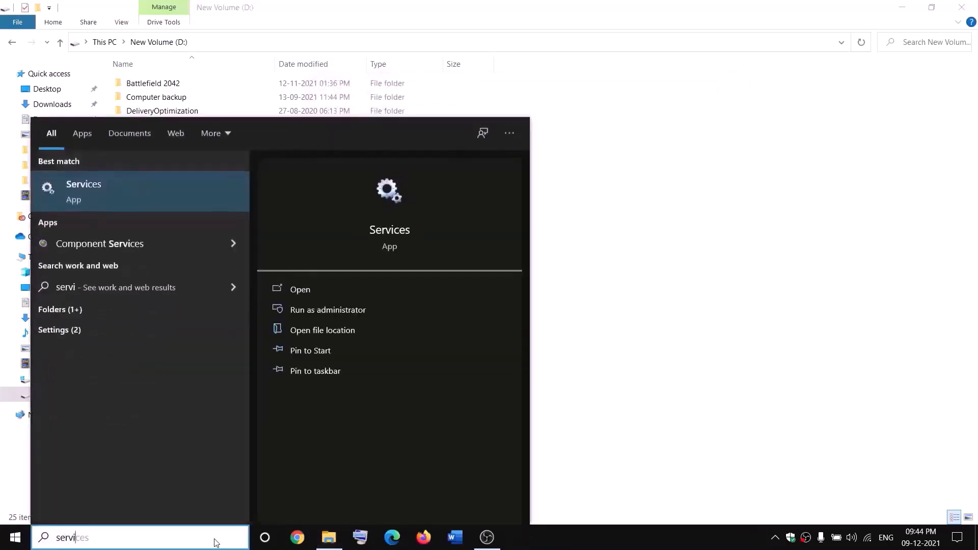
pyautogui.press('Return')
pyautogui.click(421, 274)
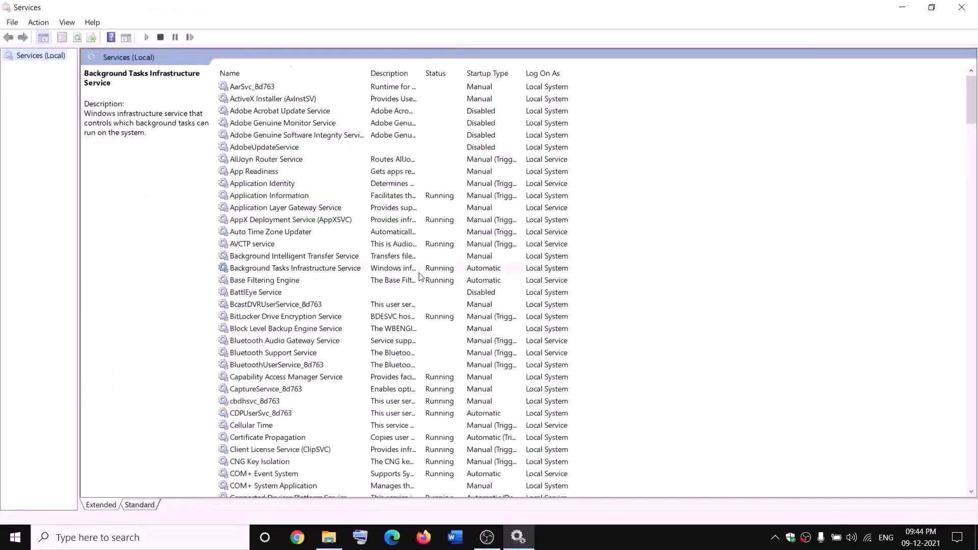
pyautogui.press('g')
pyautogui.click(434, 139)
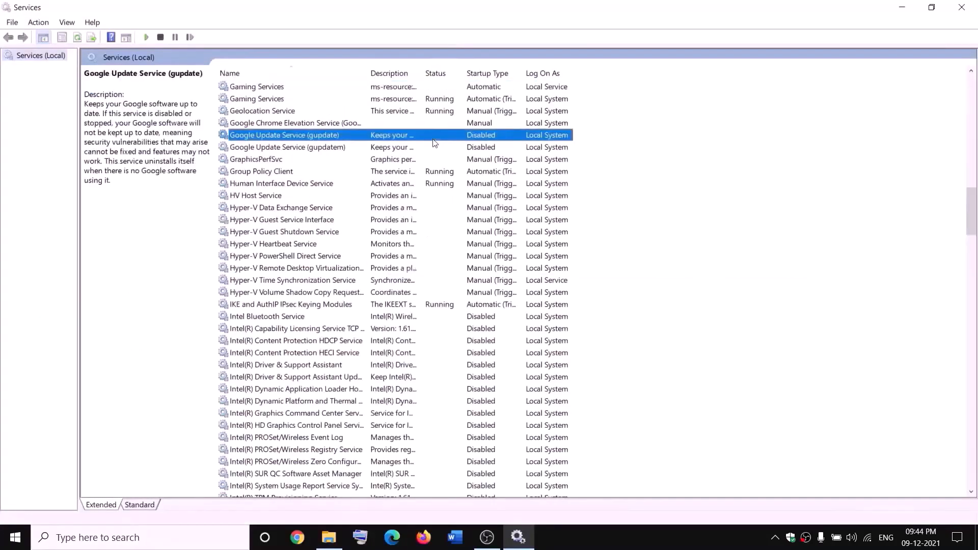
pyautogui.click(406, 89)
# Step: Stop both Gaming Services entries
pyautogui.rightClick(406, 88)
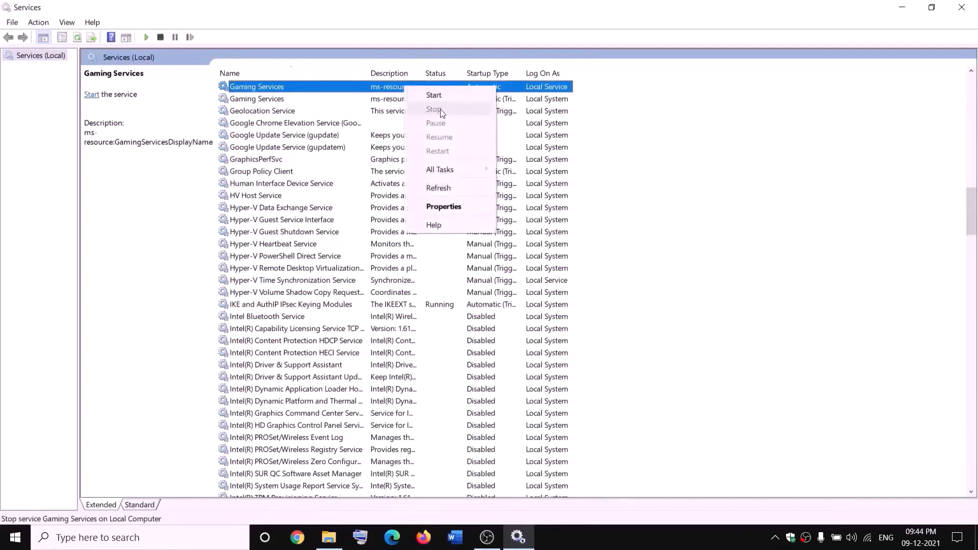
pyautogui.click(438, 96)
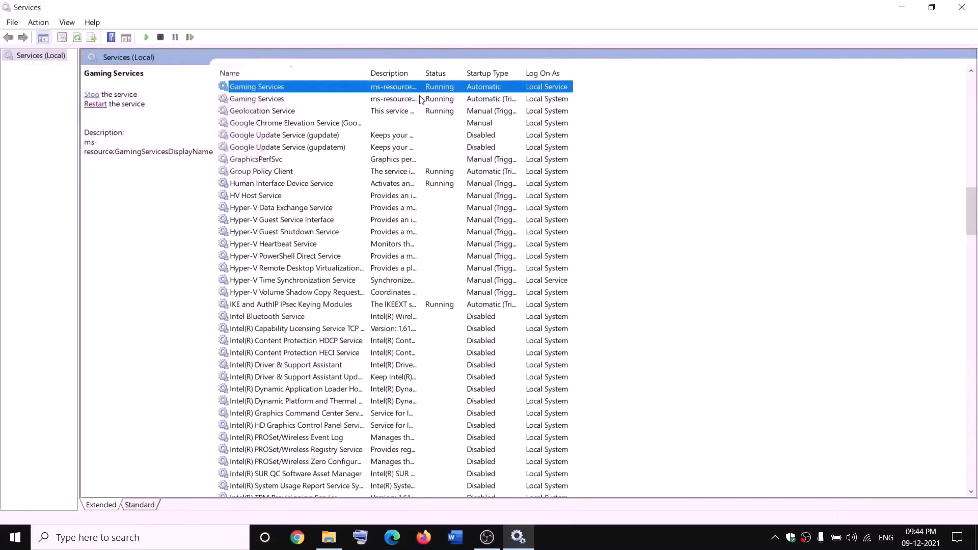
pyautogui.rightClick(399, 89)
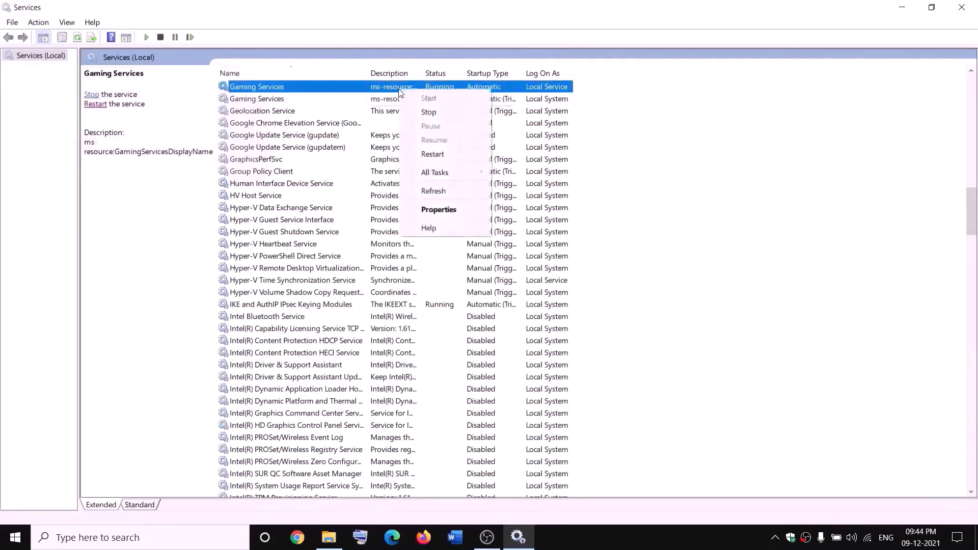
pyautogui.click(427, 111)
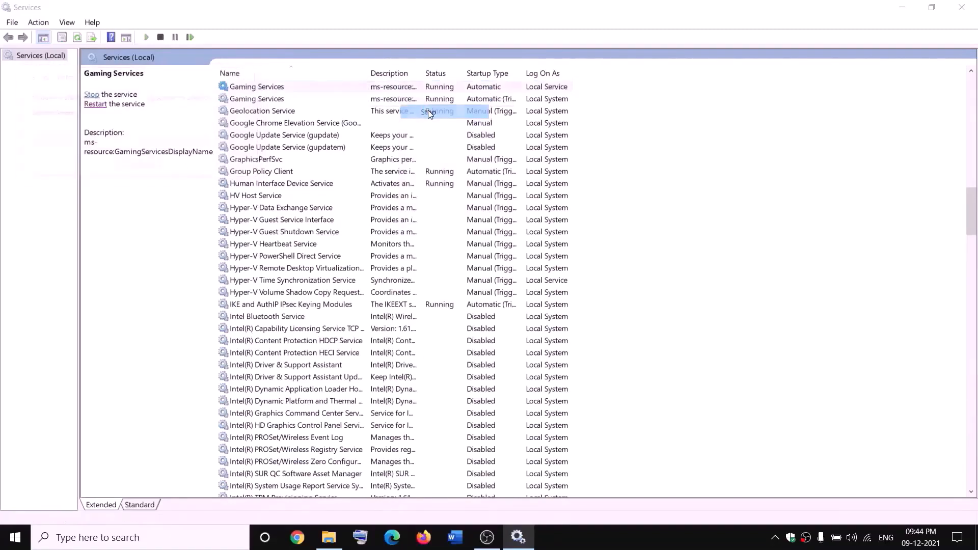
pyautogui.click(398, 100)
pyautogui.rightClick(399, 100)
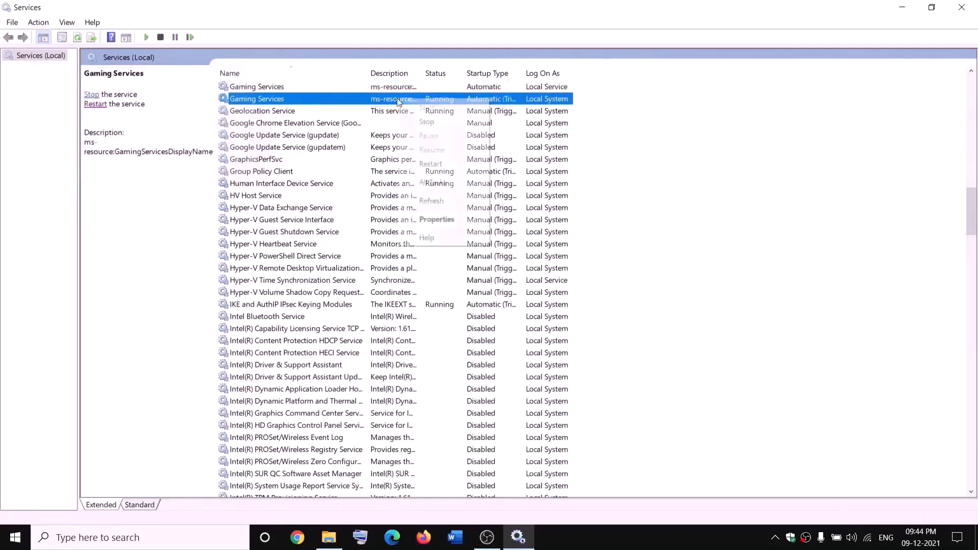
pyautogui.click(444, 122)
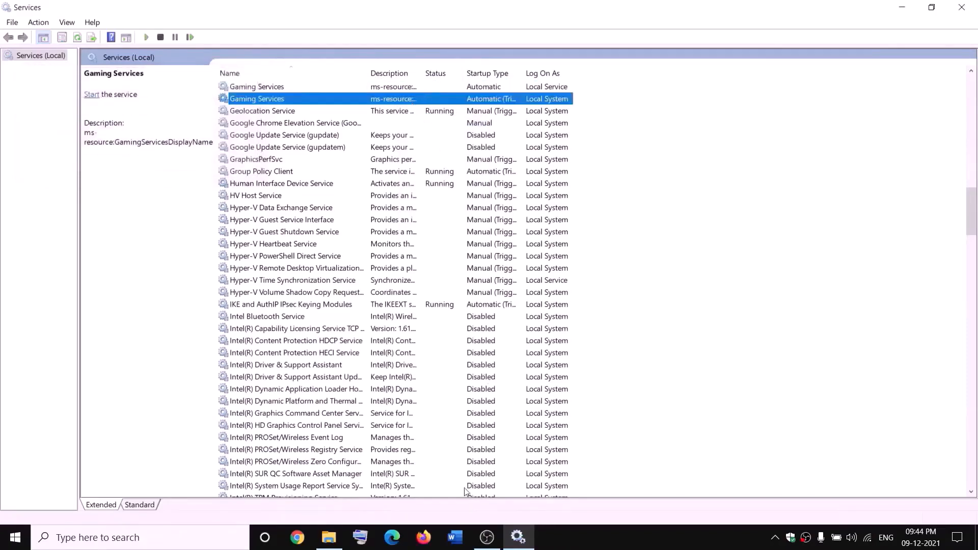
pyautogui.click(329, 538)
# Step: Start both Gaming Services entries again
pyautogui.click(362, 87)
pyautogui.rightClick(362, 88)
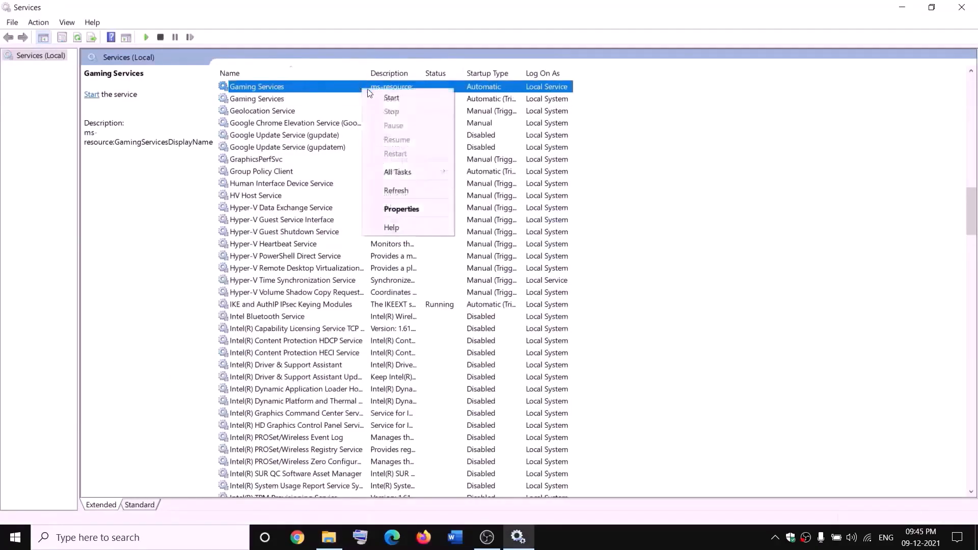
pyautogui.click(388, 99)
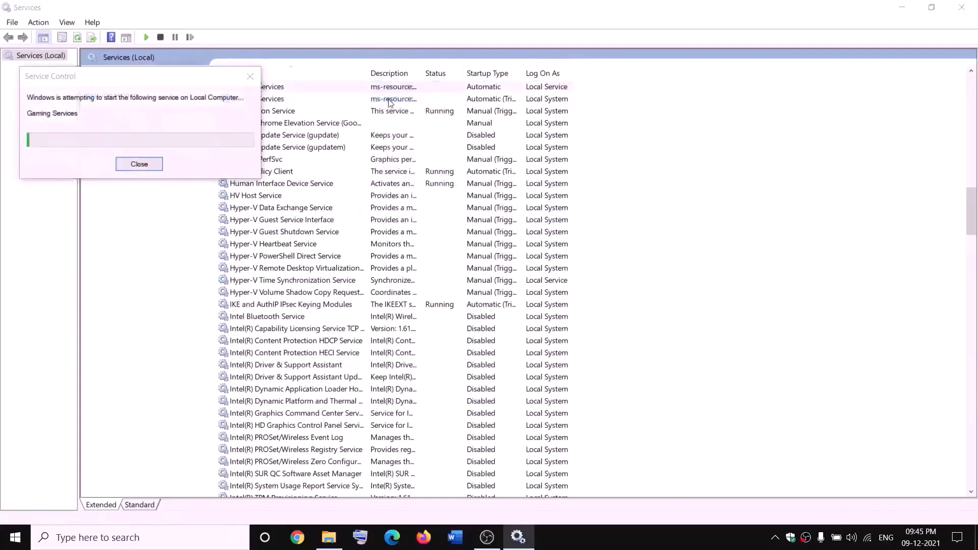
pyautogui.rightClick(395, 102)
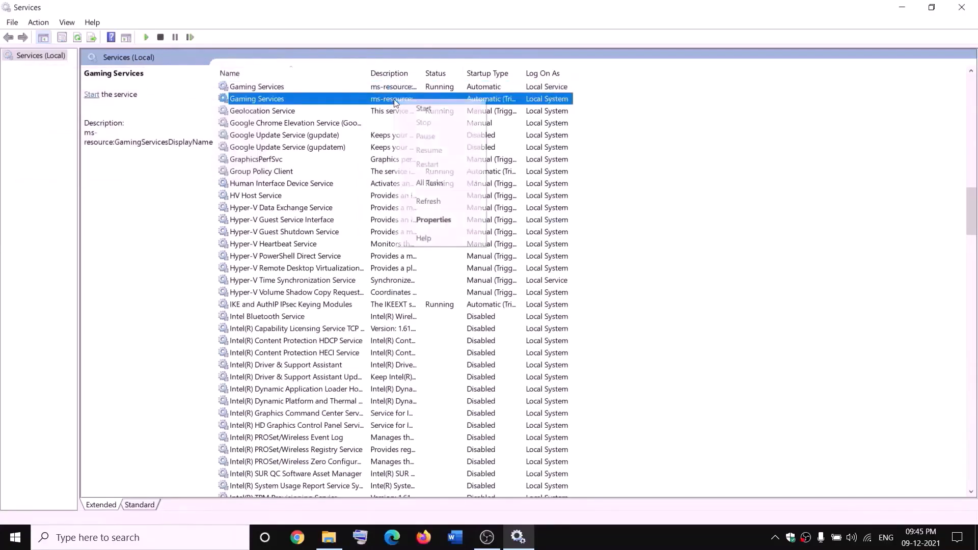
pyautogui.click(416, 106)
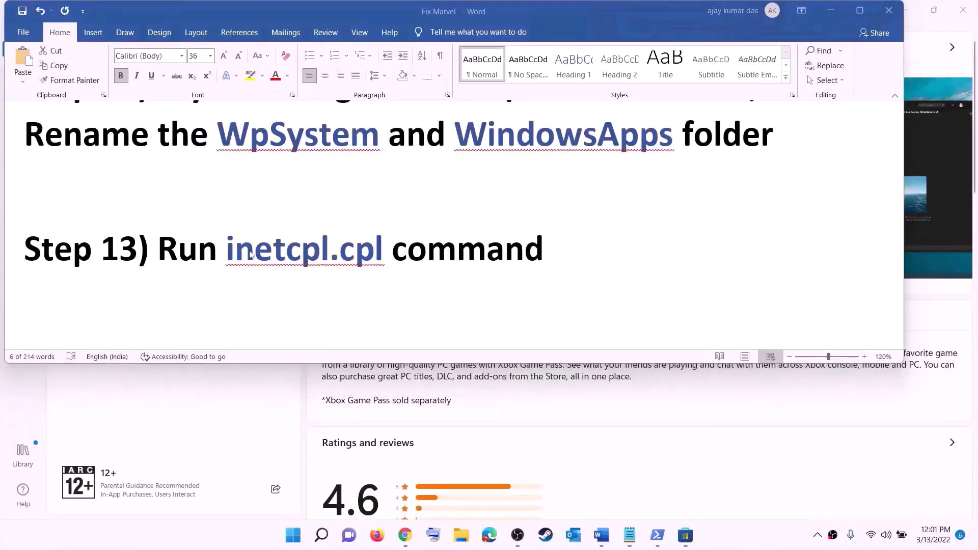
# Step: Run inetcpl.cpl, check TLS 1.0–1.3 are enabled under Advanced, and click OK
pyautogui.moveTo(235, 248); pyautogui.dragTo(363, 241)
pyautogui.hotkey('ctrl', 'c')
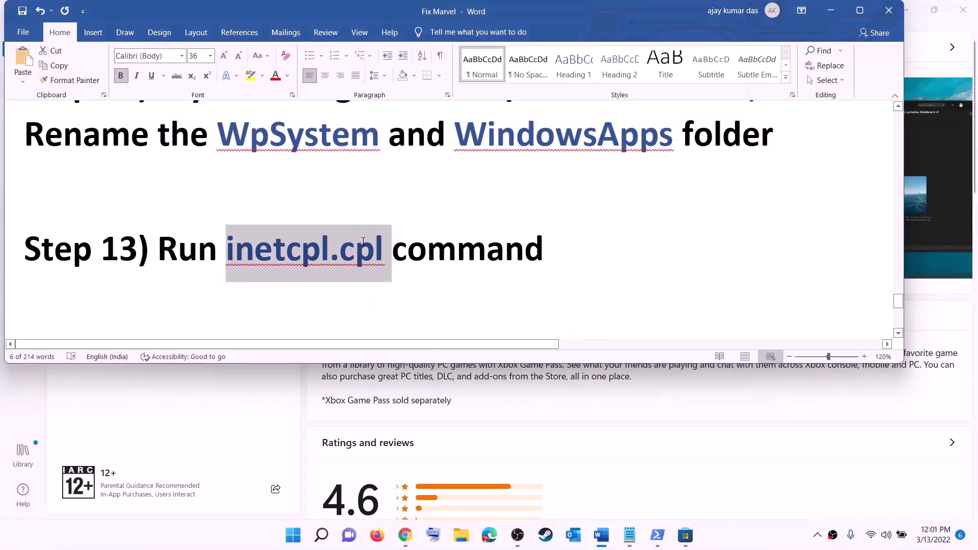
pyautogui.click(306, 536)
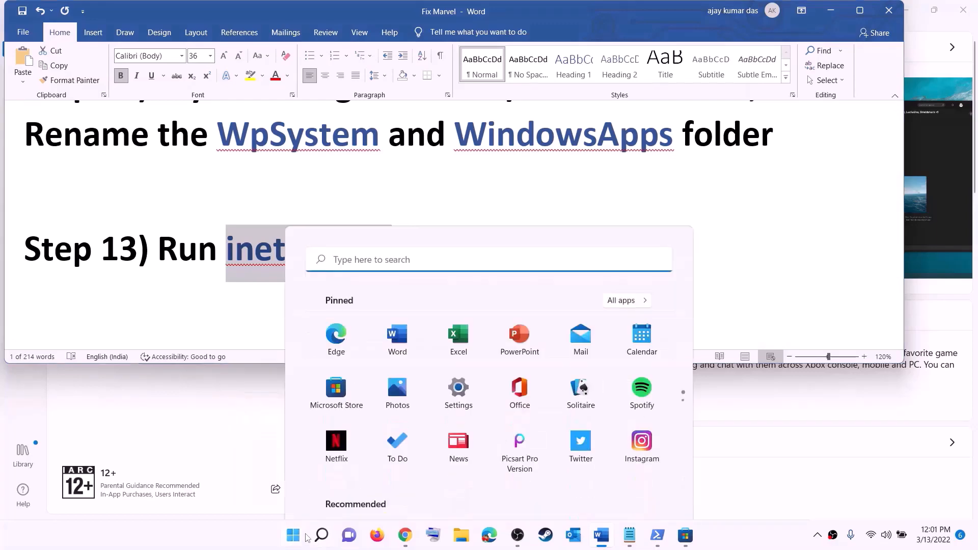
pyautogui.hotkey('ctrl', 'v')
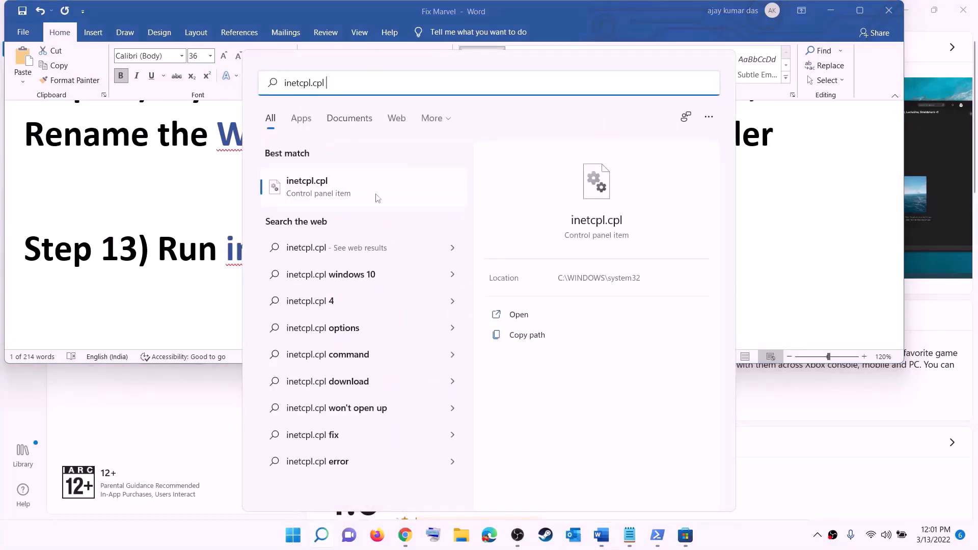
pyautogui.click(310, 188)
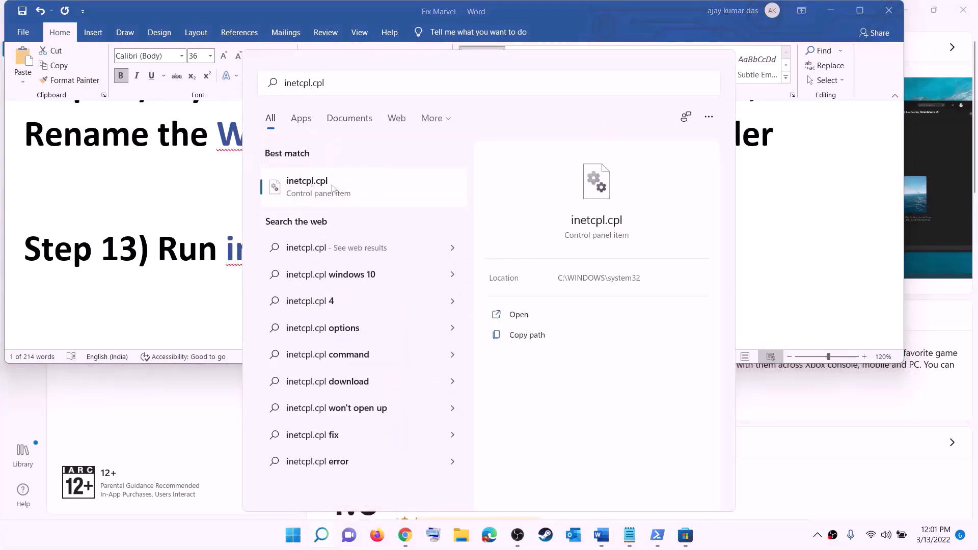
pyautogui.moveTo(178, 52); pyautogui.dragTo(628, 97)
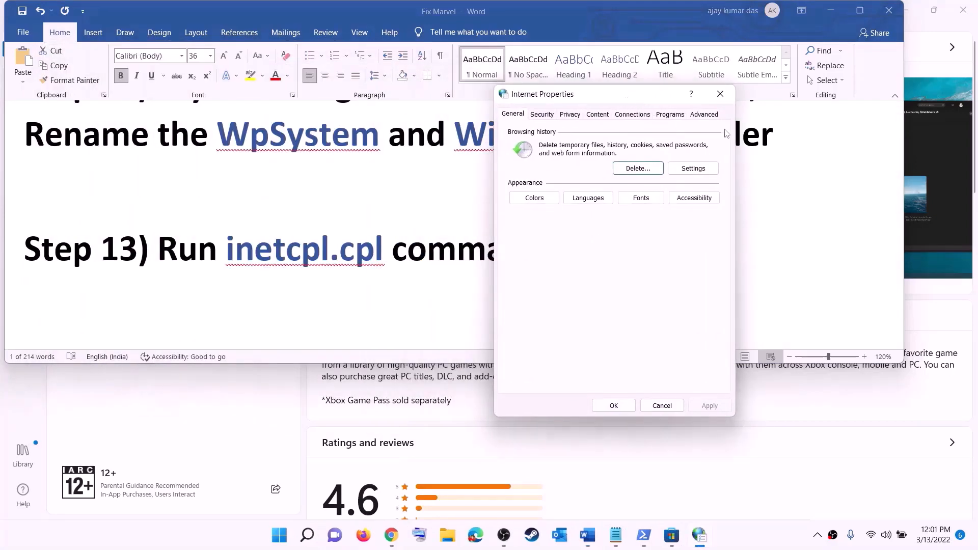
pyautogui.click(711, 118)
pyautogui.scroll(-10, 622, 242)
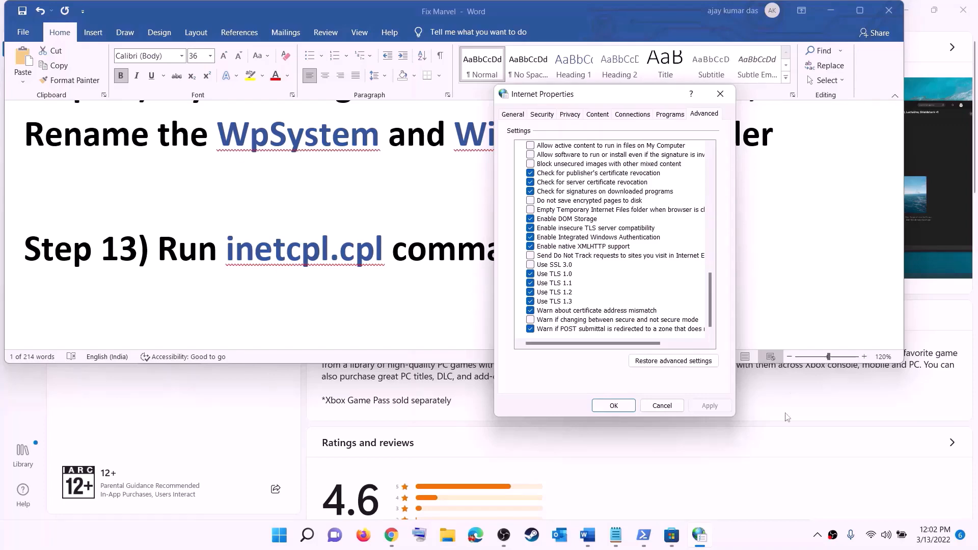
pyautogui.click(614, 406)
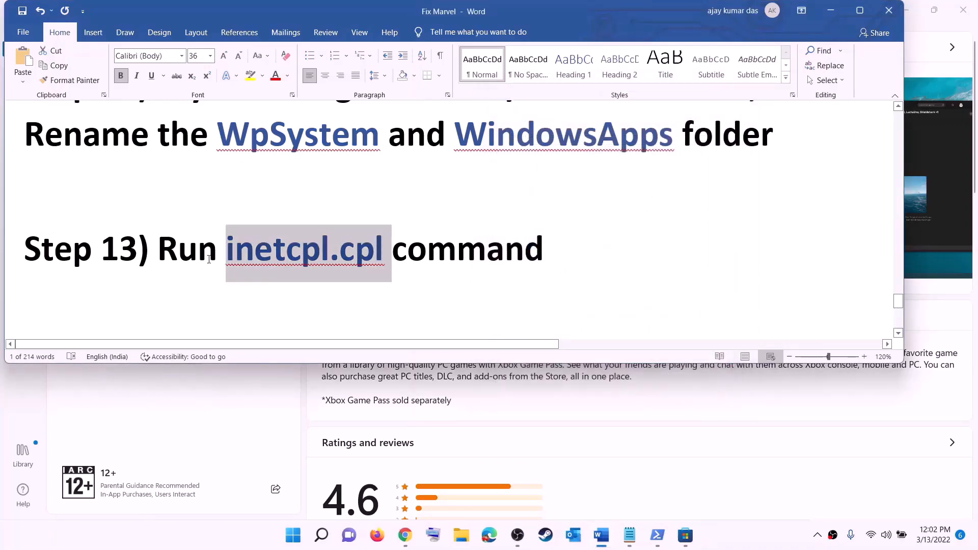
pyautogui.scroll(-5, 209, 259)
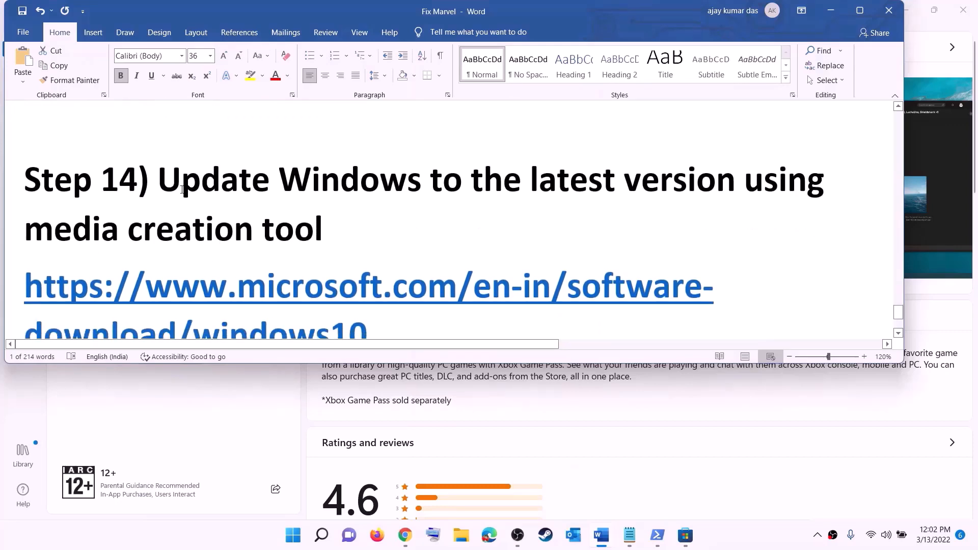
# Step: Select Step 14's download link, minimize Word, and scroll Chrome to Create Windows 10 installation media
pyautogui.moveTo(159, 181); pyautogui.dragTo(330, 230)
pyautogui.scroll(-3, 330, 229)
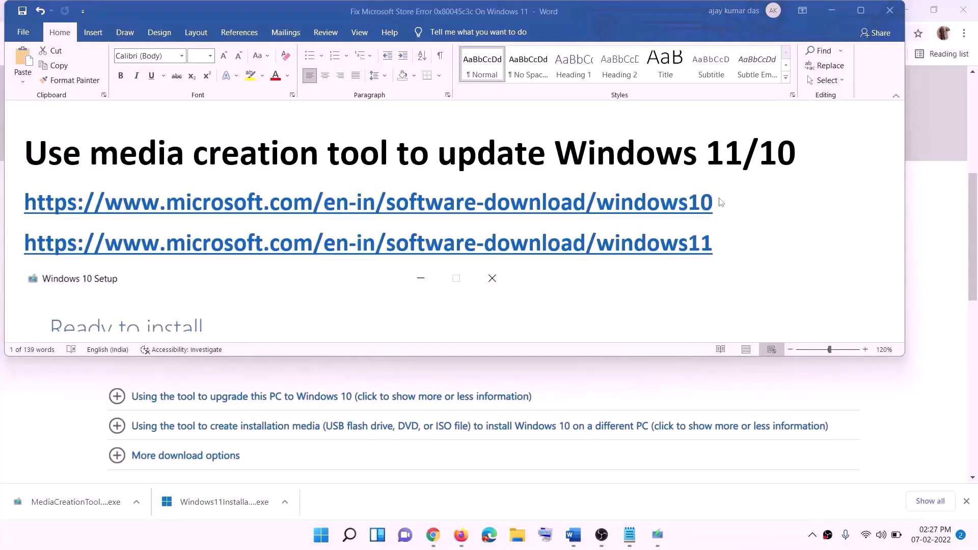
pyautogui.moveTo(723, 202); pyautogui.dragTo(267, 199)
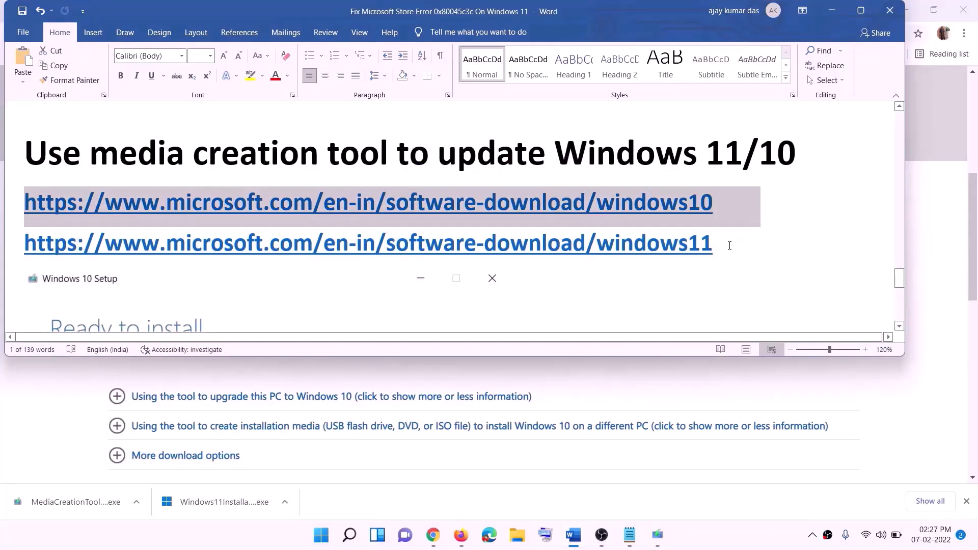
pyautogui.moveTo(729, 246); pyautogui.dragTo(168, 245)
pyautogui.click(832, 10)
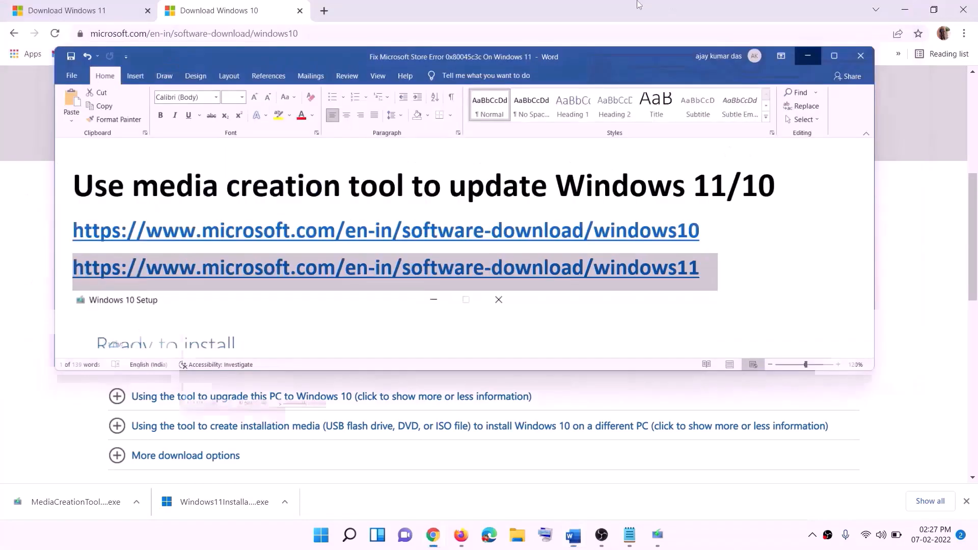
pyautogui.scroll(6, 412, 258)
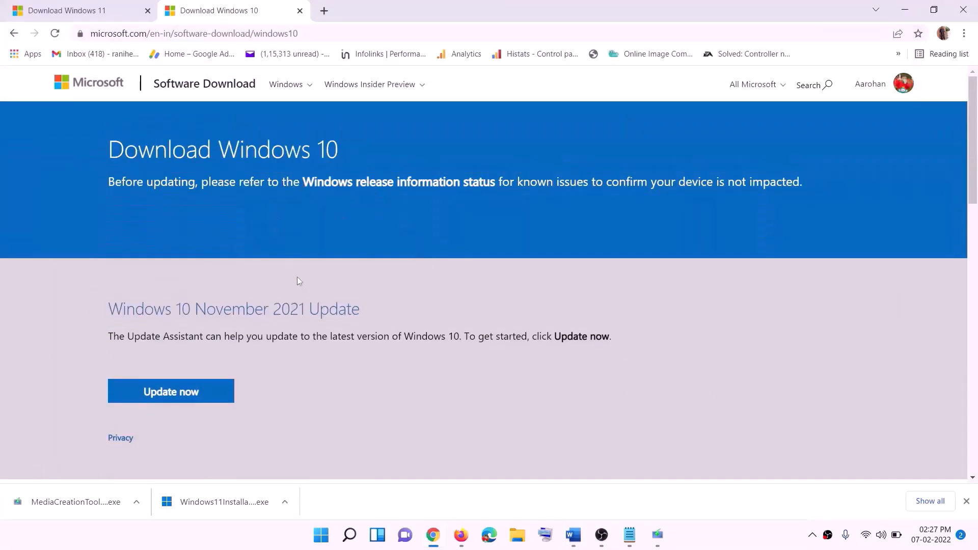
pyautogui.scroll(-5, 299, 281)
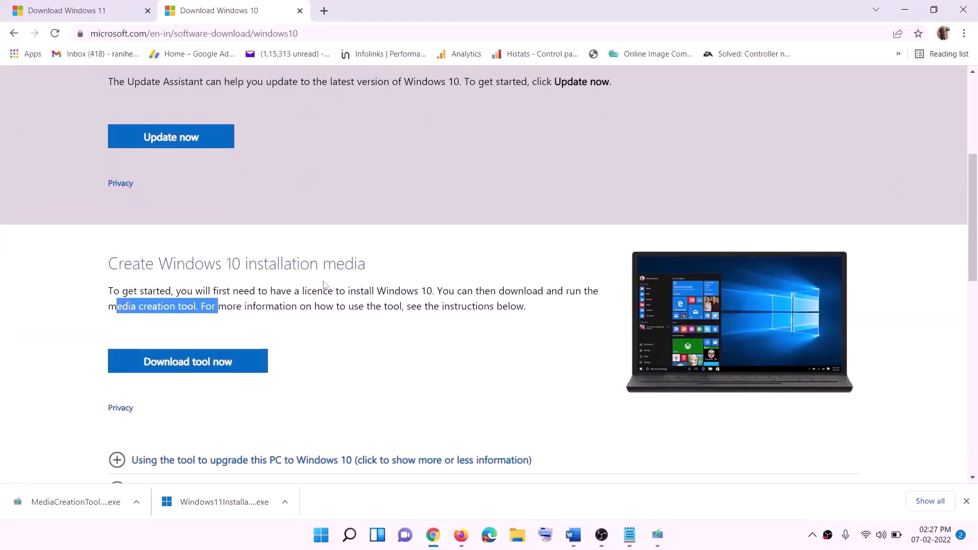
pyautogui.scroll(-3, 324, 284)
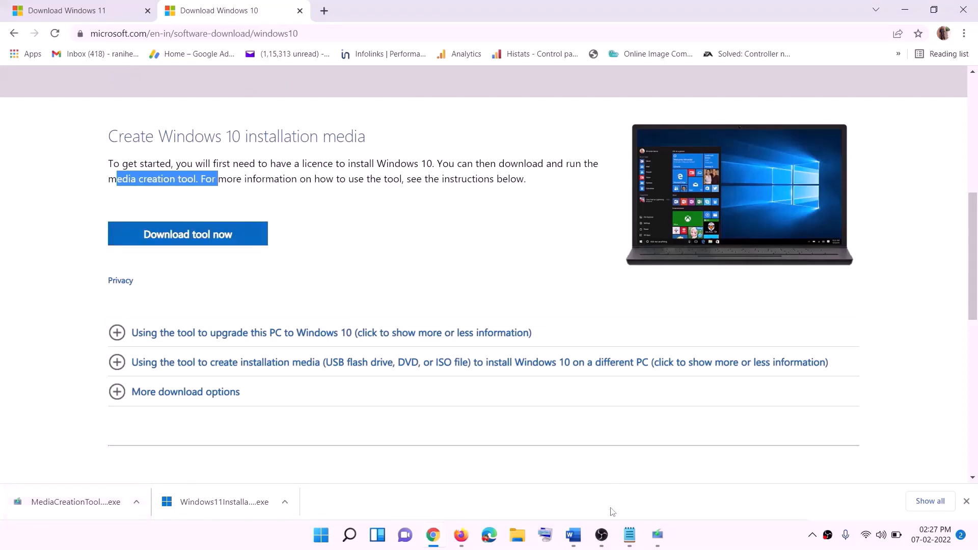
# Step: Accept the Windows 10 license and choose Upgrade this PC now, letting the download run in the background
pyautogui.click(659, 536)
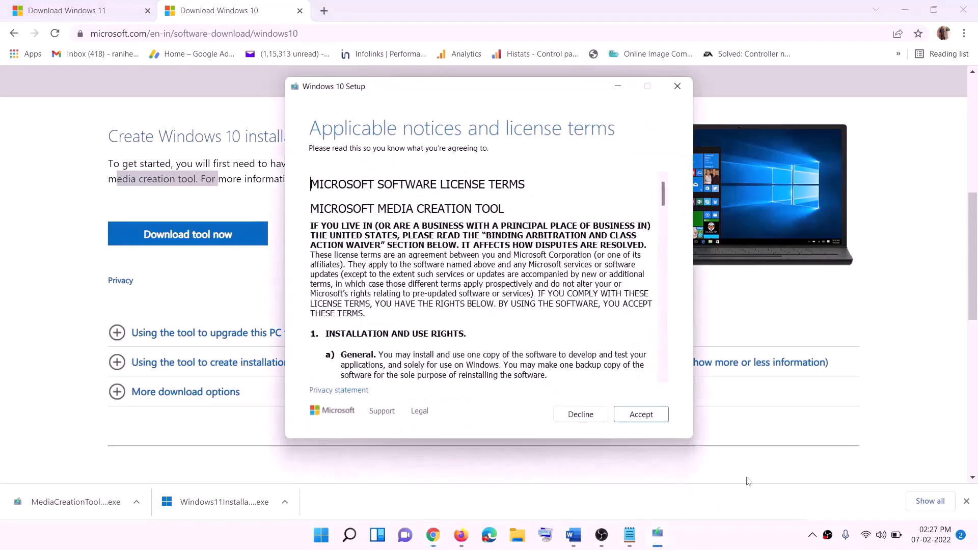
pyautogui.click(638, 417)
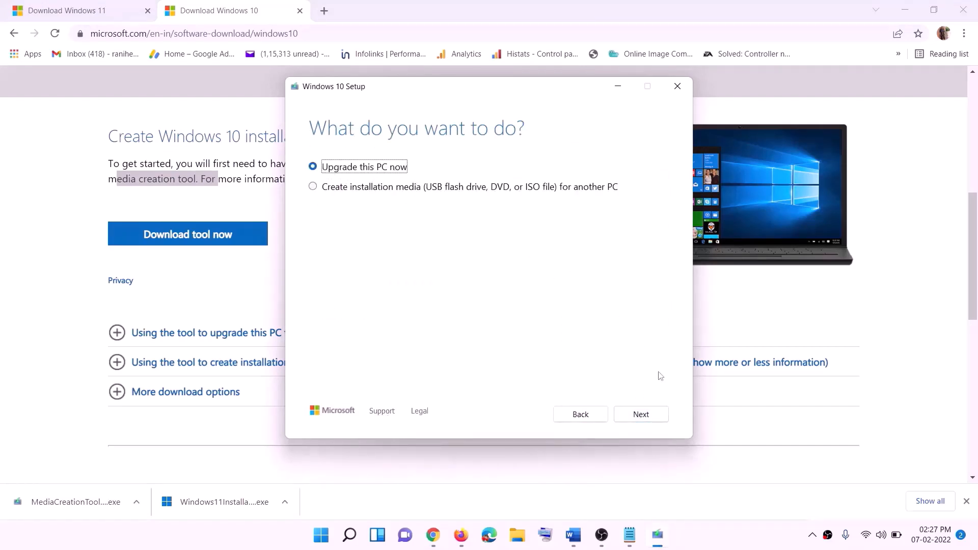
pyautogui.click(641, 416)
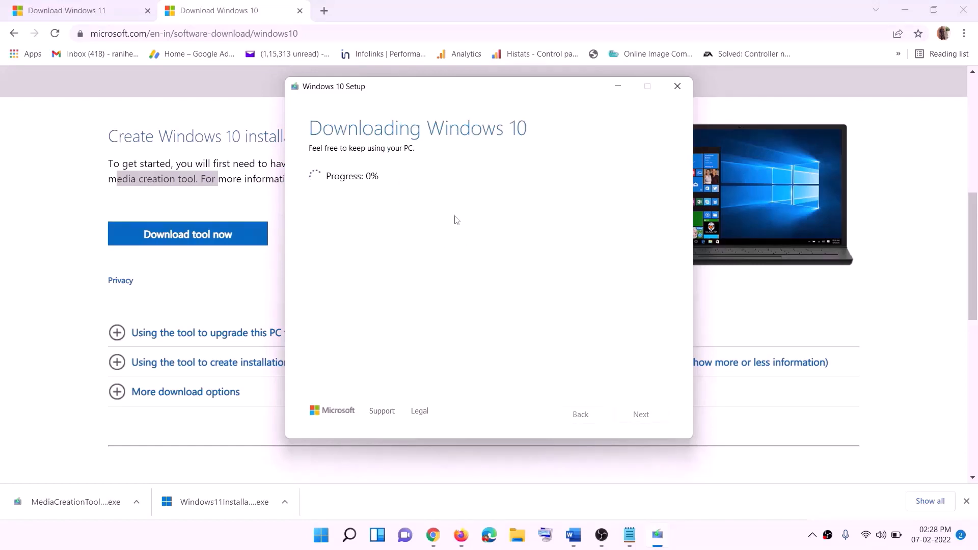
pyautogui.click(721, 542)
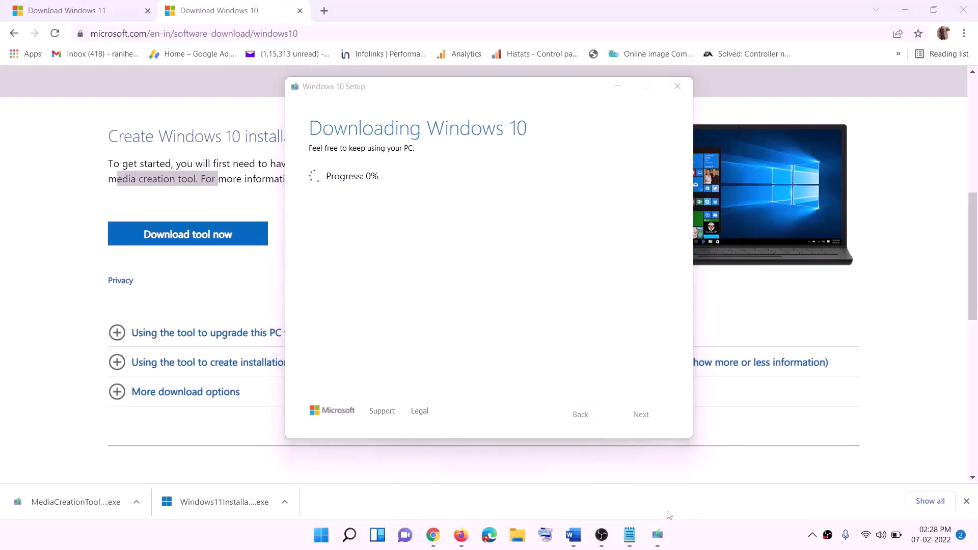
pyautogui.click(574, 535)
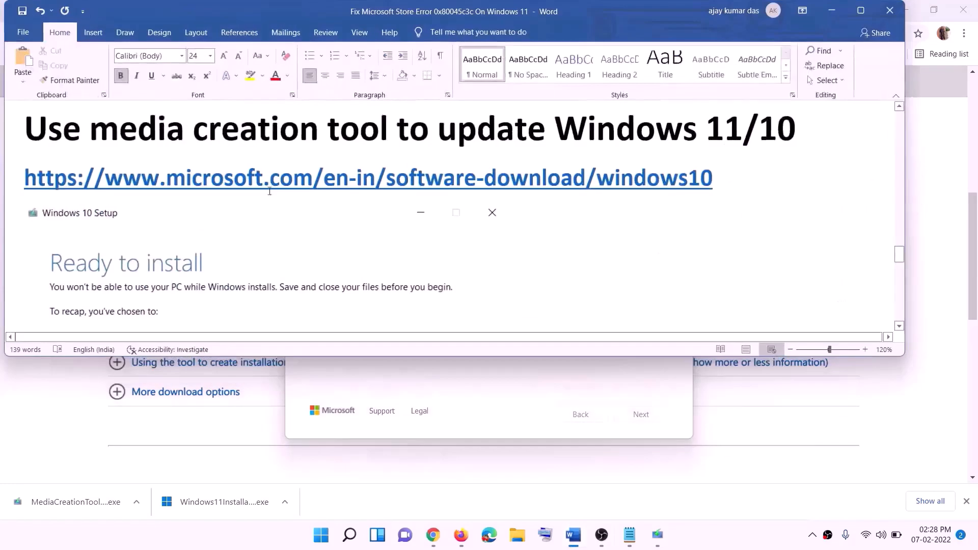
# Step: Maximise the Word notes to review the Ready to install screenshot, then return to Chrome's Download Windows 11 page
pyautogui.scroll(-1, 106, 246)
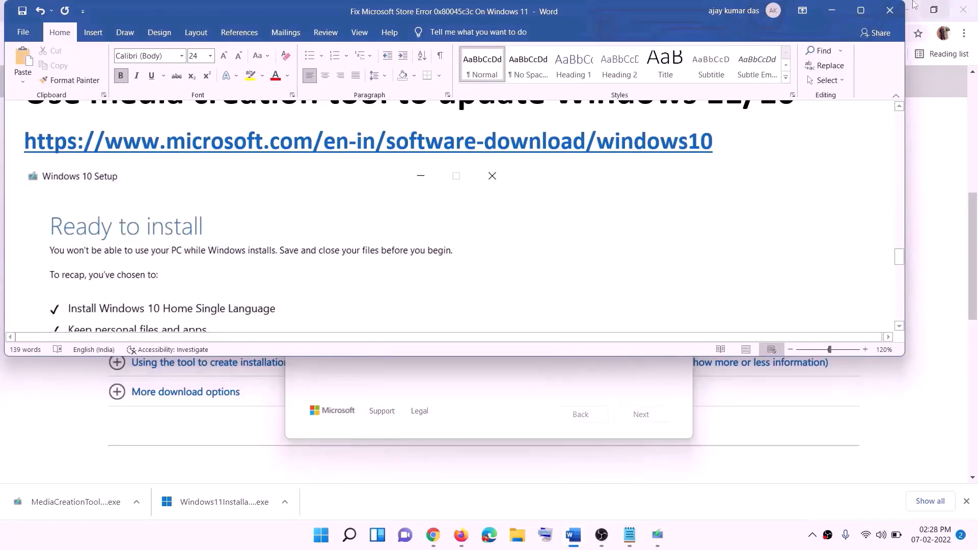
pyautogui.click(861, 10)
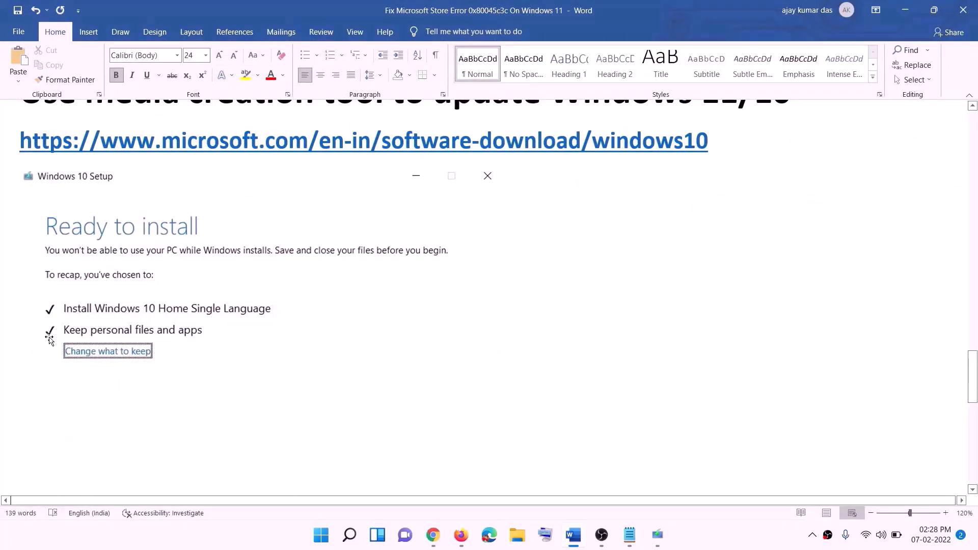
pyautogui.scroll(-3, 503, 353)
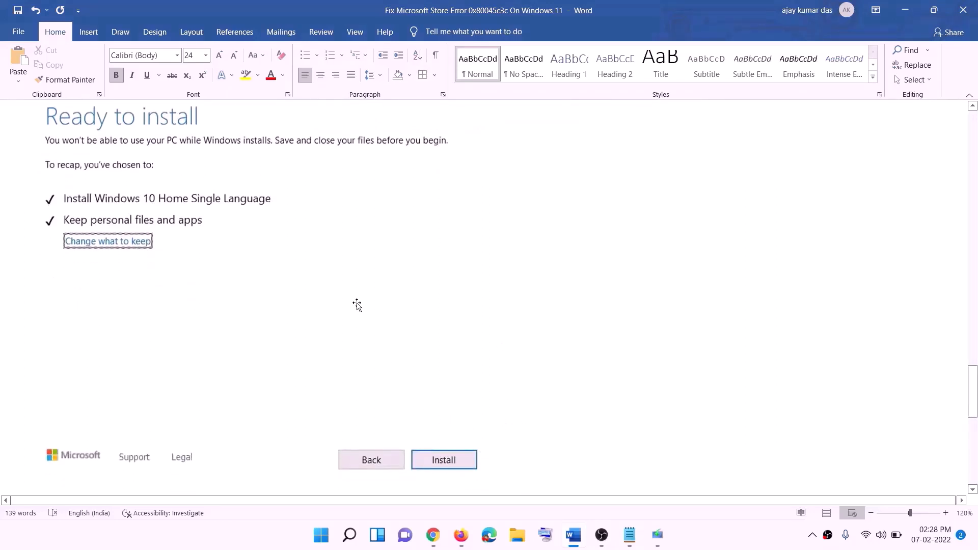
pyautogui.scroll(1, 400, 315)
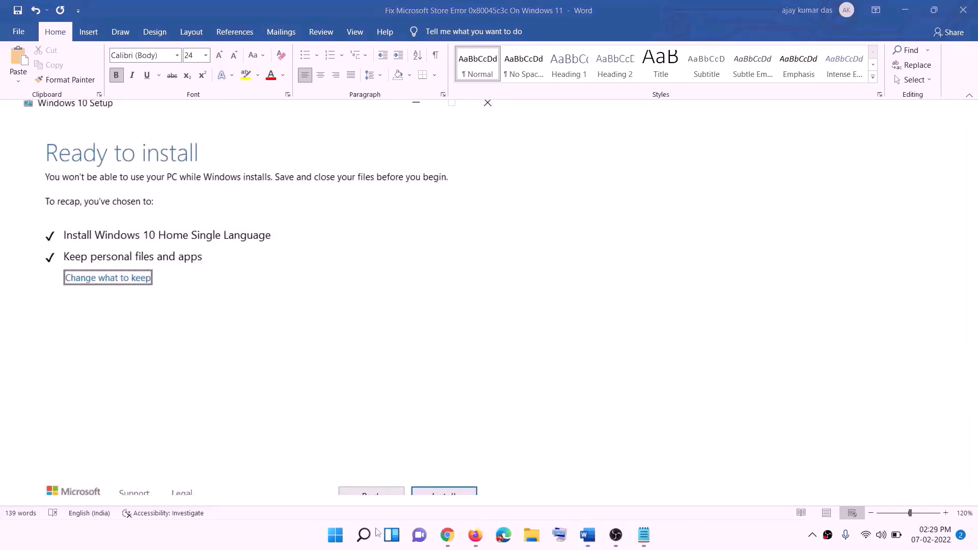
pyautogui.click(452, 541)
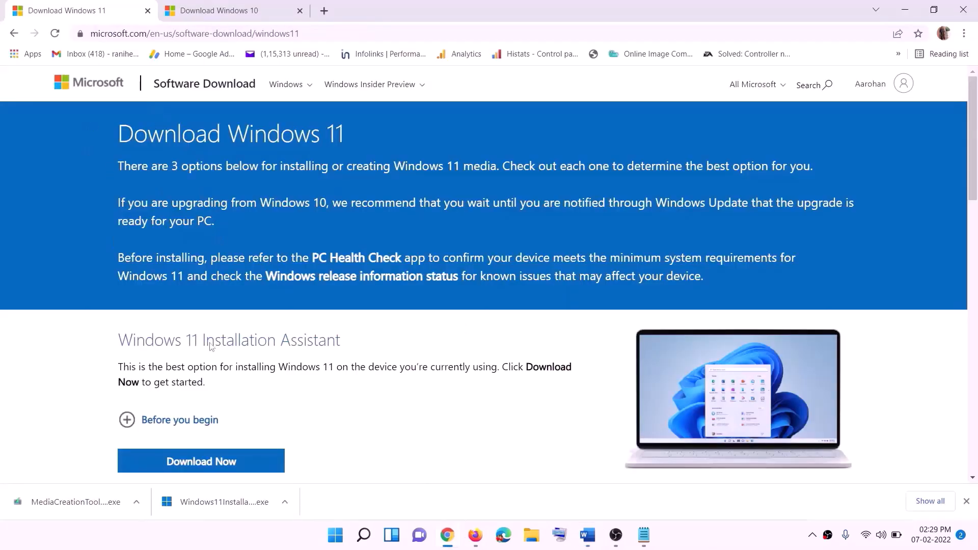
# Step: Download MediaCreationTool.exe from Create Windows 11 Installation Media and run it, approving the UAC prompt
pyautogui.scroll(-4, 201, 331)
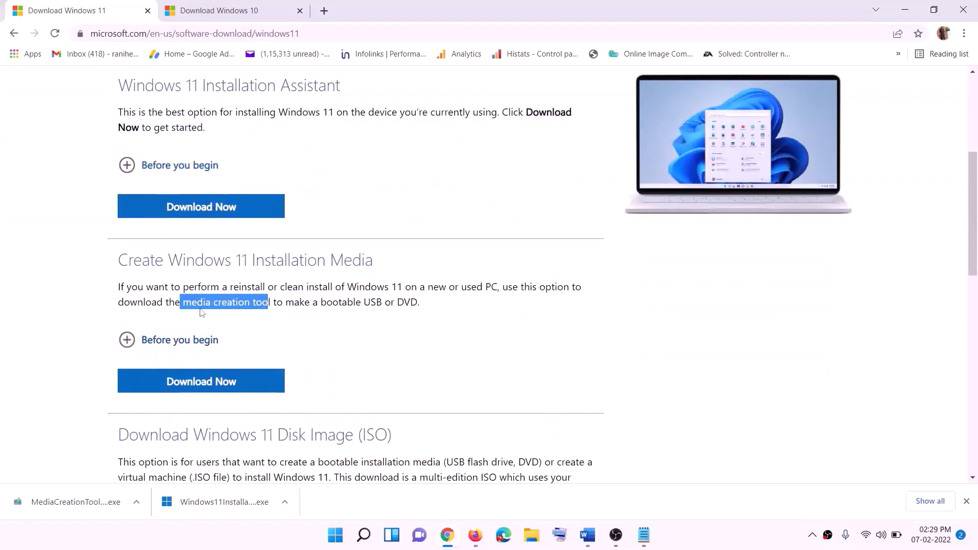
pyautogui.moveTo(183, 303); pyautogui.dragTo(282, 303)
pyautogui.click(194, 389)
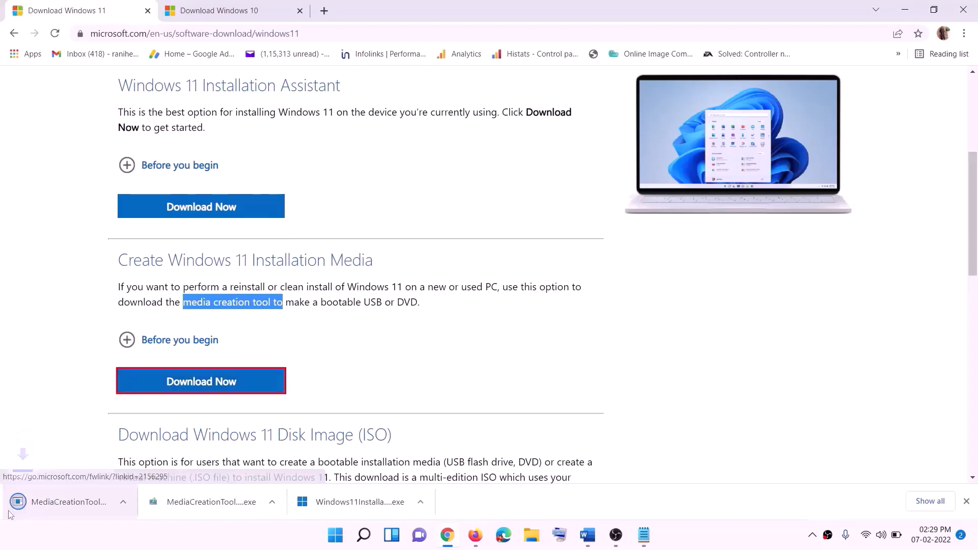
pyautogui.click(66, 505)
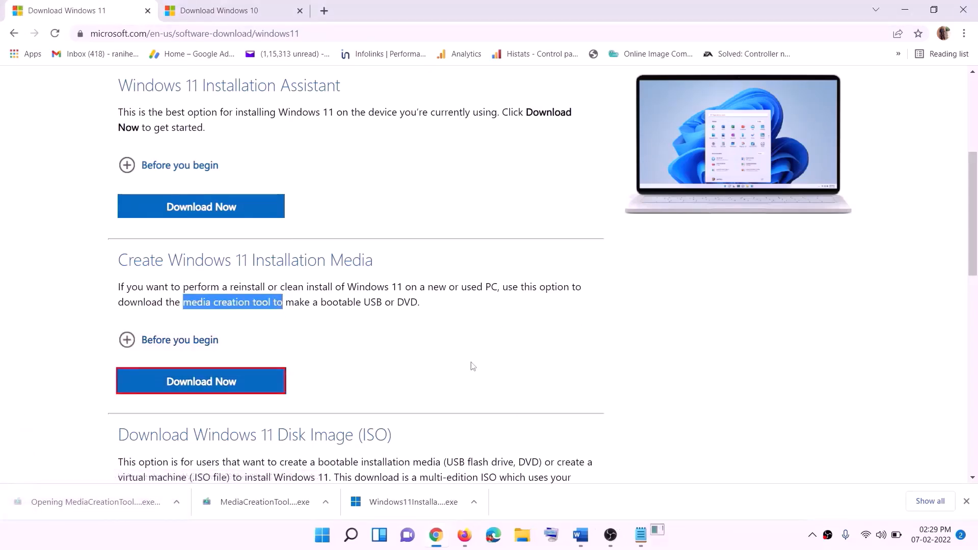
pyautogui.click(430, 372)
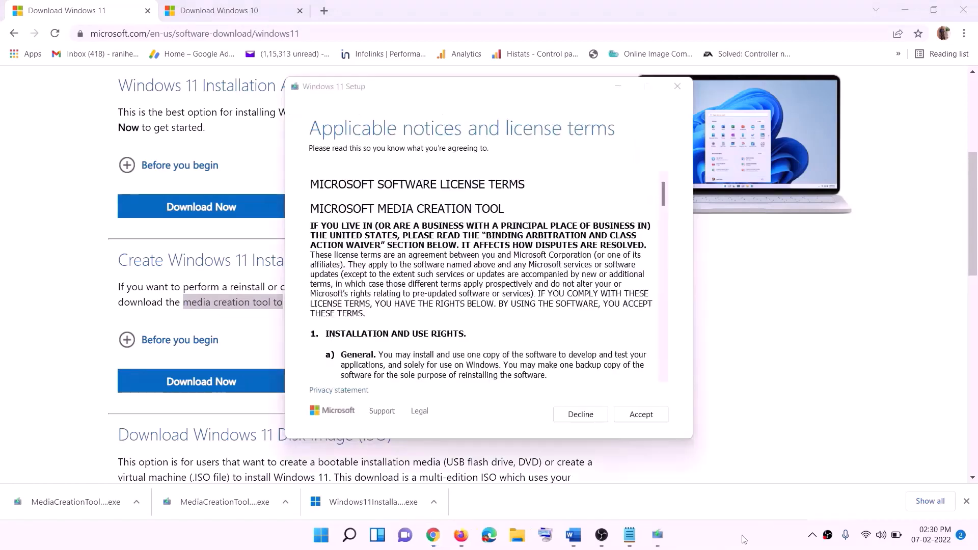
# Step: Accept the license, keep the recommended edition, and save an ISO file named Windows to the Desktop
pyautogui.click(635, 415)
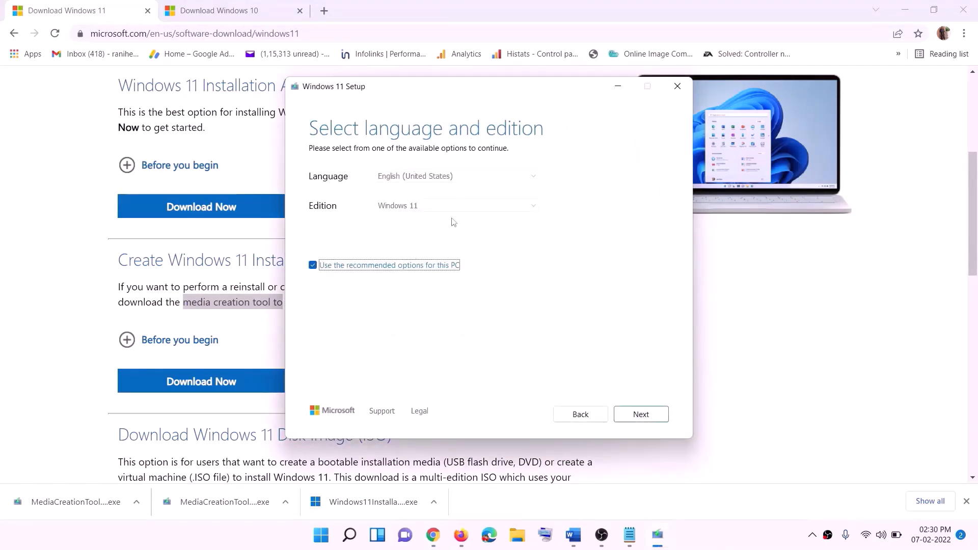
pyautogui.click(634, 415)
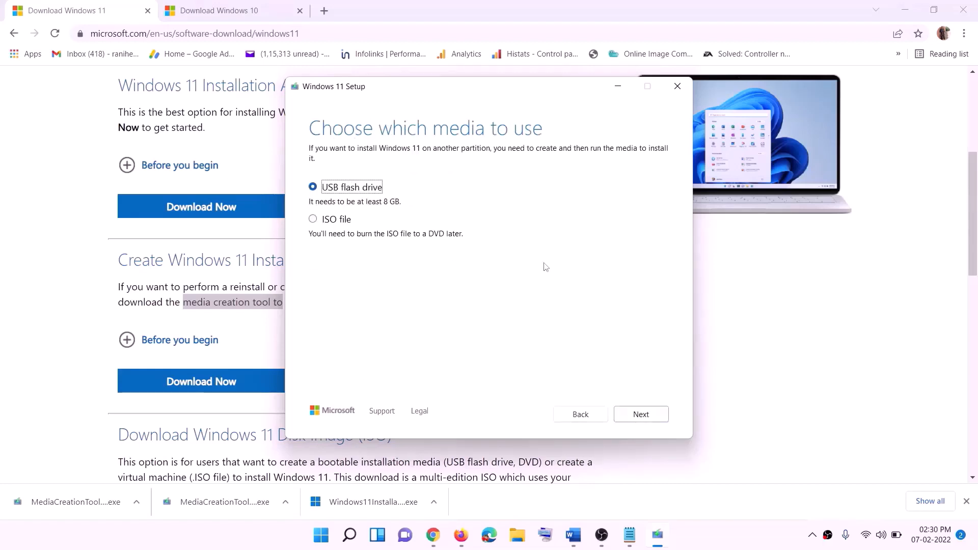
pyautogui.click(337, 219)
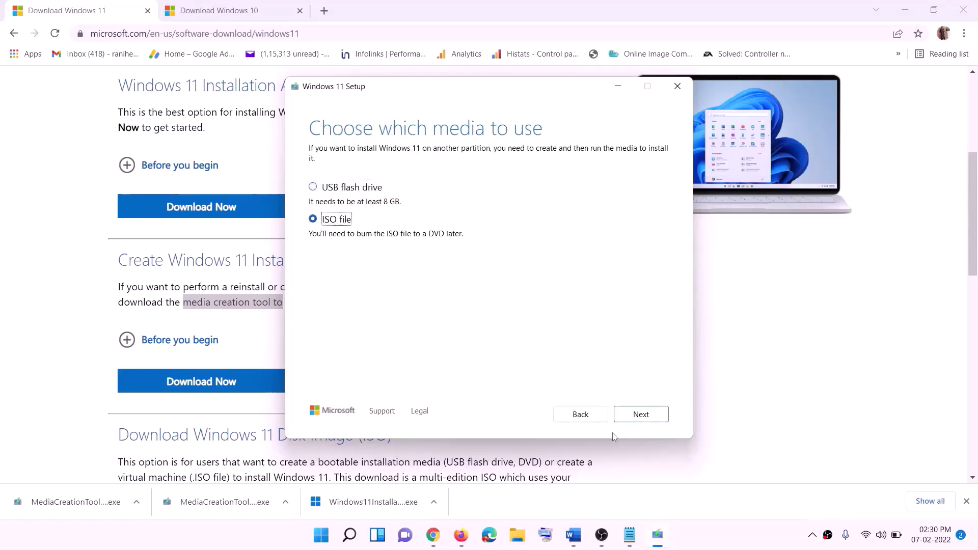
pyautogui.click(646, 415)
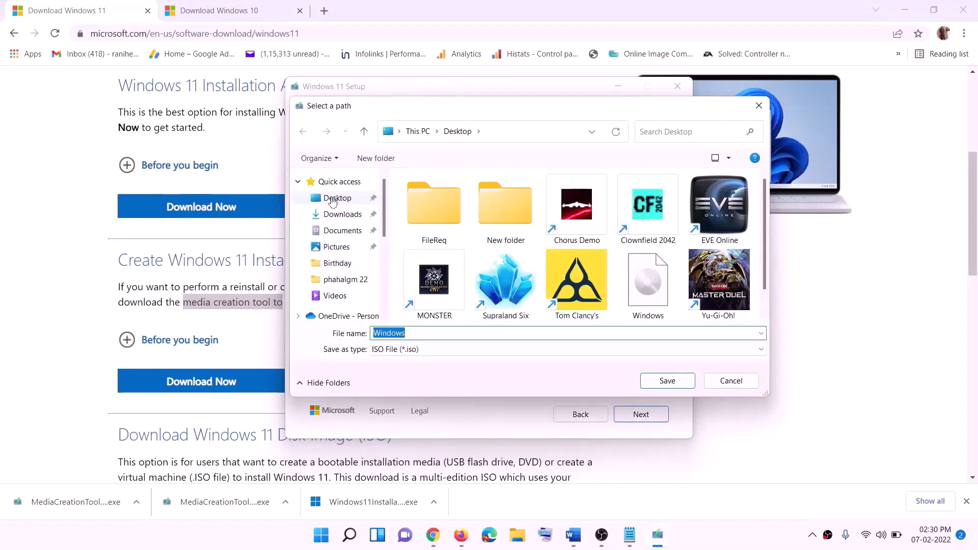
pyautogui.click(339, 200)
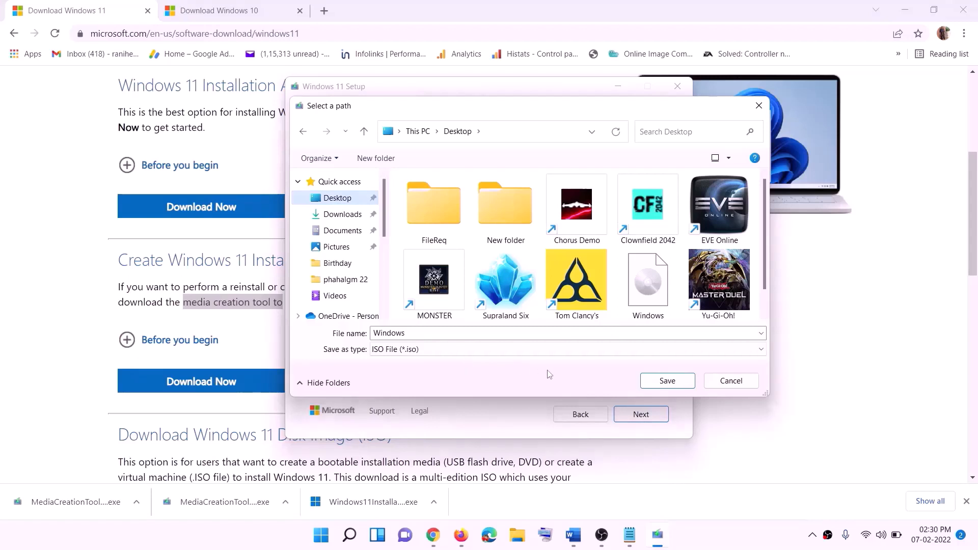
pyautogui.click(667, 382)
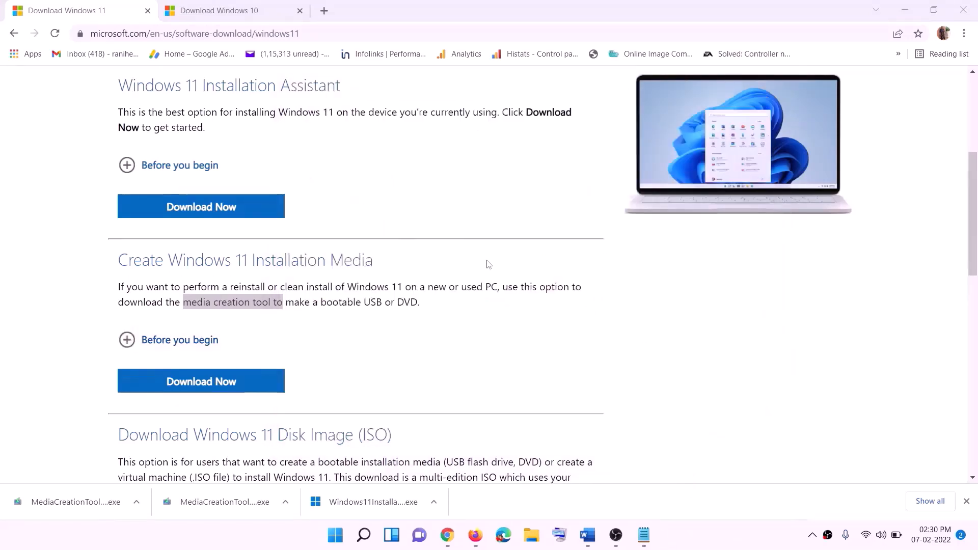
# Step: Mount the Windows ISO from the desktop and run setup from drive F:, approving the UAC prompt
pyautogui.press('super+d')
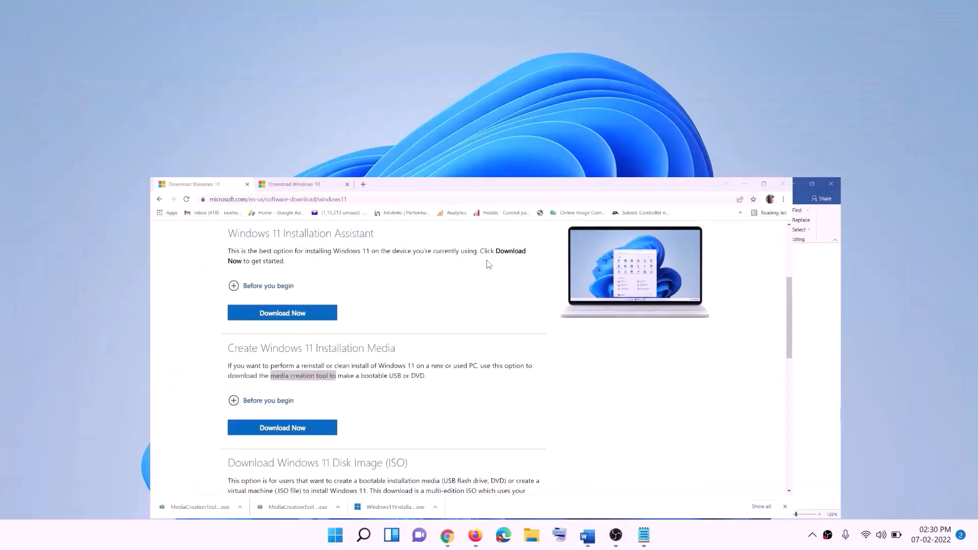
pyautogui.moveTo(236, 31); pyautogui.dragTo(387, 303)
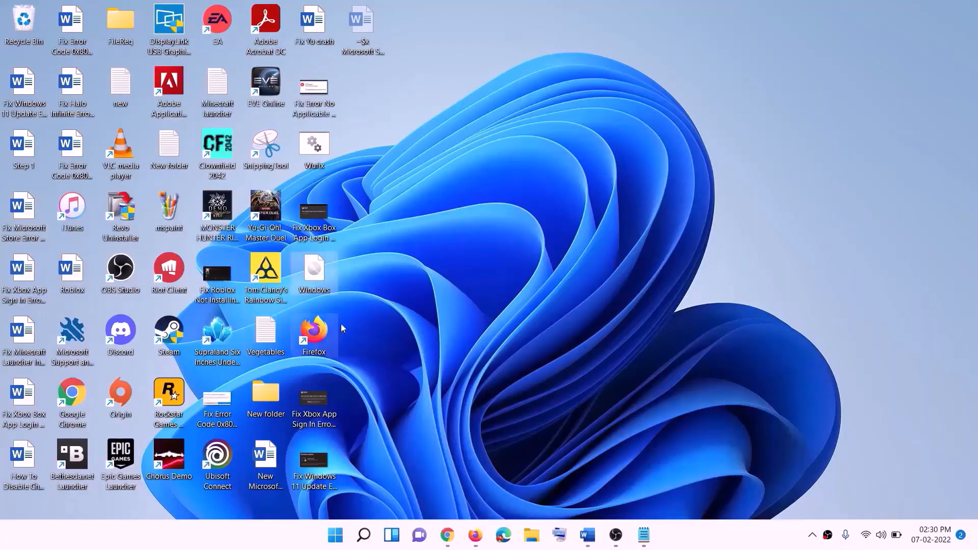
pyautogui.doubleClick(314, 270)
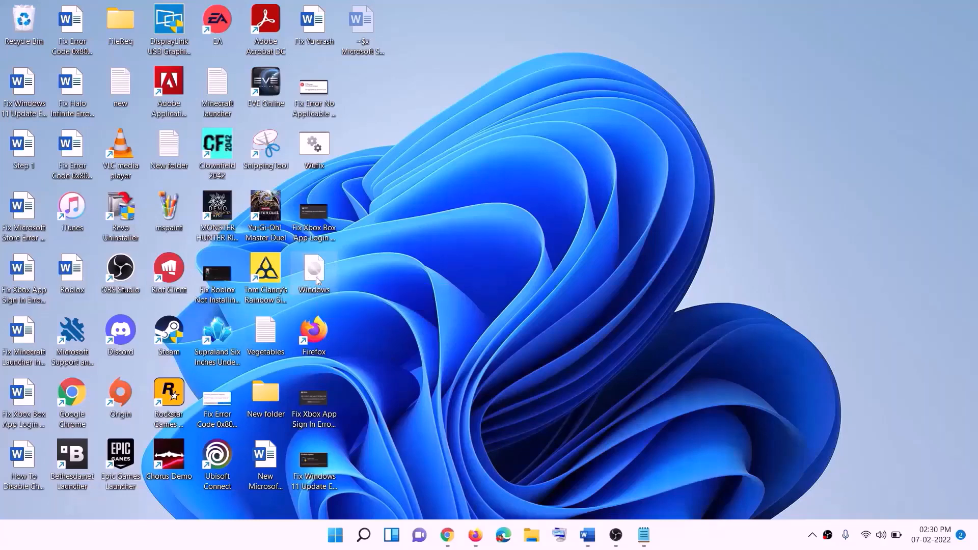
pyautogui.click(310, 359)
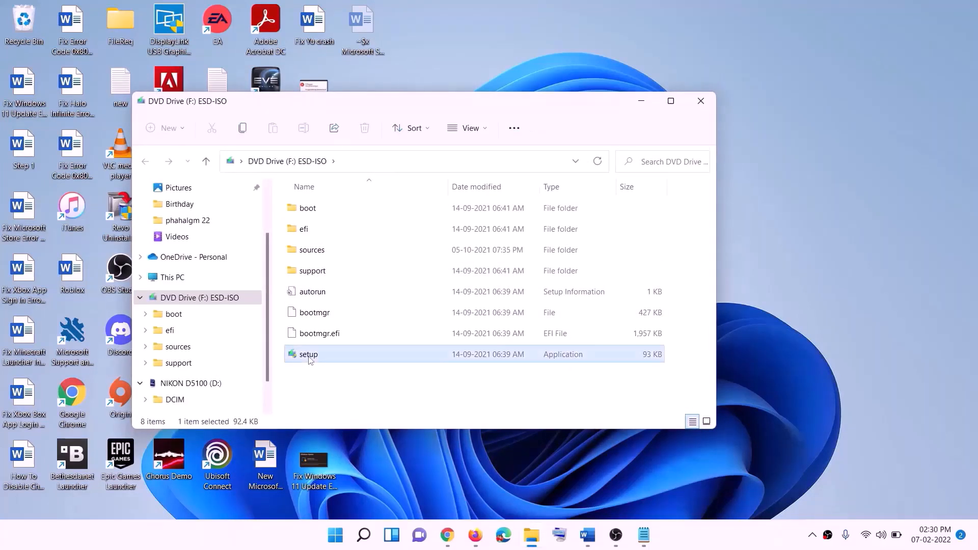
pyautogui.doubleClick(336, 356)
pyautogui.click(394, 400)
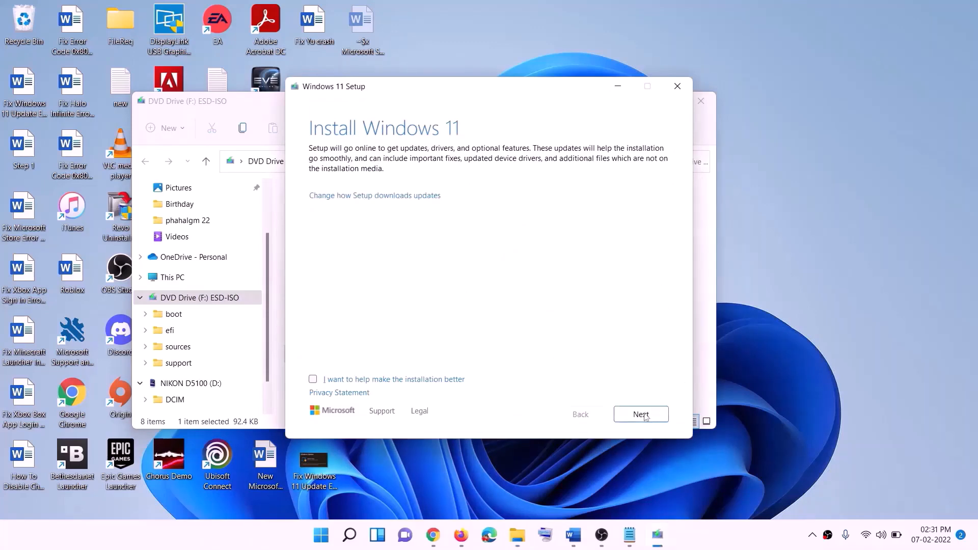
# Step: Continue past the Install Windows 11 page so setup checks online for updates and drivers
pyautogui.click(643, 415)
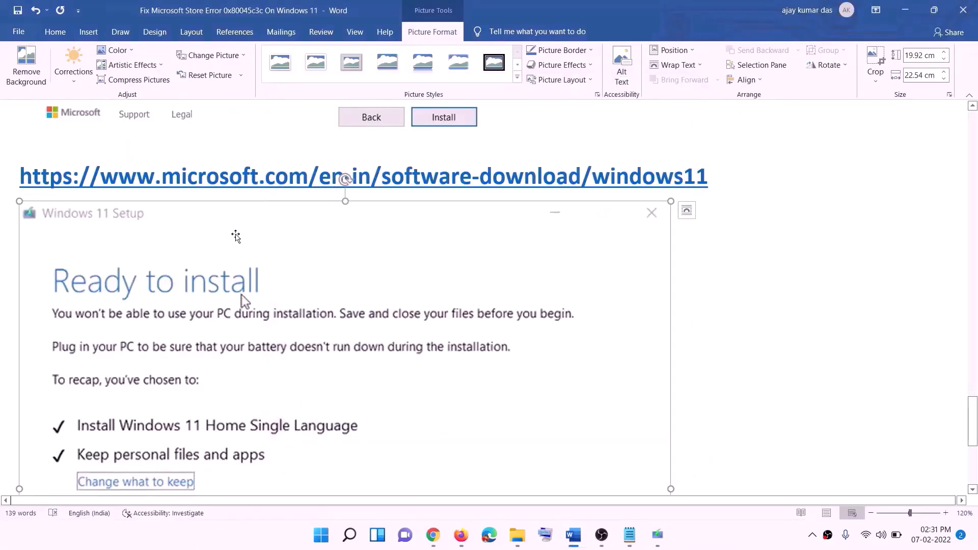
pyautogui.scroll(-2, 232, 247)
pyautogui.scroll(-2, 228, 256)
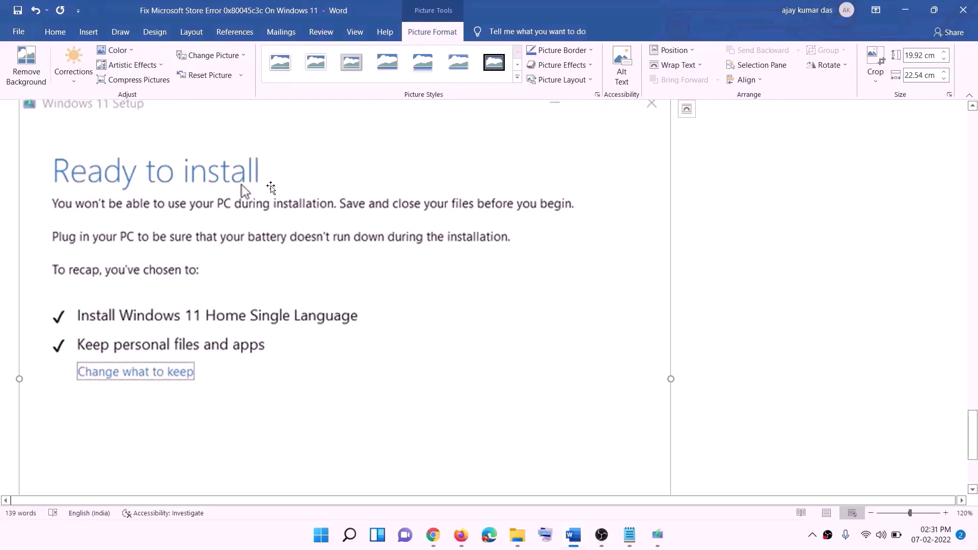
pyautogui.scroll(-1, 214, 295)
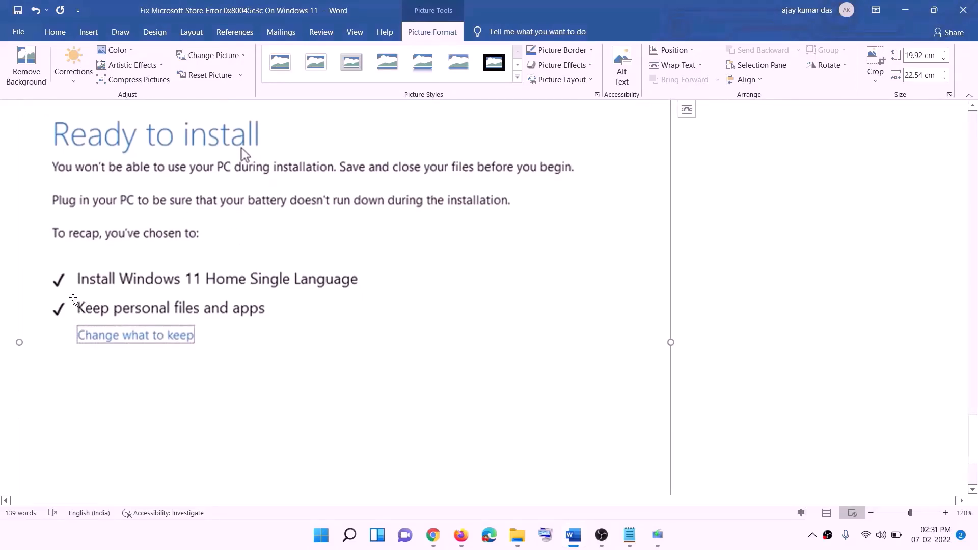
pyautogui.scroll(-3, 347, 319)
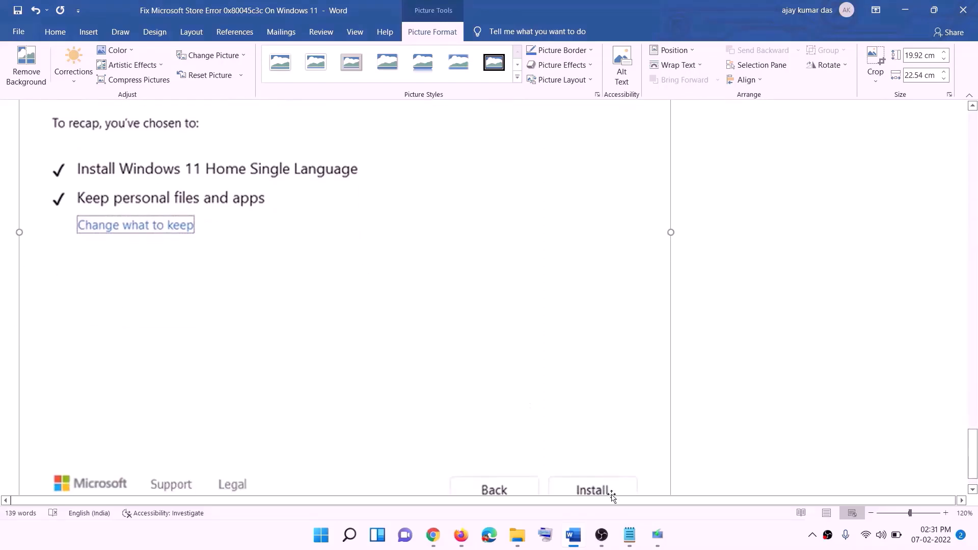
pyautogui.scroll(7, 519, 381)
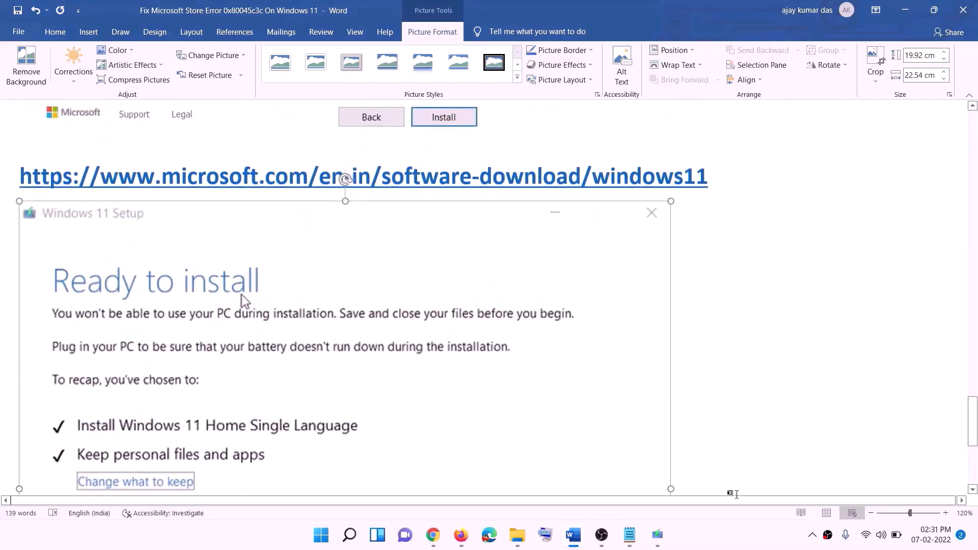